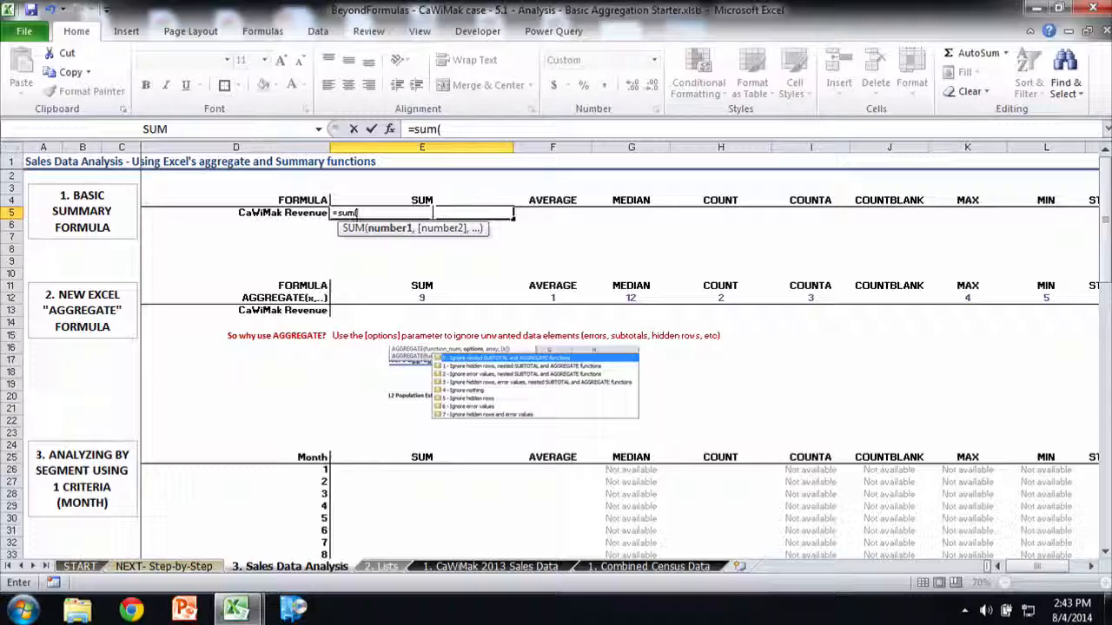
# Step: Complete the SUM formula for CaWiMak Revenue in E5 as =SUM(tblSalesData[Revenue])
pyautogui.write('tbl')
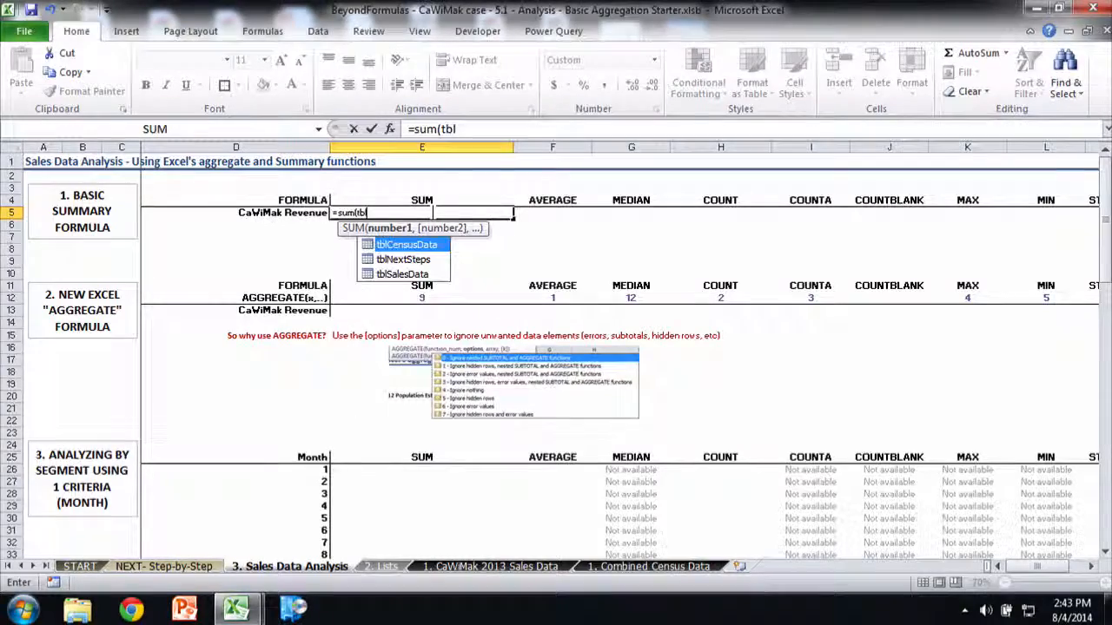
pyautogui.press('Down')
pyautogui.press('Down')
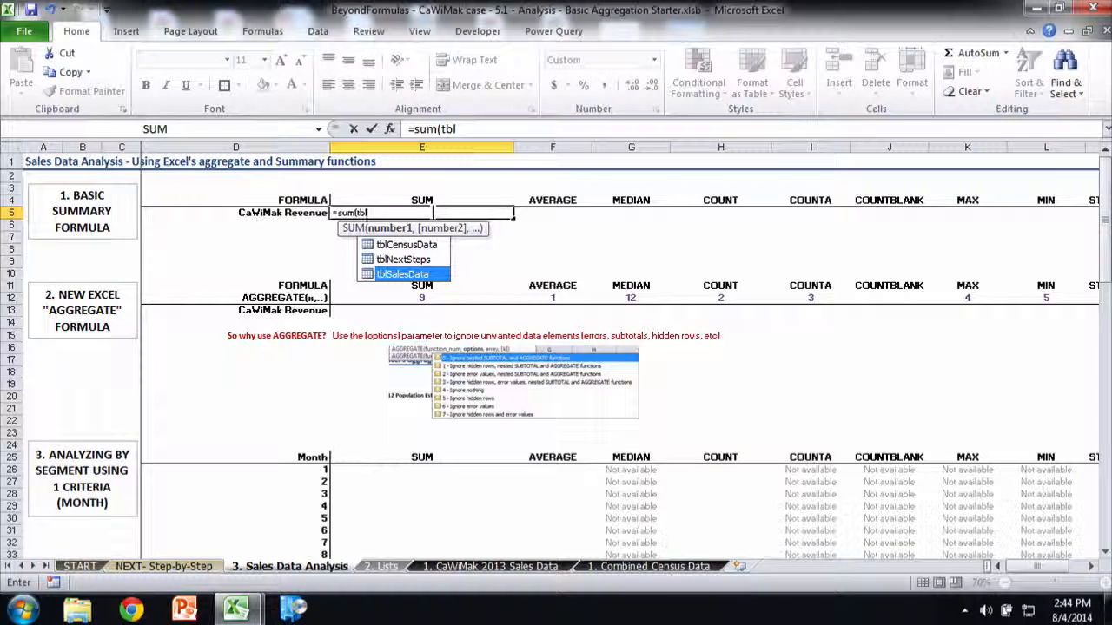
pyautogui.press('Tab')
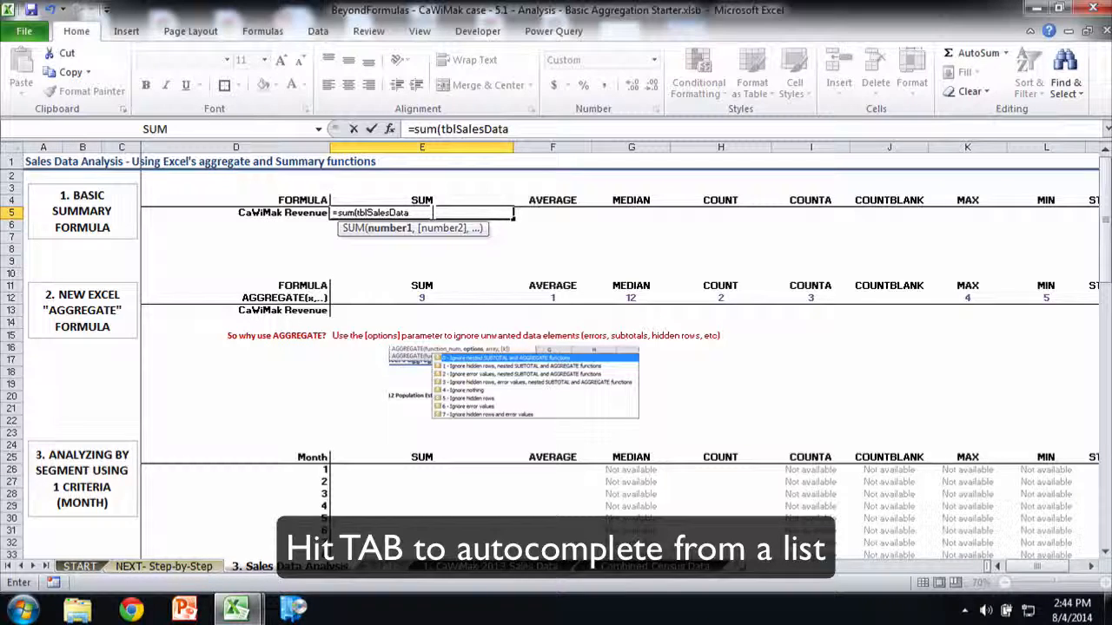
pyautogui.write('[')
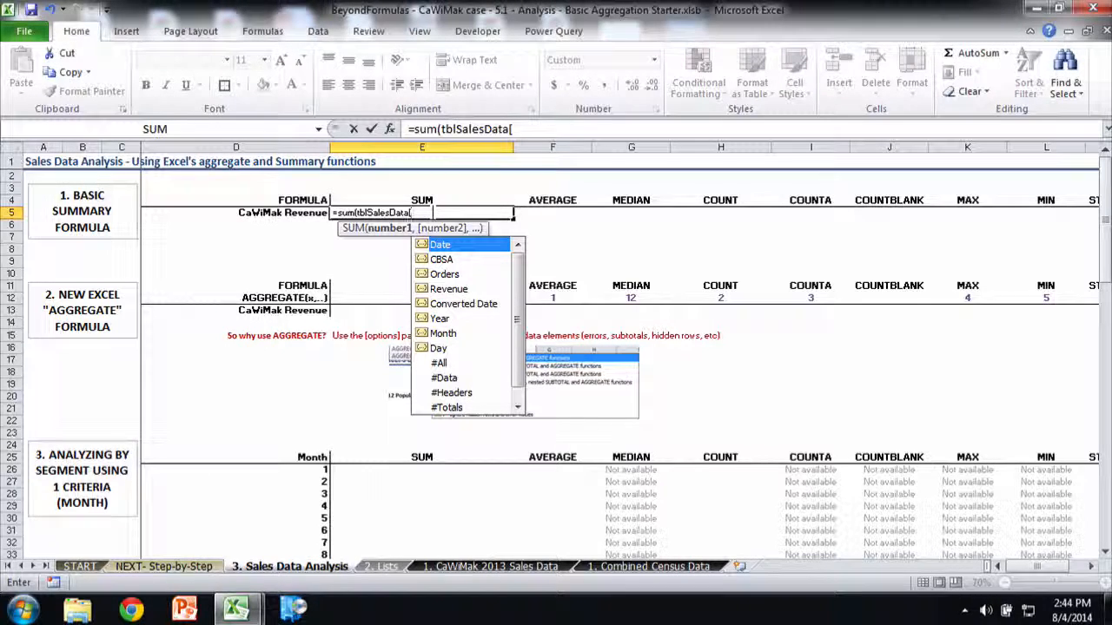
pyautogui.write('re')
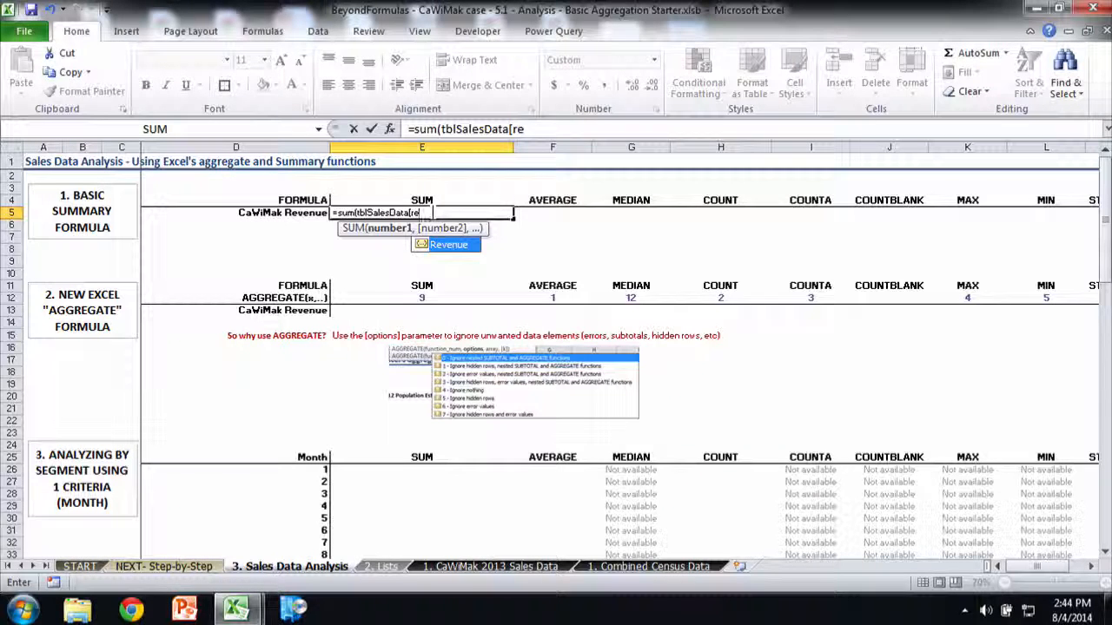
pyautogui.press('Tab')
pyautogui.write('])])')
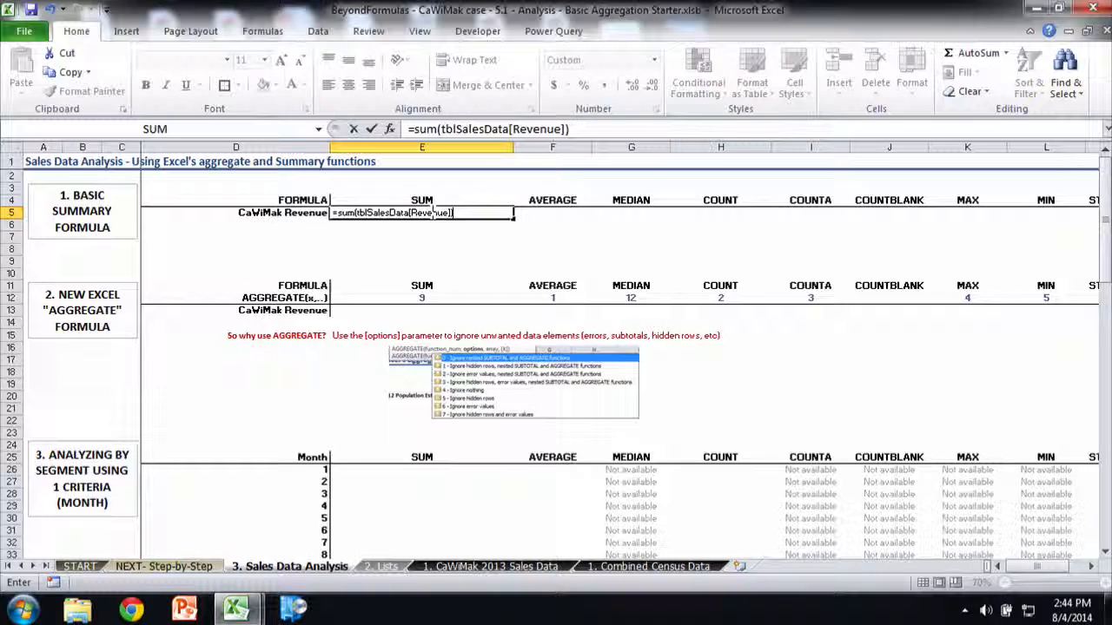
pyautogui.press('Return')
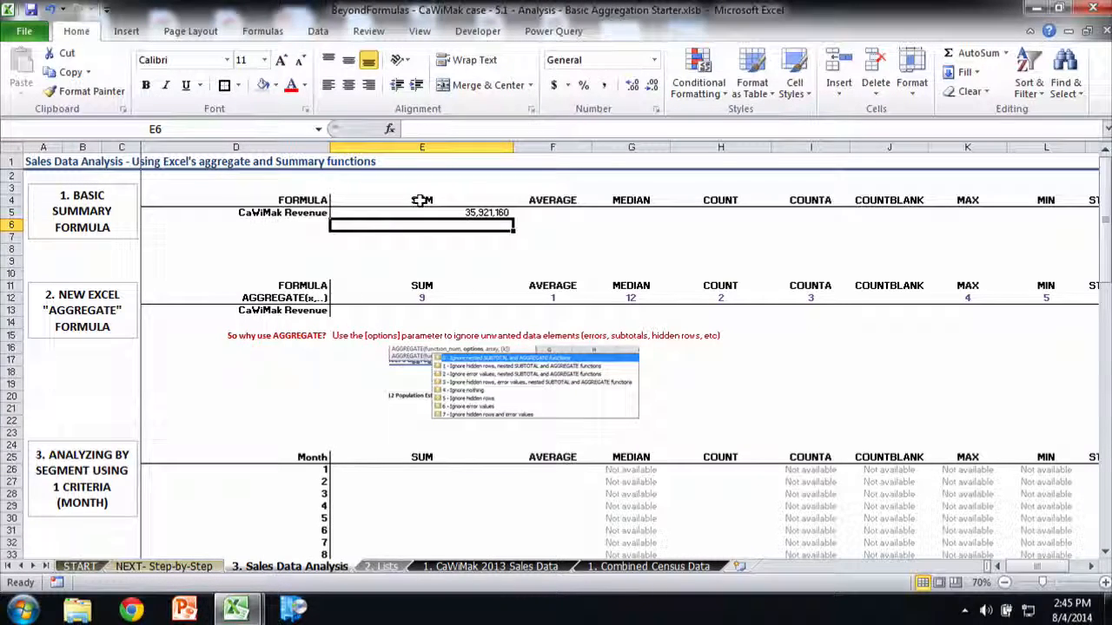
# Step: Start an AVERAGE formula for CaWiMak Revenue in F5
pyautogui.press('Up')
pyautogui.press('Right')
pyautogui.write('=aver')
pyautogui.press('Tab')
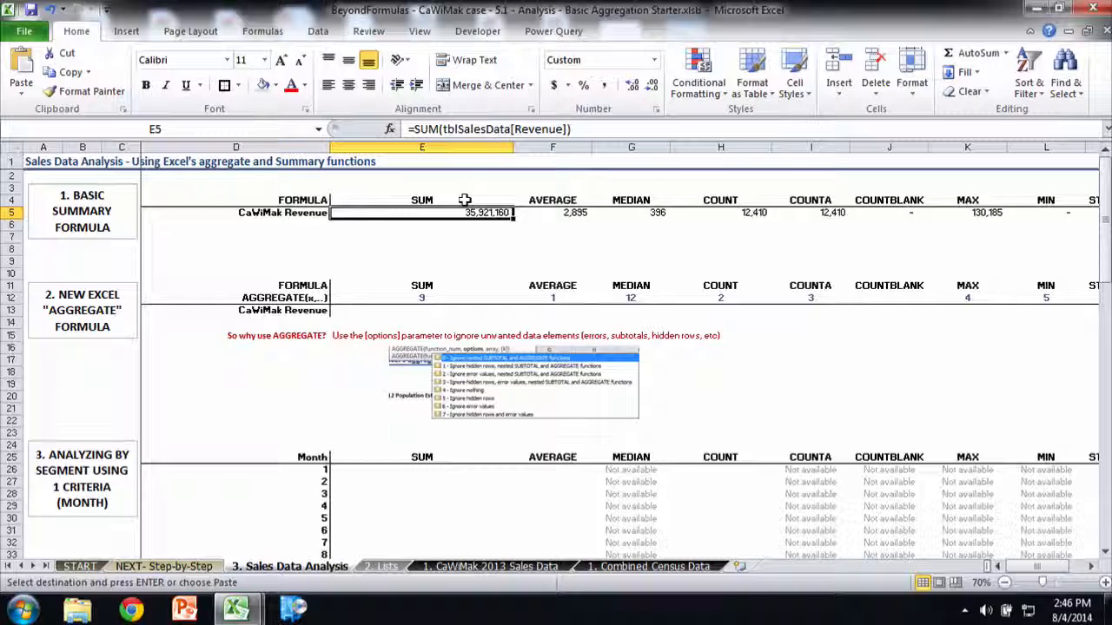
# Step: Examine the summary formulas across the CaWiMak Revenue row of the basic summary section, including COUNT, COUNTA and COUNTBLANK
pyautogui.press('Right')
pyautogui.press('Right')
pyautogui.press('Right')
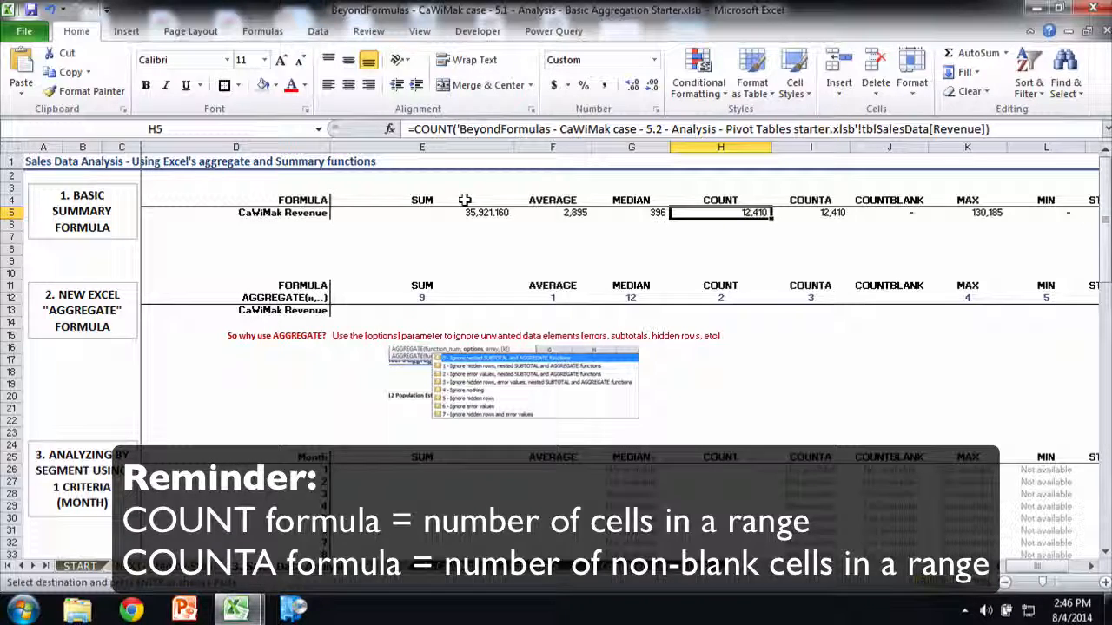
pyautogui.press('Right')
pyautogui.press('Right')
pyautogui.press('Right')
pyautogui.press('Right')
pyautogui.press('Right')
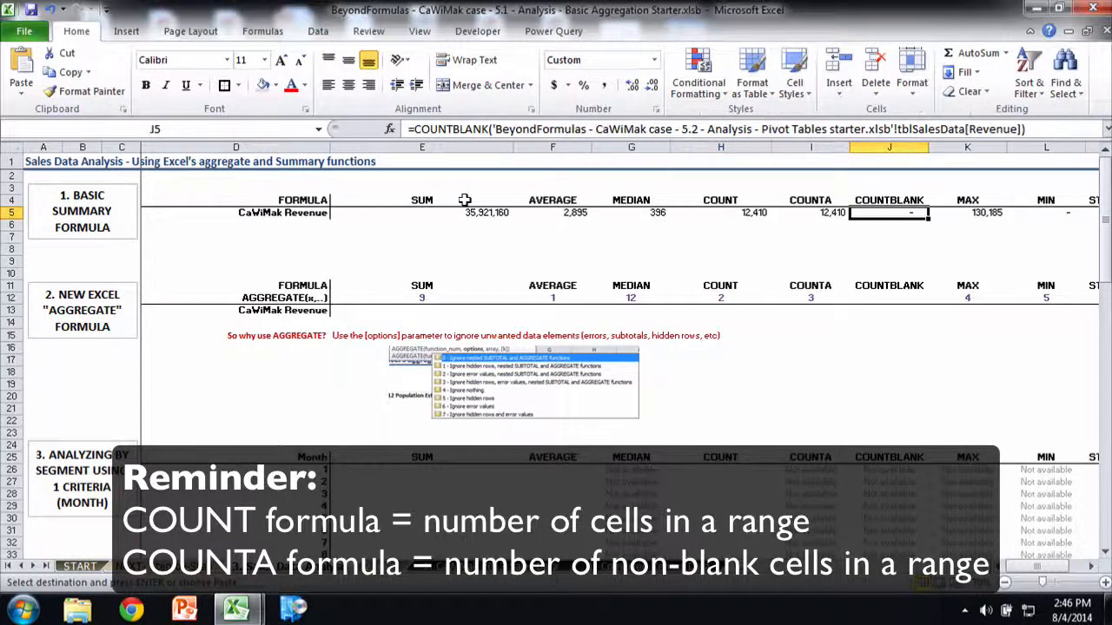
pyautogui.press('Left')
pyautogui.press('Left')
pyautogui.press('Left')
pyautogui.press('Left')
pyautogui.press('Left')
pyautogui.press('Left')
pyautogui.press('Left')
pyautogui.press('Left')
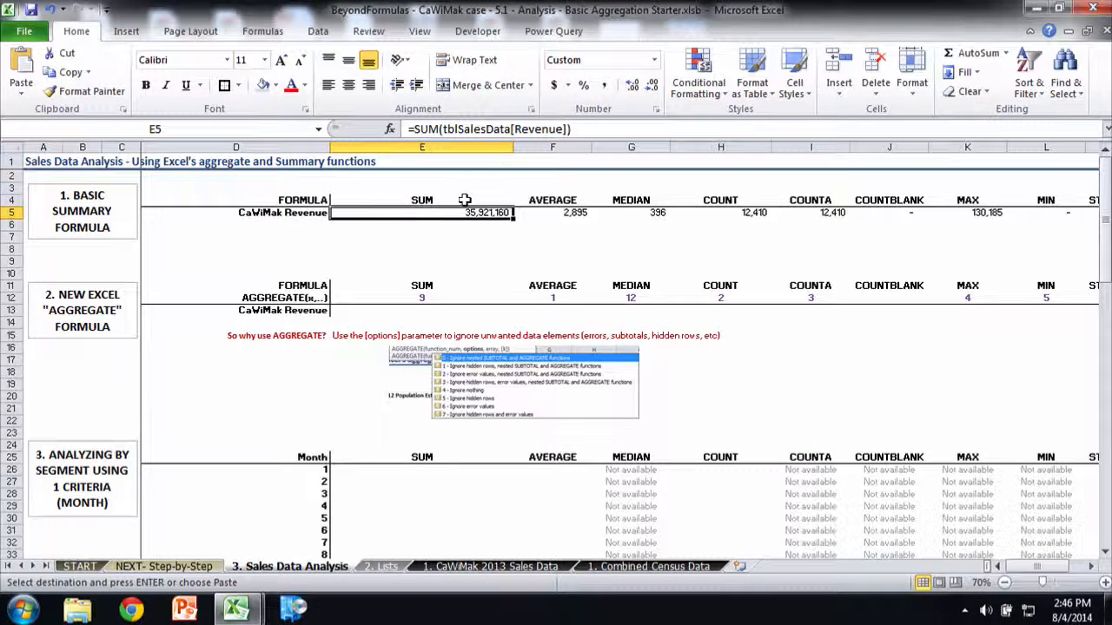
# Step: Start an AGGREGATE formula for CaWiMak Revenue under SUM in E13
pyautogui.press('Down')
pyautogui.press('Down')
pyautogui.press('Down')
pyautogui.press('Down')
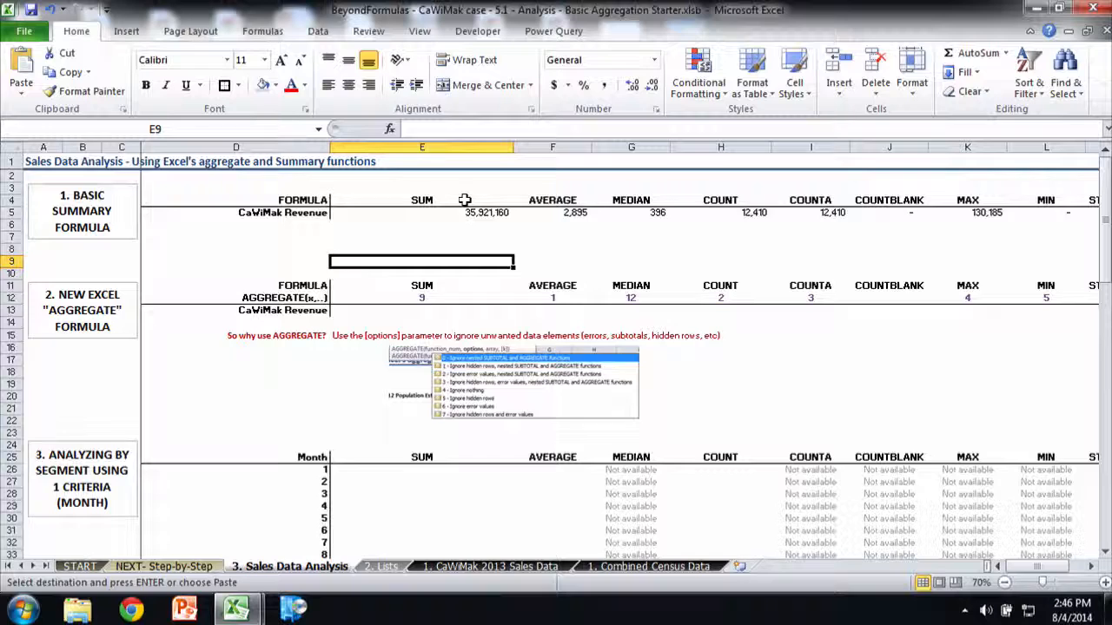
pyautogui.press('Down')
pyautogui.press('Down')
pyautogui.press('Down')
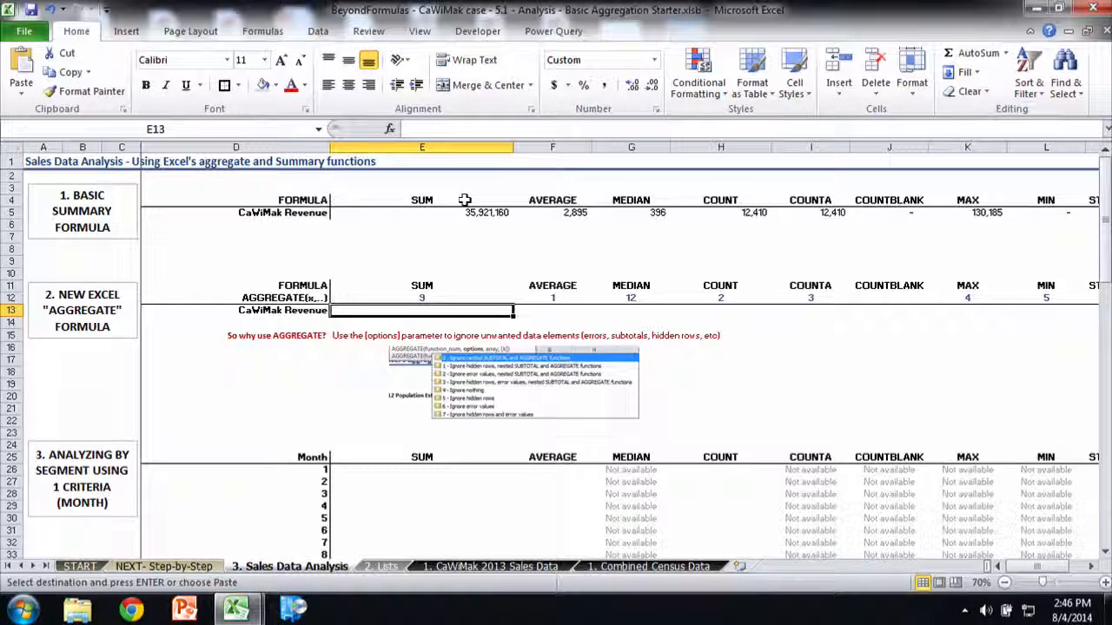
pyautogui.write('=')
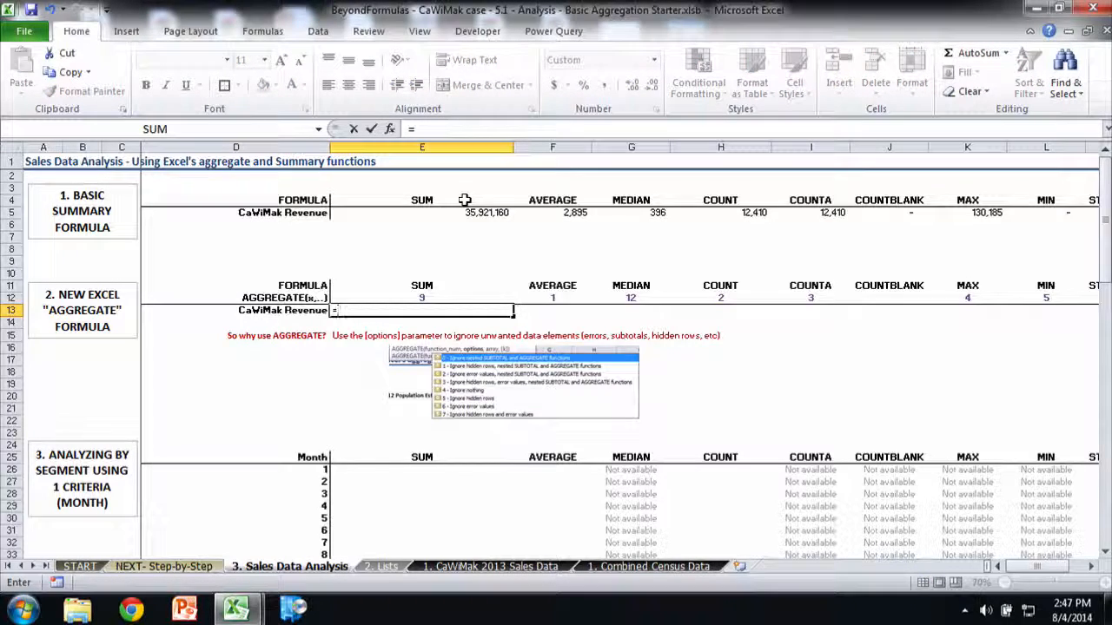
pyautogui.write('aggre')
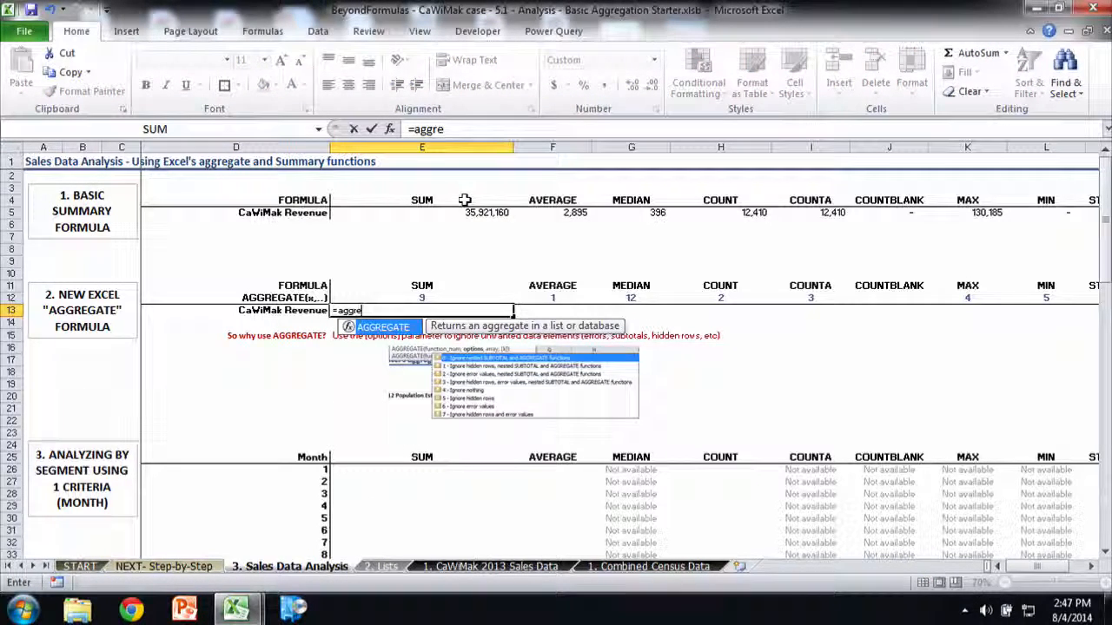
pyautogui.press('Tab')
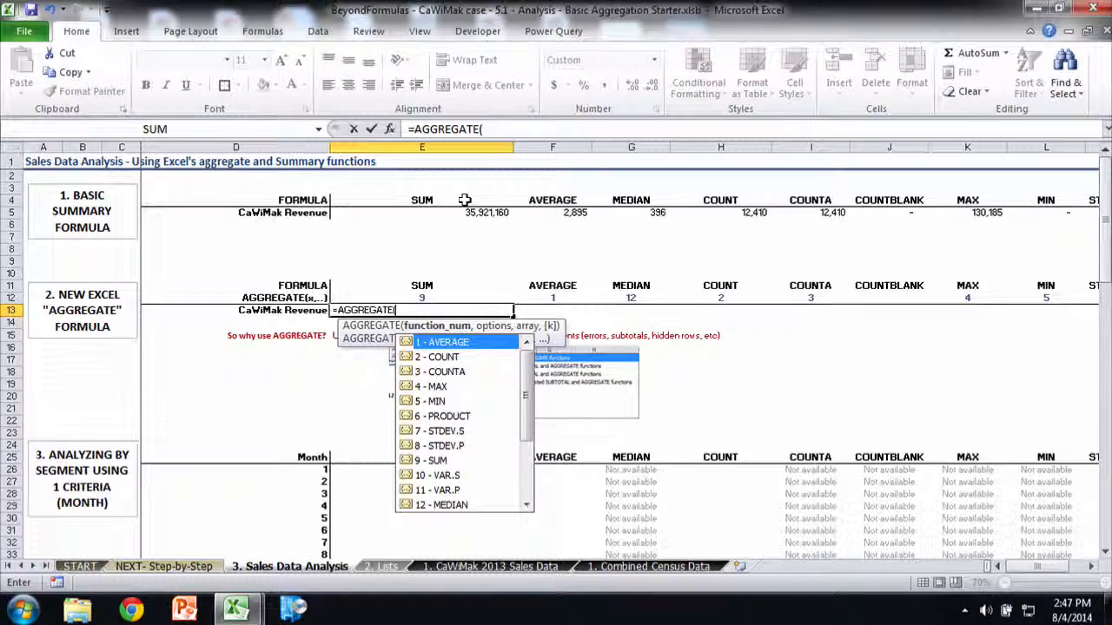
pyautogui.moveTo(525, 381)
pyautogui.mouseDown()
pyautogui.moveTo(525, 414)
pyautogui.moveTo(526, 381)
pyautogui.mouseUp()
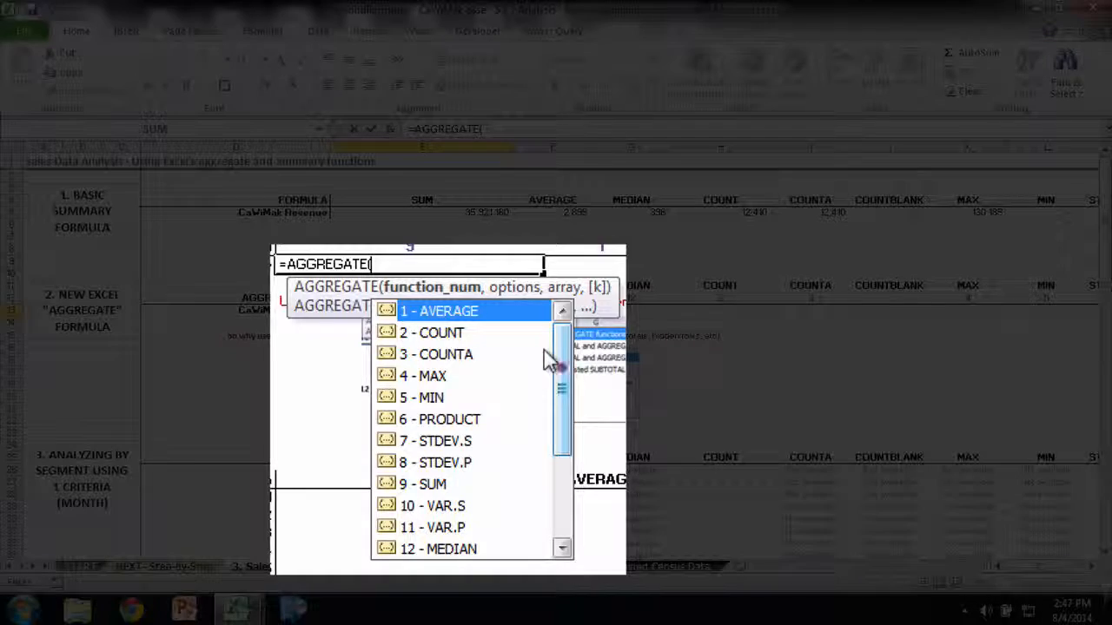
pyautogui.moveTo(544, 355); pyautogui.dragTo(513, 364)
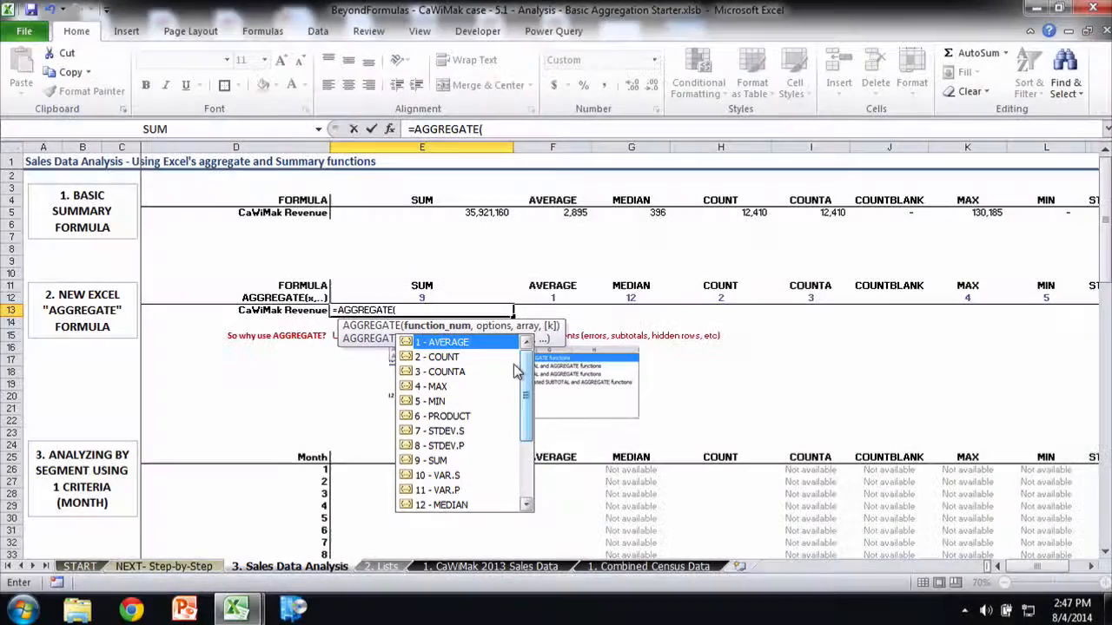
pyautogui.doubleClick(427, 459)
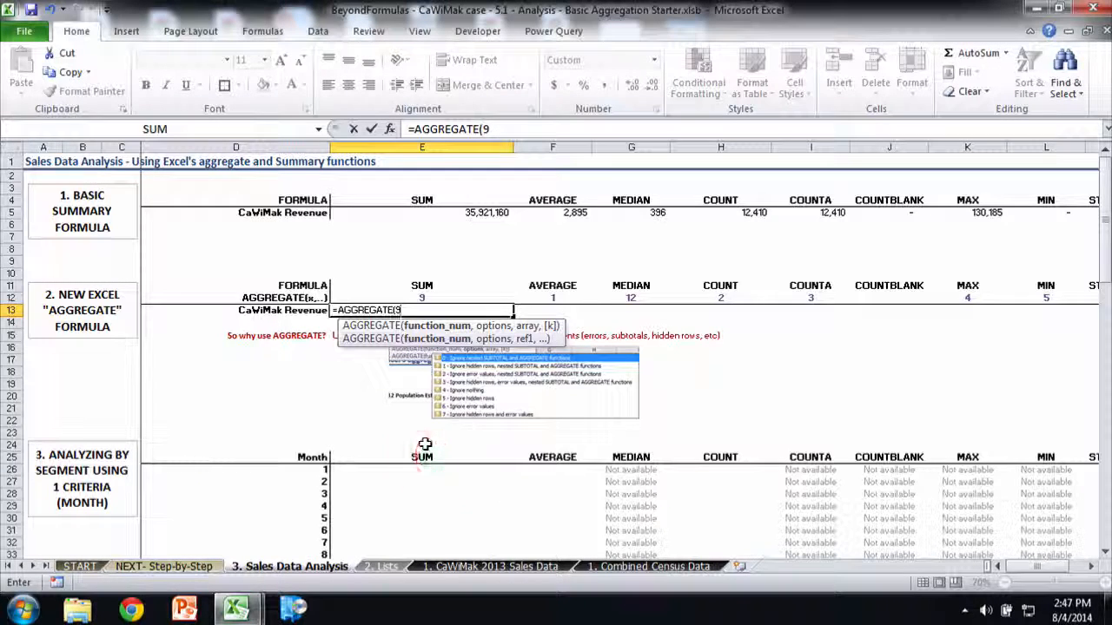
pyautogui.write(',')
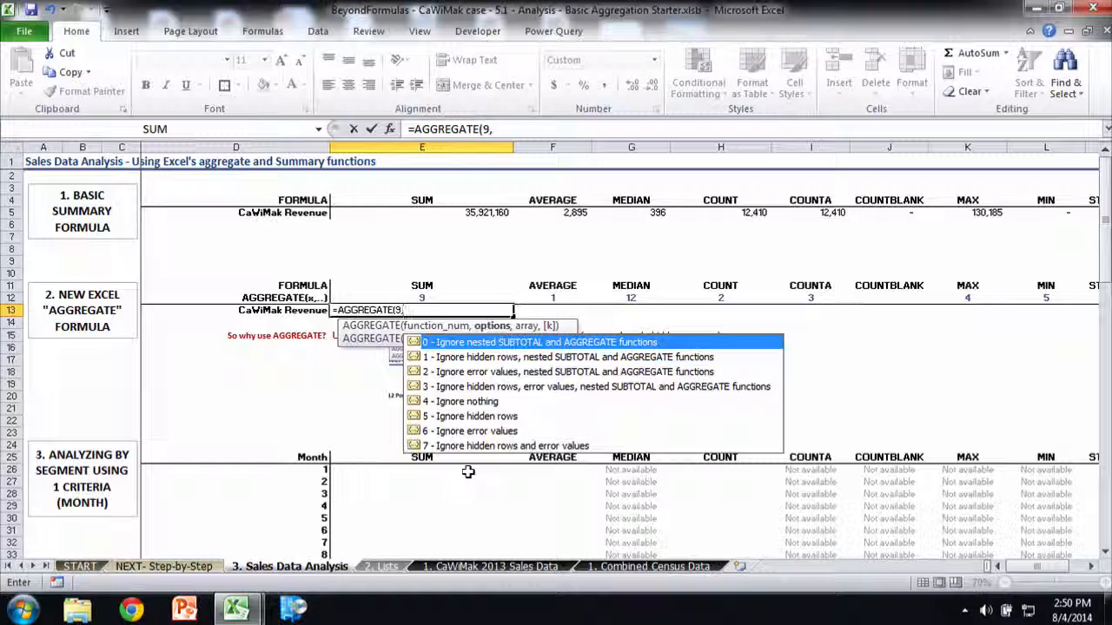
pyautogui.press('BackSpace')
pyautogui.press('BackSpace')
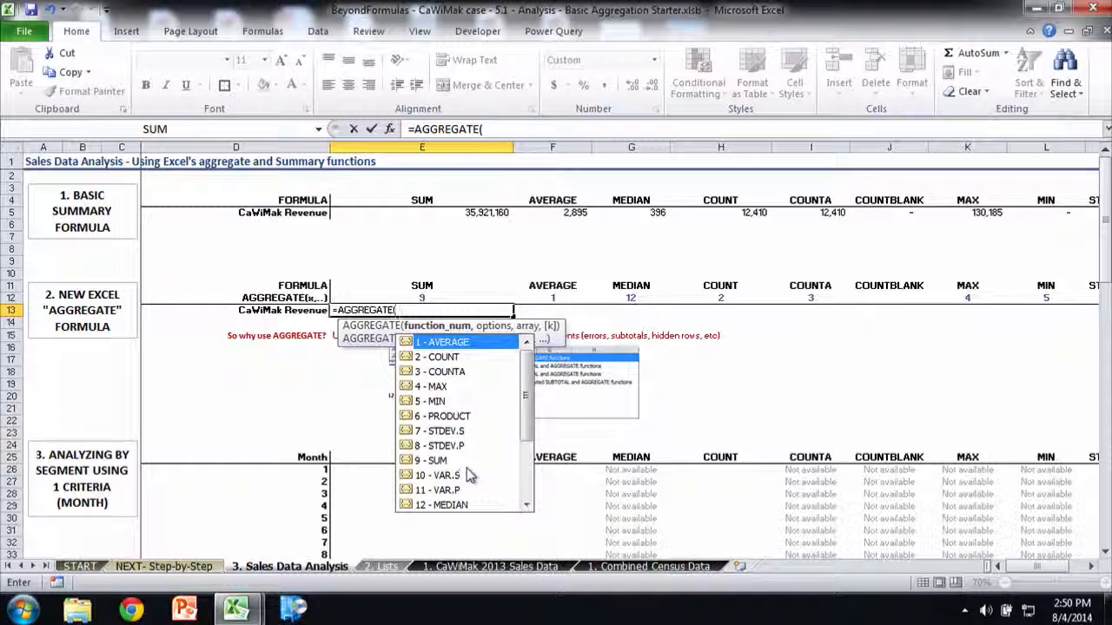
# Step: Complete the E13 formula as =AGGREGATE(E12,4,tblSalesData[Revenue]), referencing E12 for the function number and option 4 to ignore nothing
pyautogui.click(406, 292)
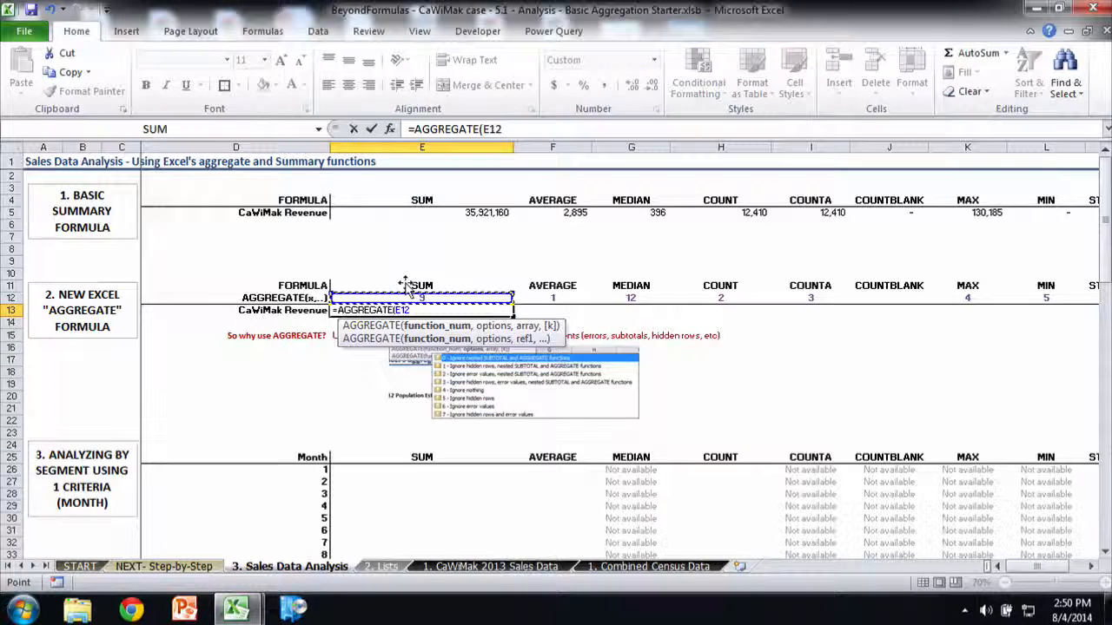
pyautogui.write(',')
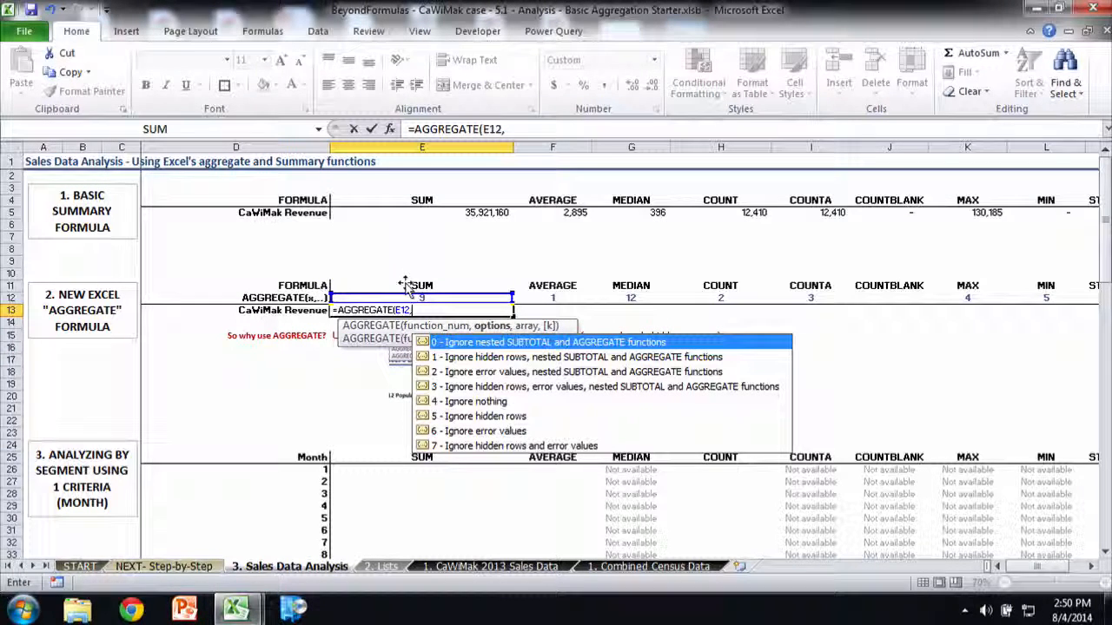
pyautogui.write('4')
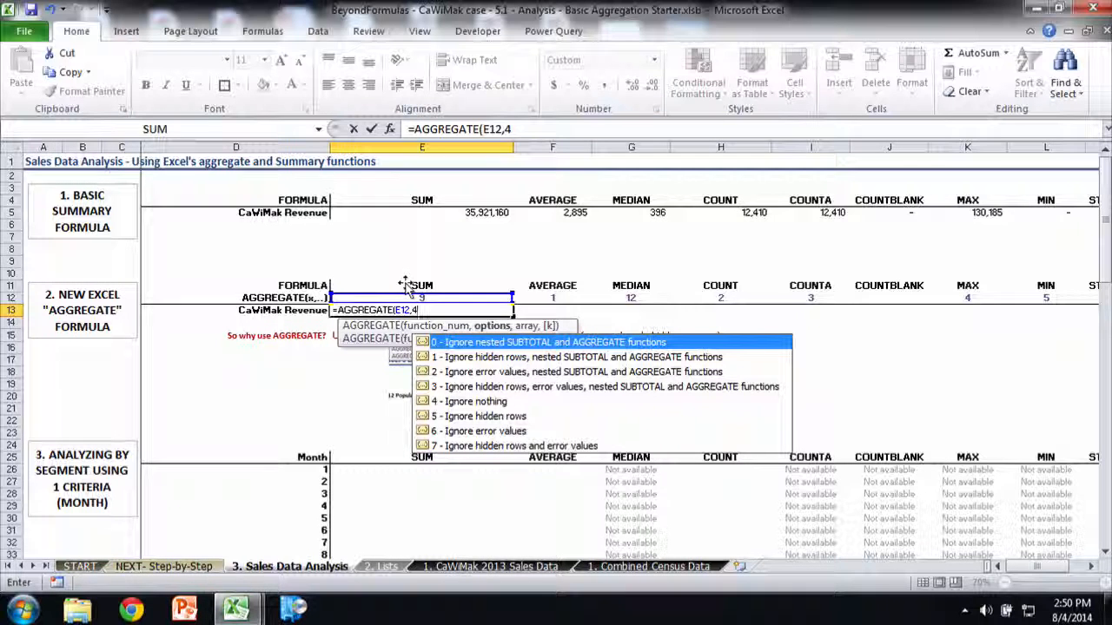
pyautogui.write(',')
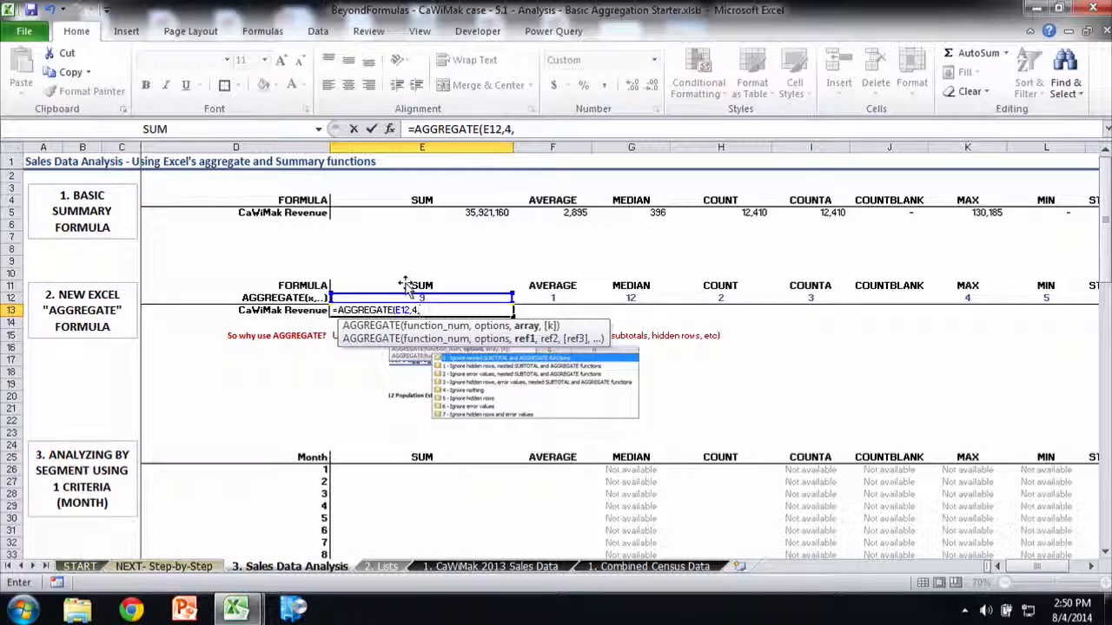
pyautogui.write('tbl')
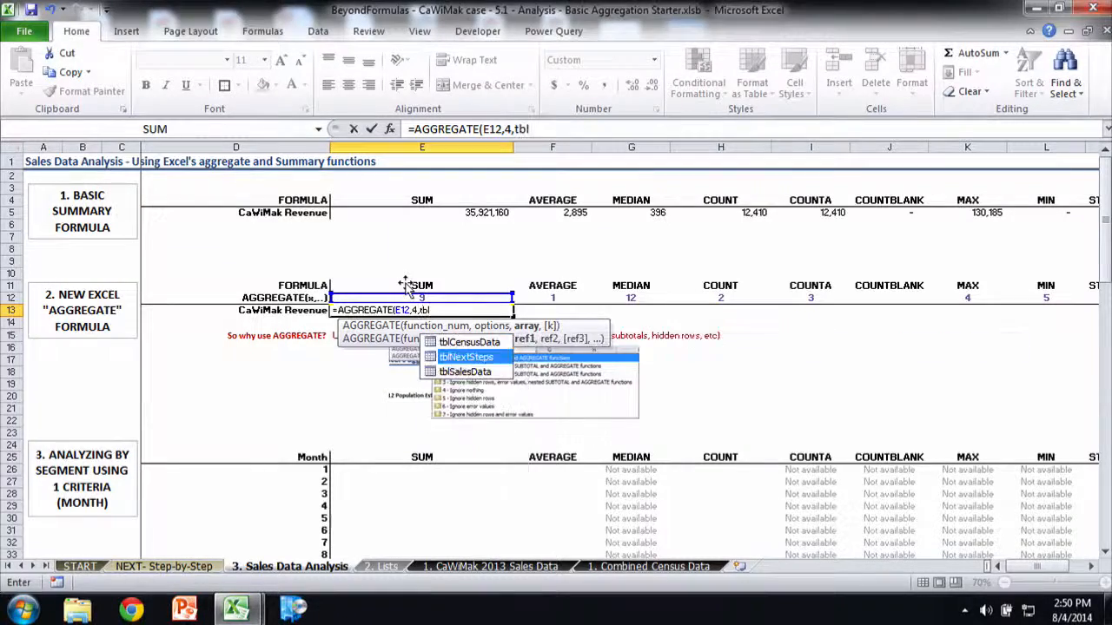
pyautogui.write('SalesData[Revenue]')
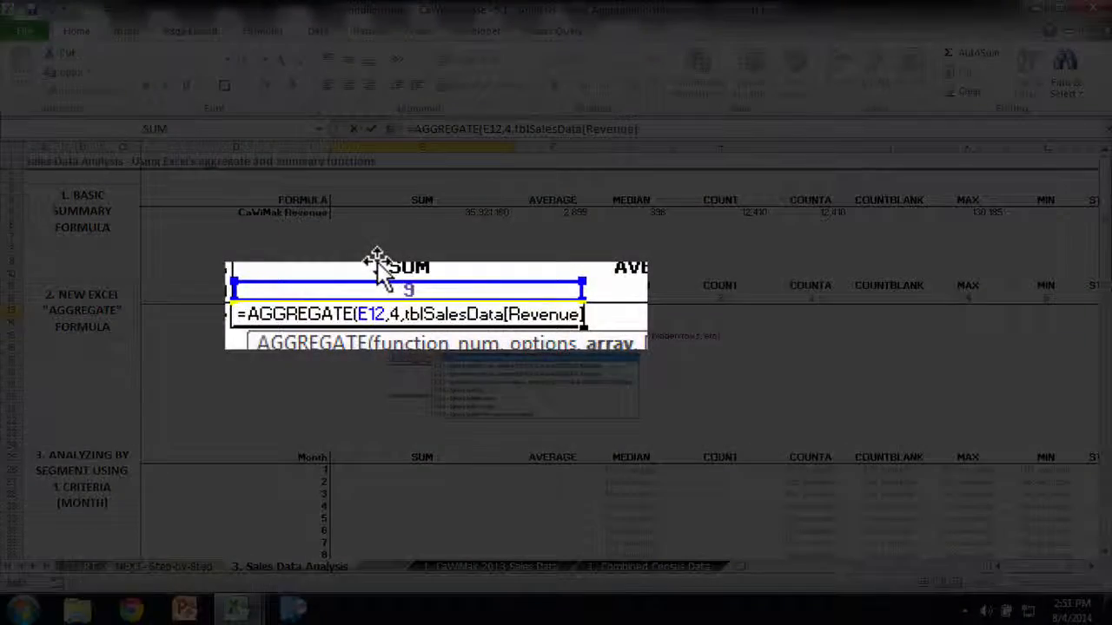
pyautogui.write(')')
pyautogui.press('Return')
# Step: Copy the AGGREGATE formula from E13 across the CaWiMak Revenue row through the STD DEV (Pop) column
pyautogui.press('Up')
pyautogui.hotkey('ctrl', 'c')
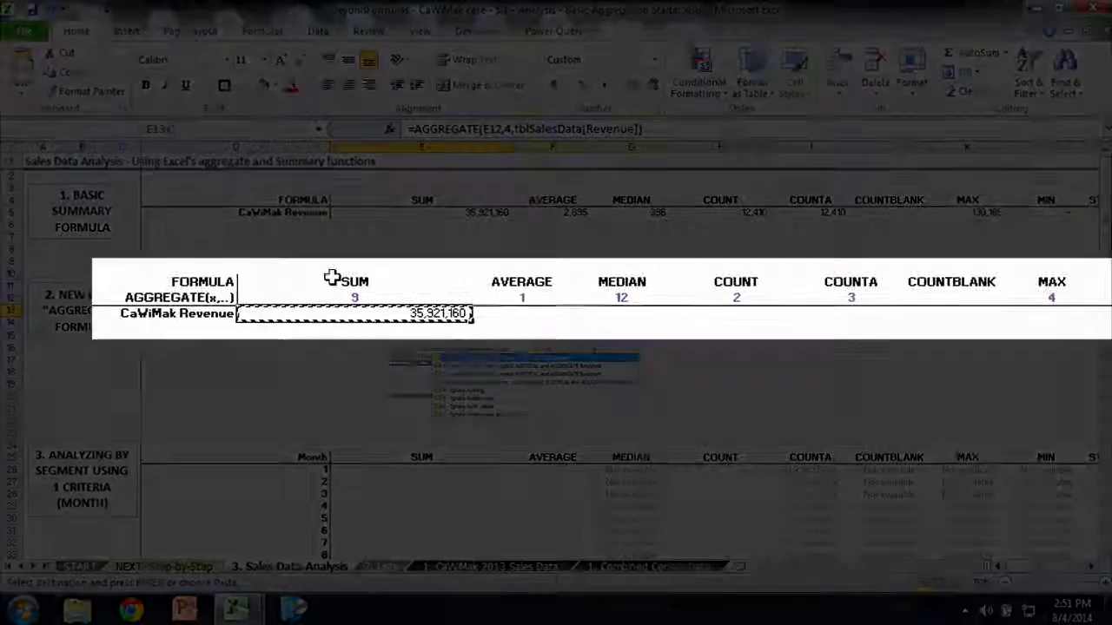
pyautogui.hotkey('shift', 'Right')
pyautogui.hotkey('shift', 'Right')
pyautogui.hotkey('shift', 'Right')
pyautogui.hotkey('shift', 'Right')
pyautogui.hotkey('shift', 'Right')
pyautogui.hotkey('shift', 'Right')
pyautogui.hotkey('shift', 'Right')
pyautogui.hotkey('shift', 'Right')
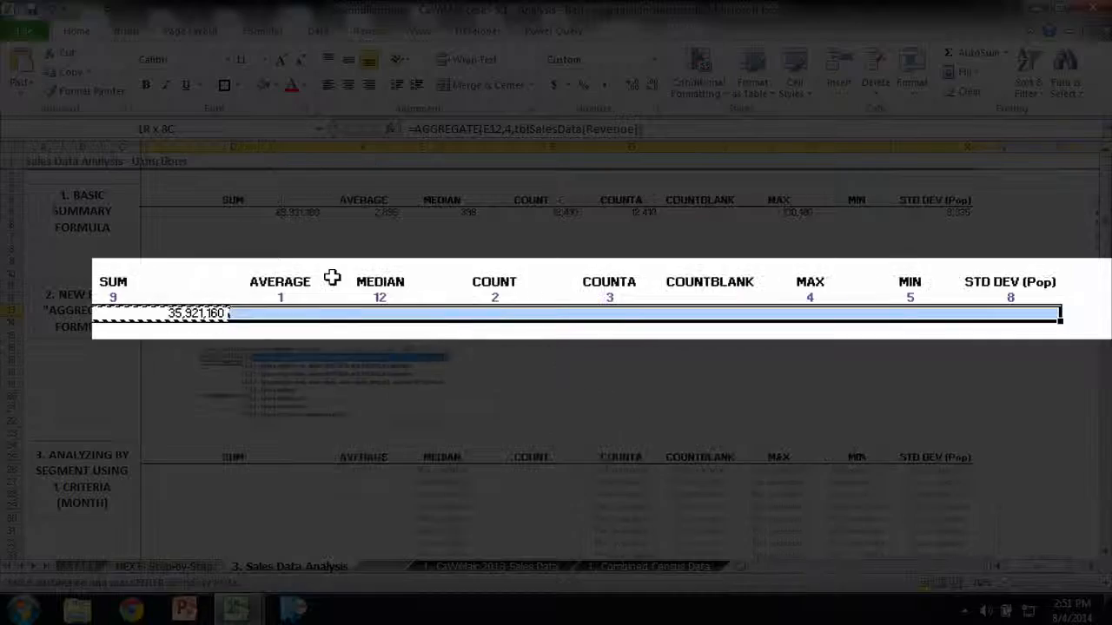
pyautogui.hotkey('ctrl', 'v')
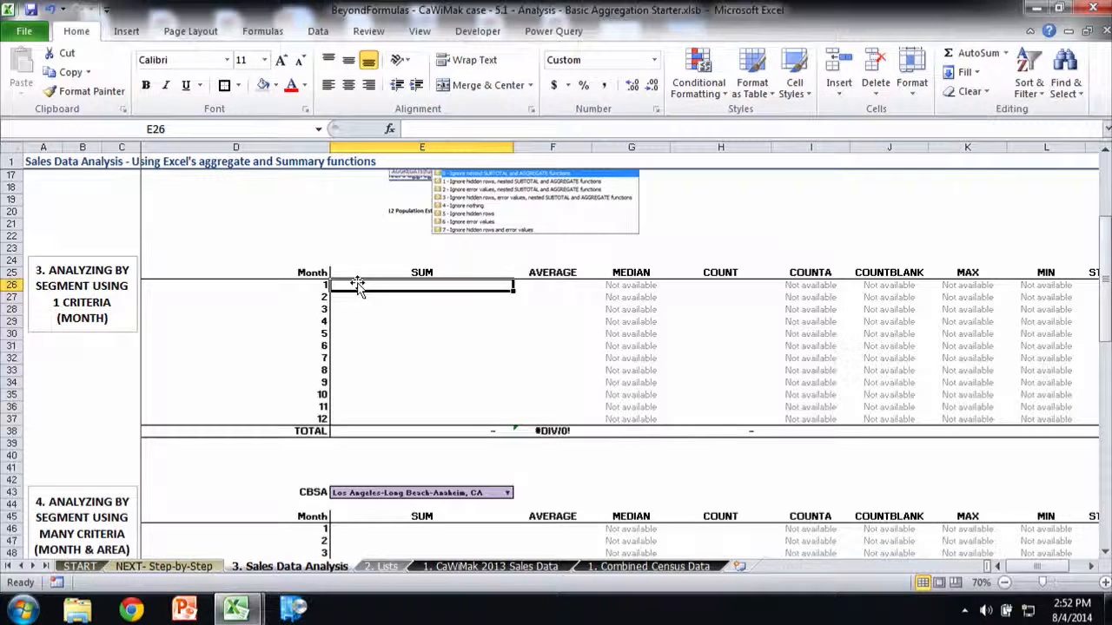
# Step: Start a SUMIF formula for month 1 under SUM in E26, with tblSalesData[Month] as the range
pyautogui.write('=')
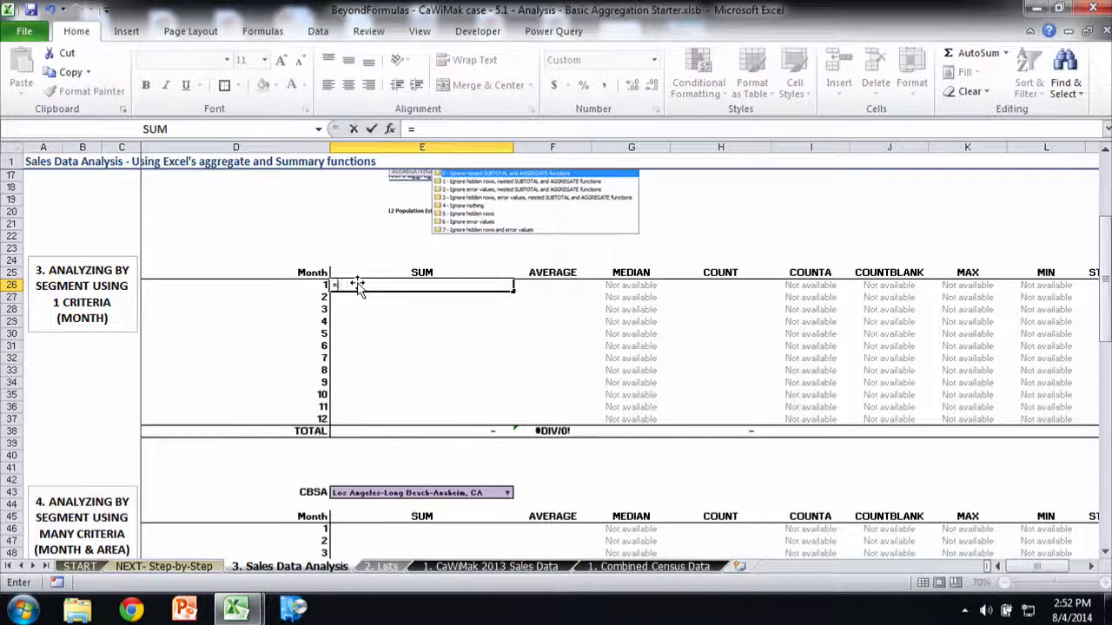
pyautogui.write('sumif')
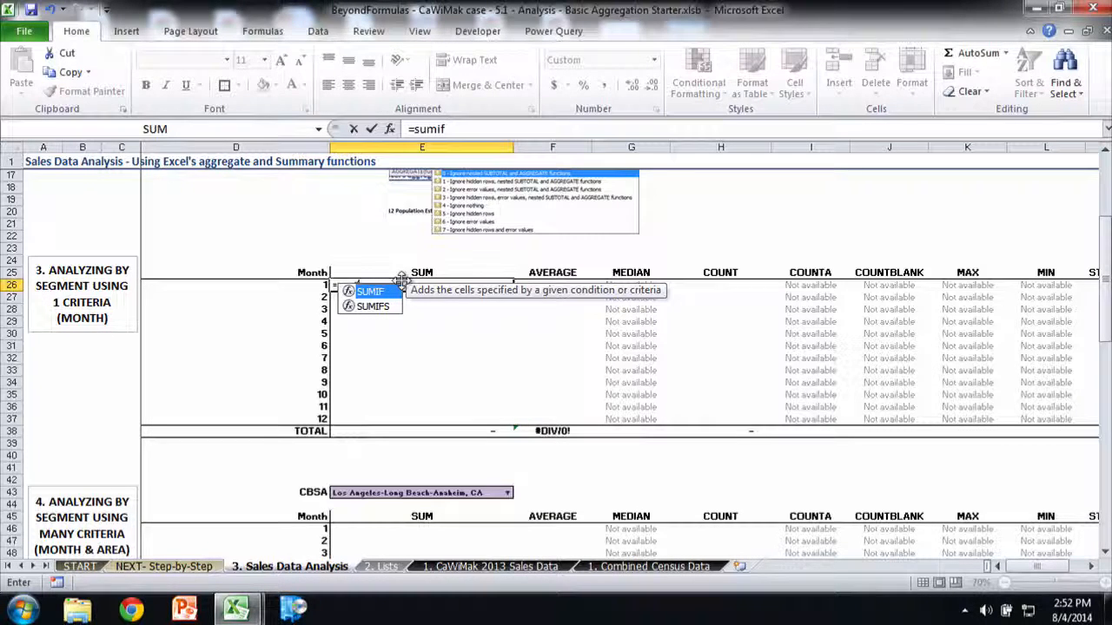
pyautogui.press('Tab')
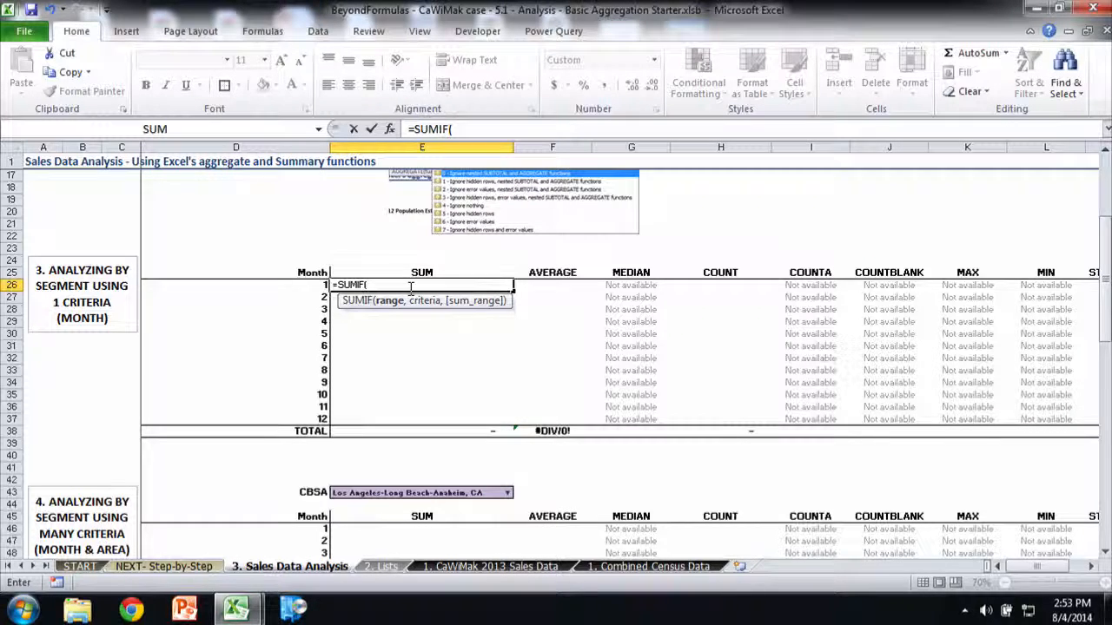
pyautogui.write('tbl')
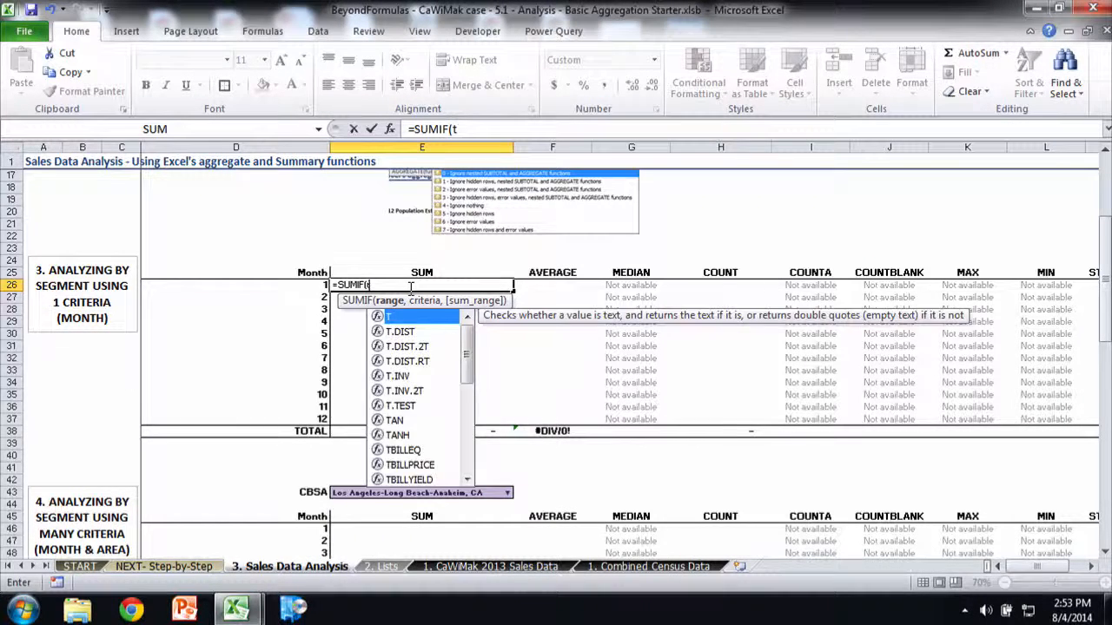
pyautogui.press('Down')
pyautogui.press('Down')
pyautogui.press('Tab')
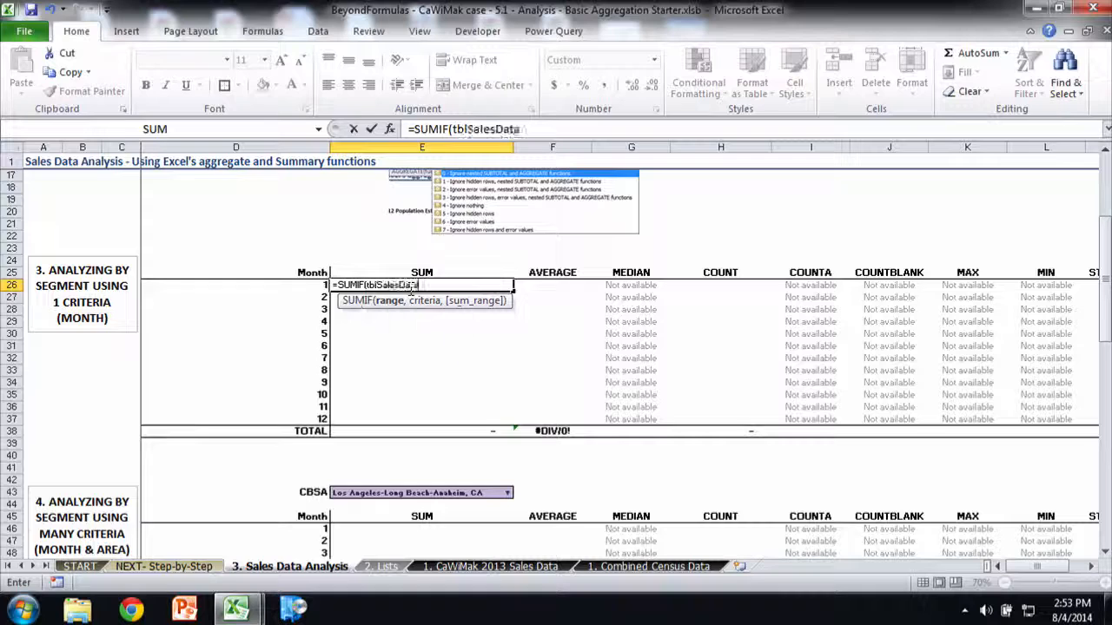
pyautogui.write('[')
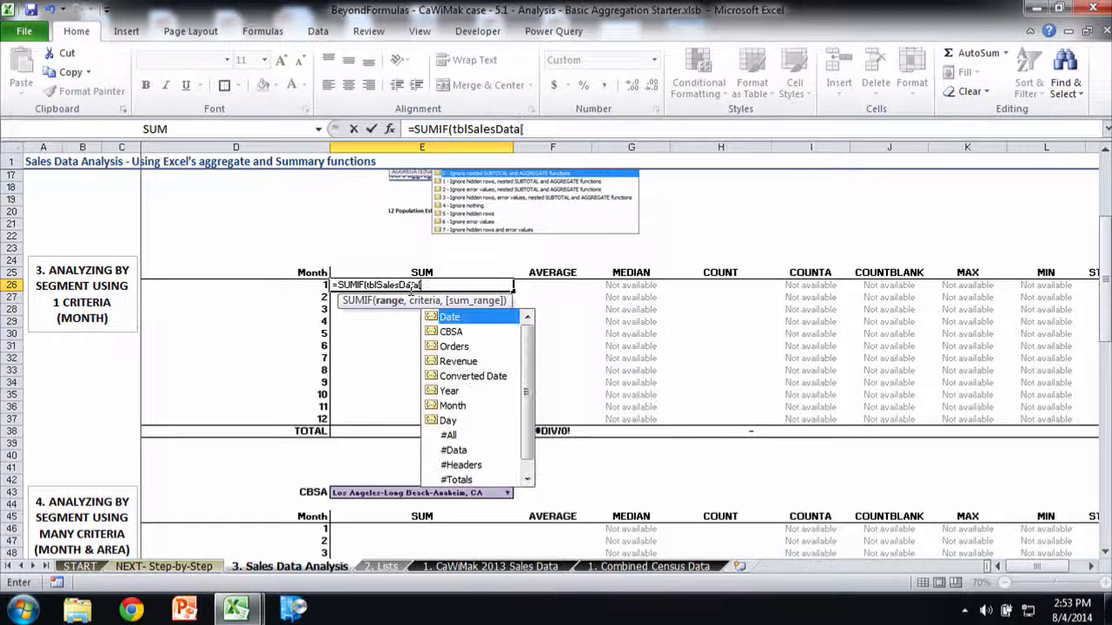
pyautogui.press('Down')
pyautogui.press('Down')
pyautogui.press('Down')
pyautogui.press('Down')
pyautogui.press('Down')
pyautogui.press('Down')
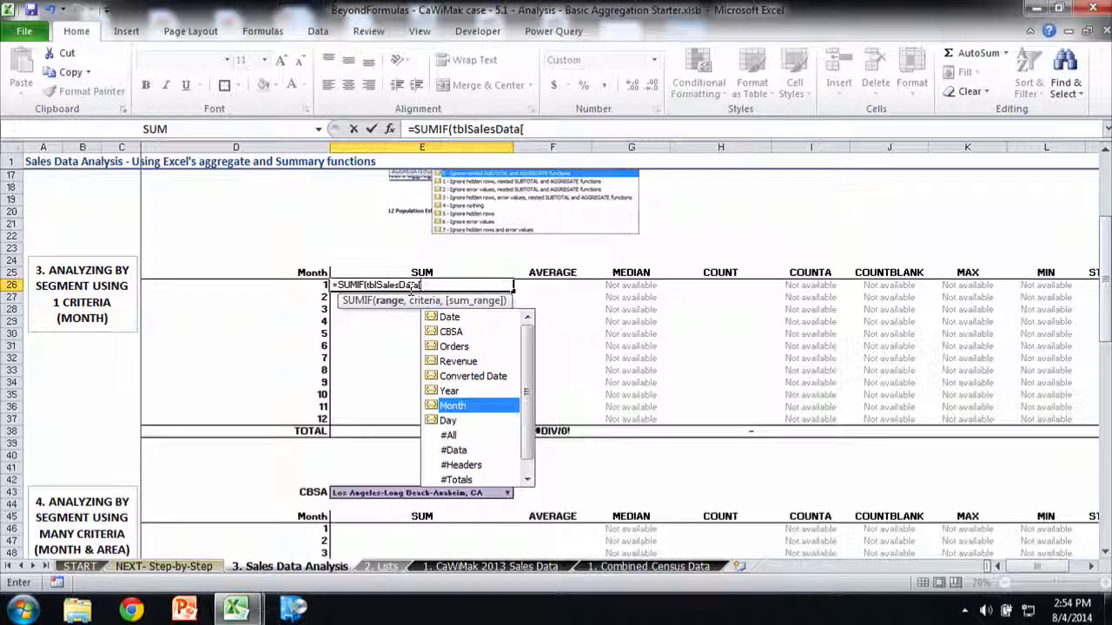
pyautogui.press('Tab')
pyautogui.write('],')
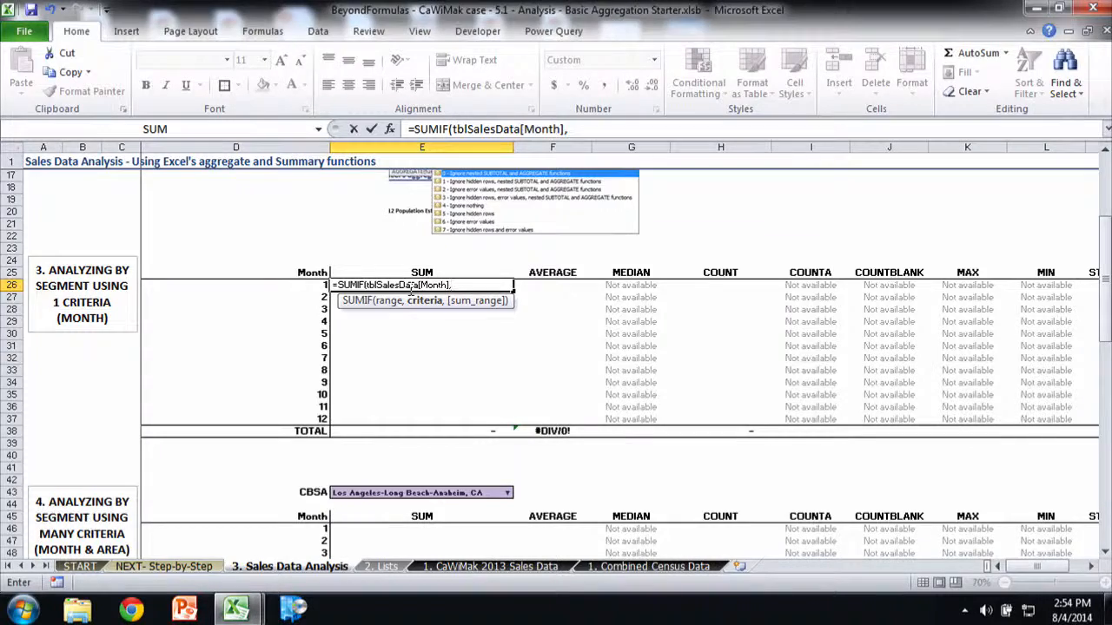
# Step: Complete the E26 formula as =SUMIF(tblSalesData[Month],D26,tblSalesData[Revenue])
pyautogui.press('Left')
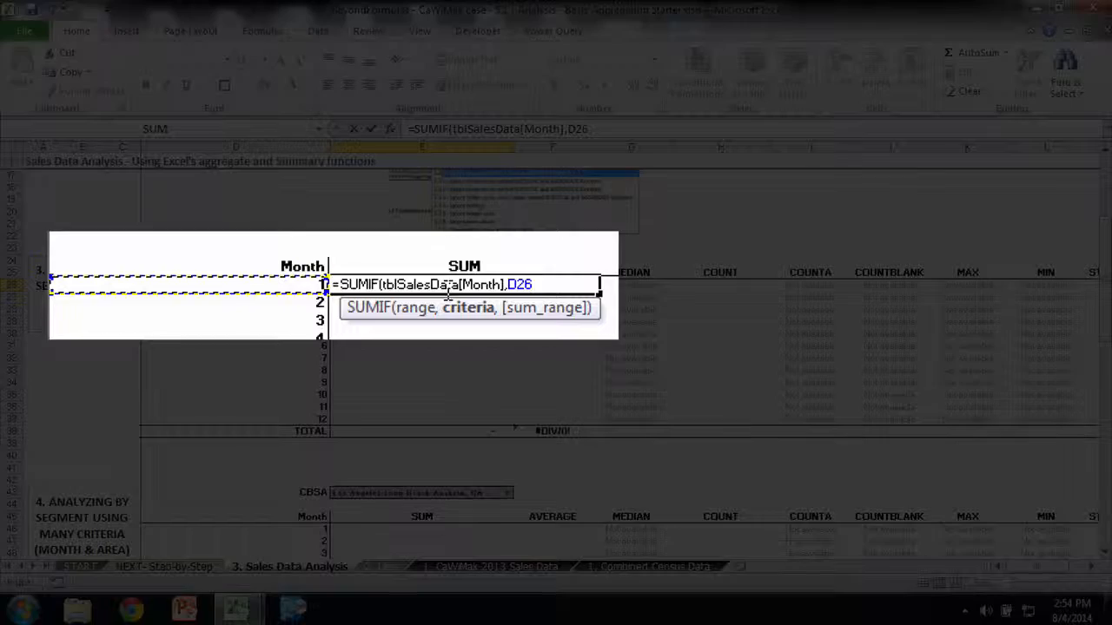
pyautogui.write(',')
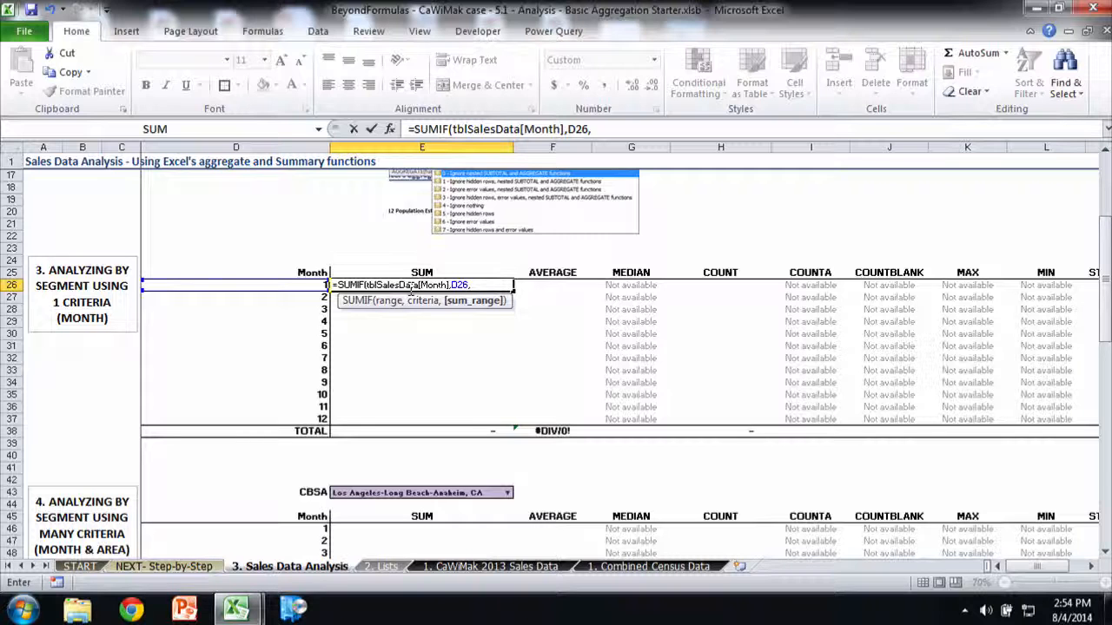
pyautogui.write('tblSalesData')
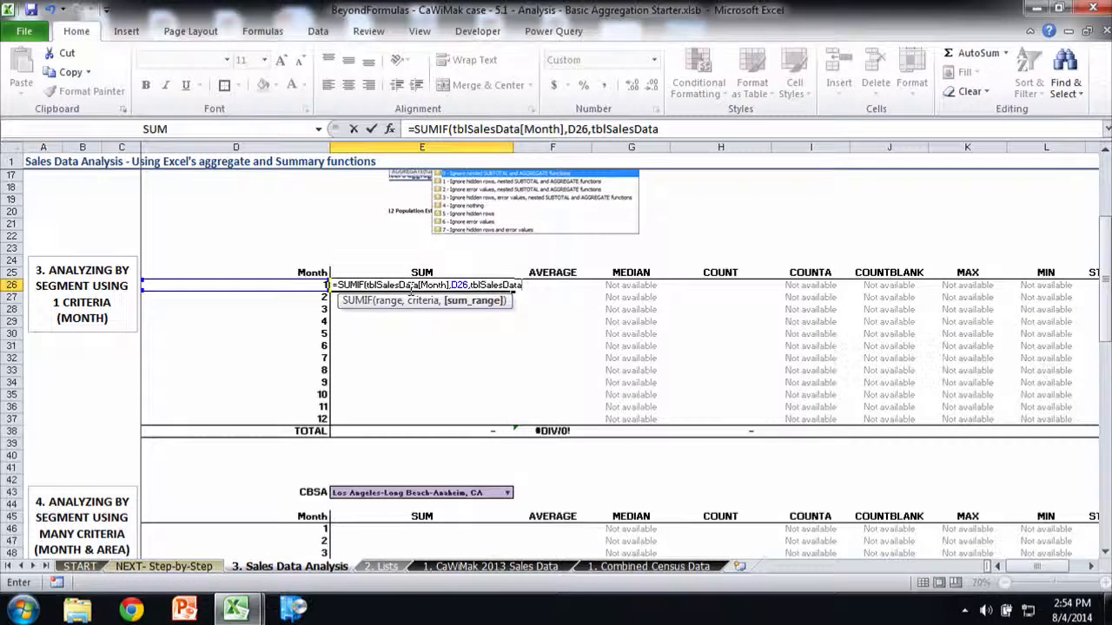
pyautogui.write('[r')
pyautogui.press('Tab')
pyautogui.write('])')
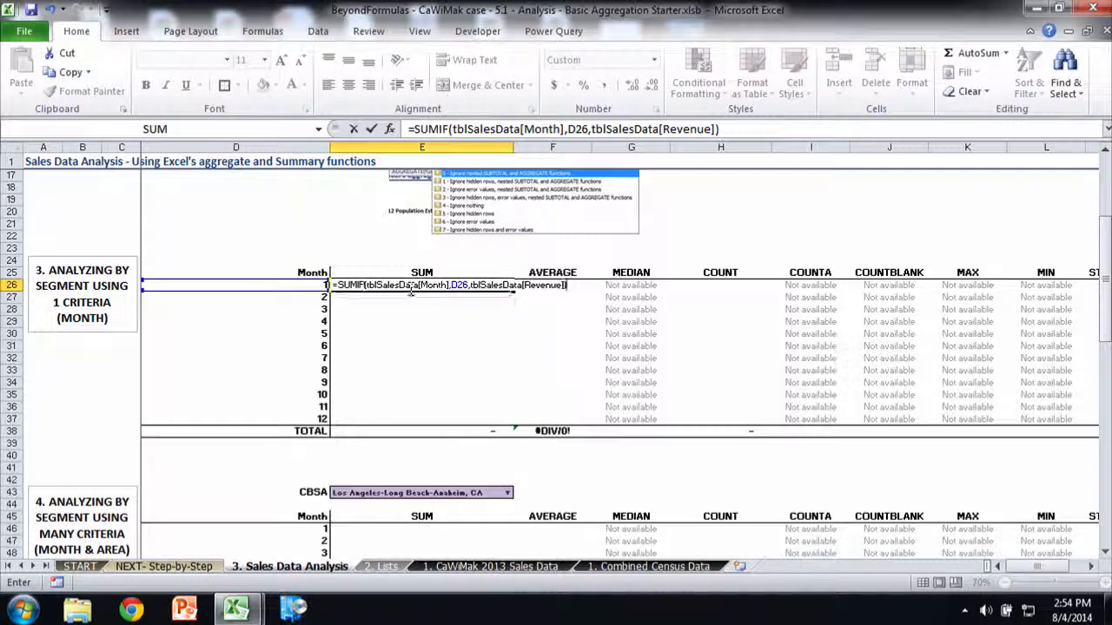
pyautogui.press('Return')
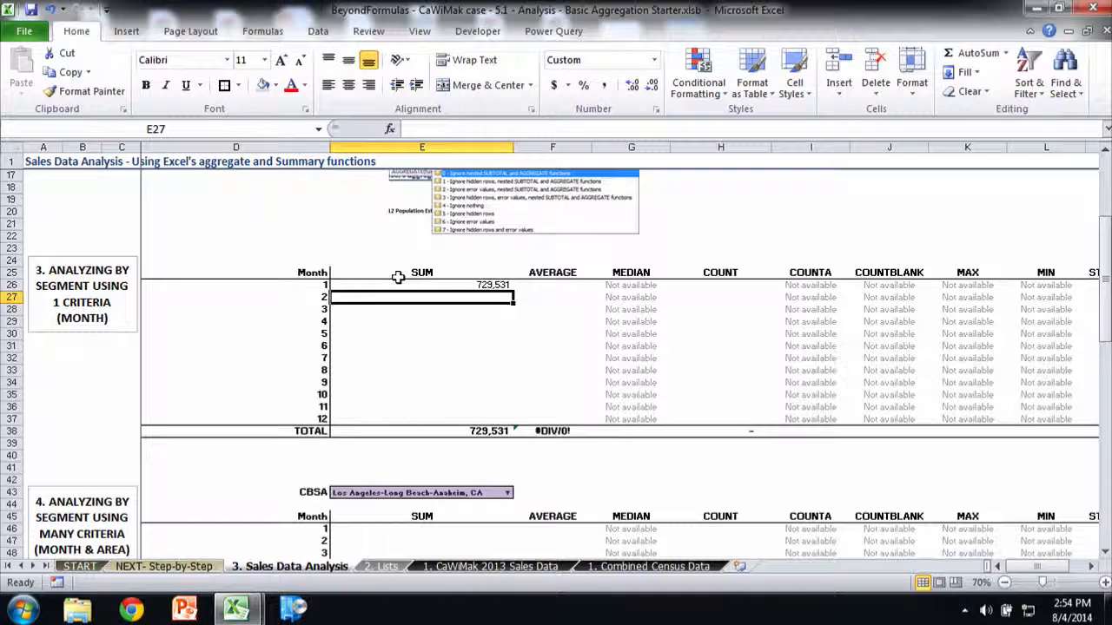
# Step: Copy the SUMIF formula from E26 down through month 12 in E37
pyautogui.press('Up')
pyautogui.hotkey('ctrl', 'c')
pyautogui.hotkey('ctrl', 'shift', 'Down')
pyautogui.hotkey('shift', 'Up')
pyautogui.hotkey('ctrl', 'v')
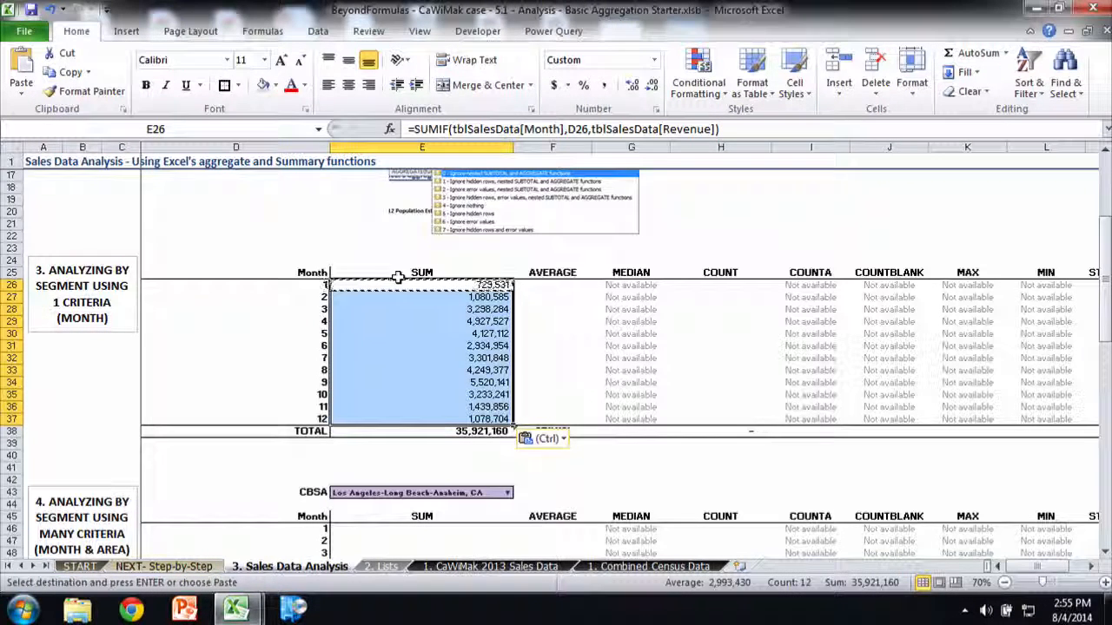
# Step: Check the copied SUMIF formulas and compare the monthly SUM total in E38 with the AGGREGATE sum in E13
pyautogui.press('Down')
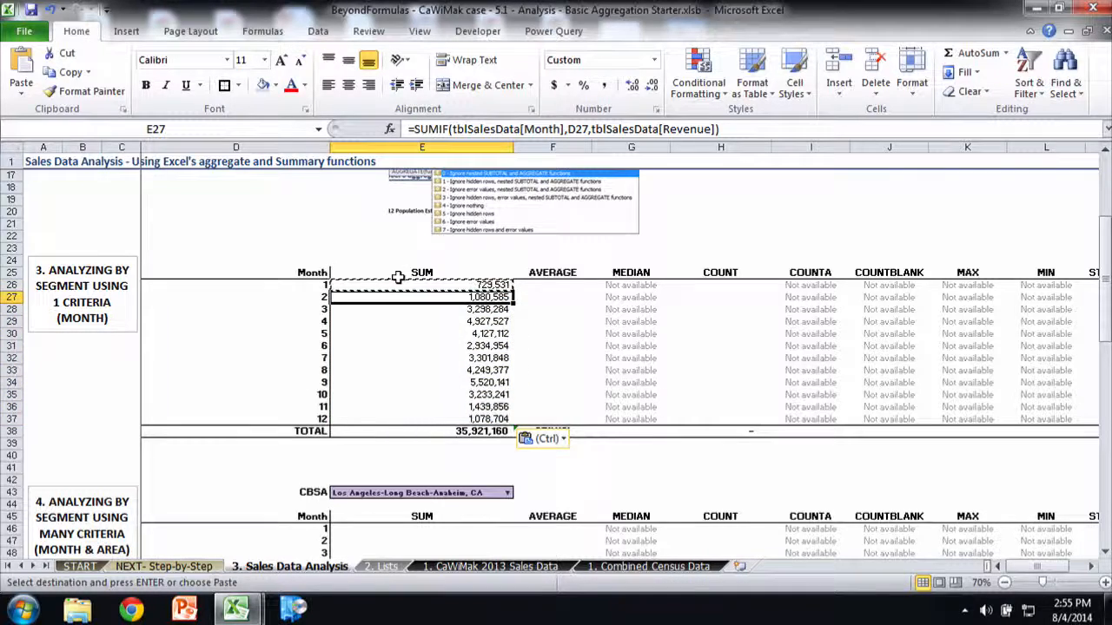
pyautogui.press('Down')
pyautogui.press('Down')
pyautogui.press('Down')
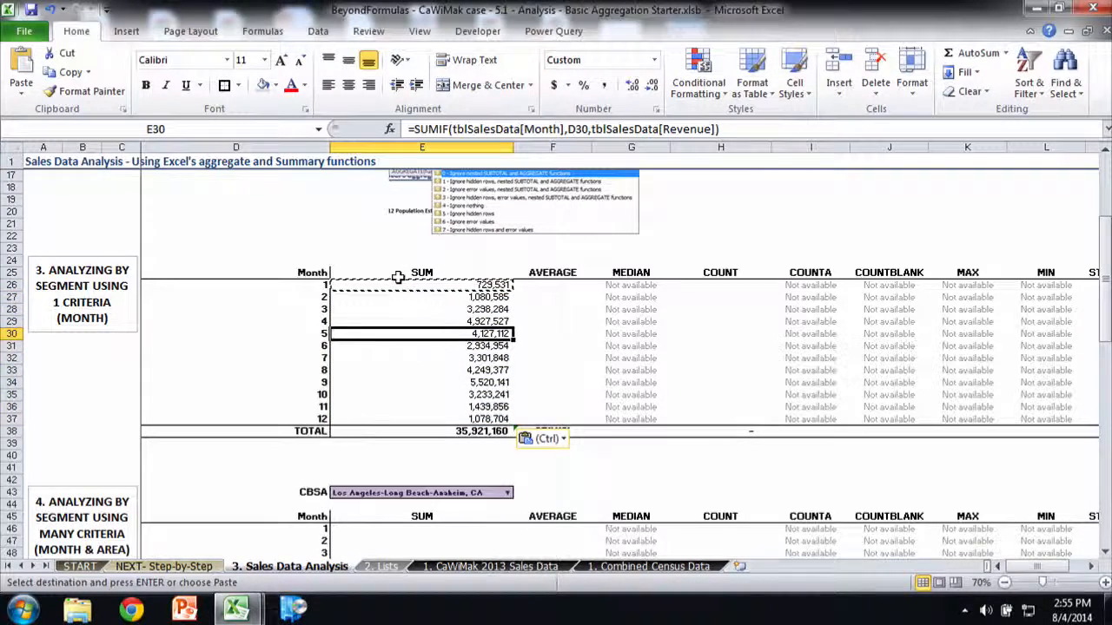
pyautogui.hotkey('ctrl', 'Down')
pyautogui.scroll(2, 504, 328)
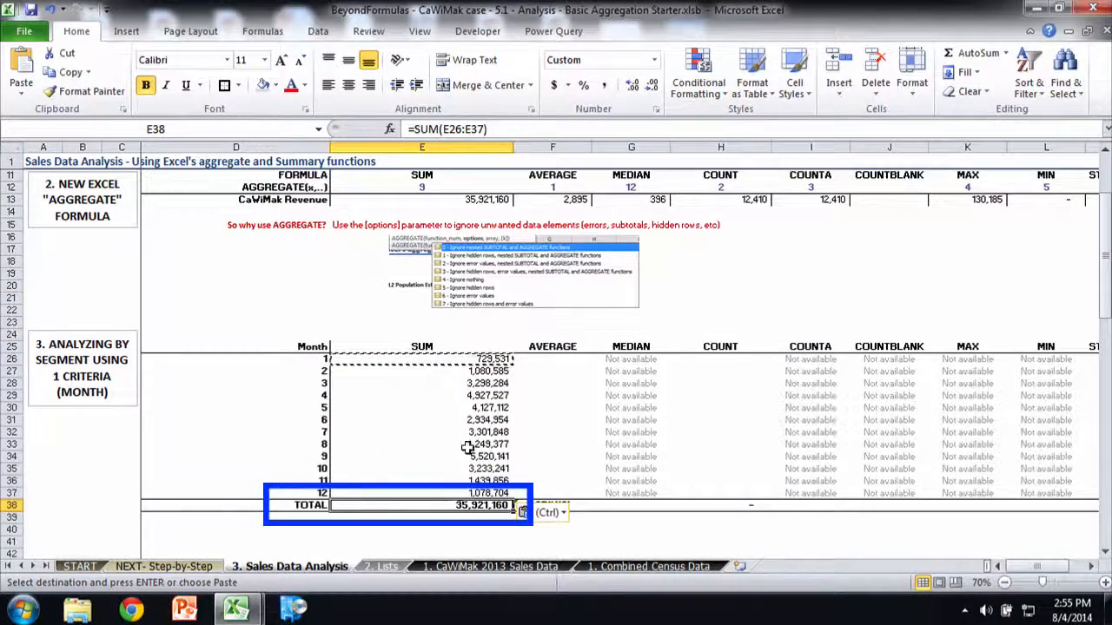
pyautogui.click(466, 194)
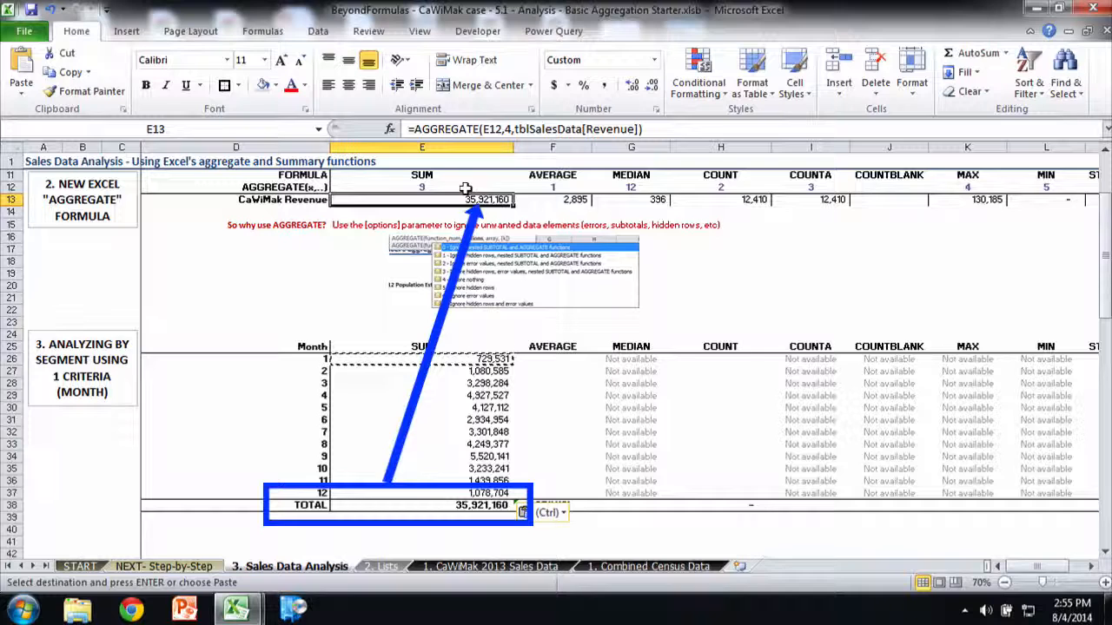
# Step: Enter =AVERAGEIF(tblSalesData[Month],D26,tblSalesData[Revenue]) under AVERAGE in F26 and copy it down through month 12
pyautogui.click(540, 352)
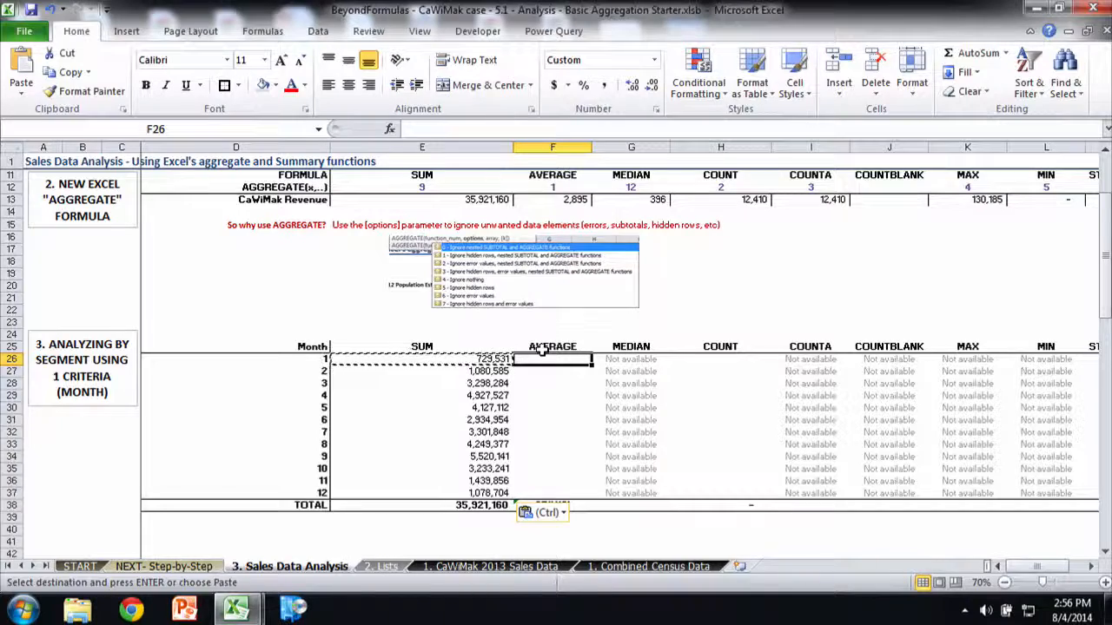
pyautogui.write('=aver')
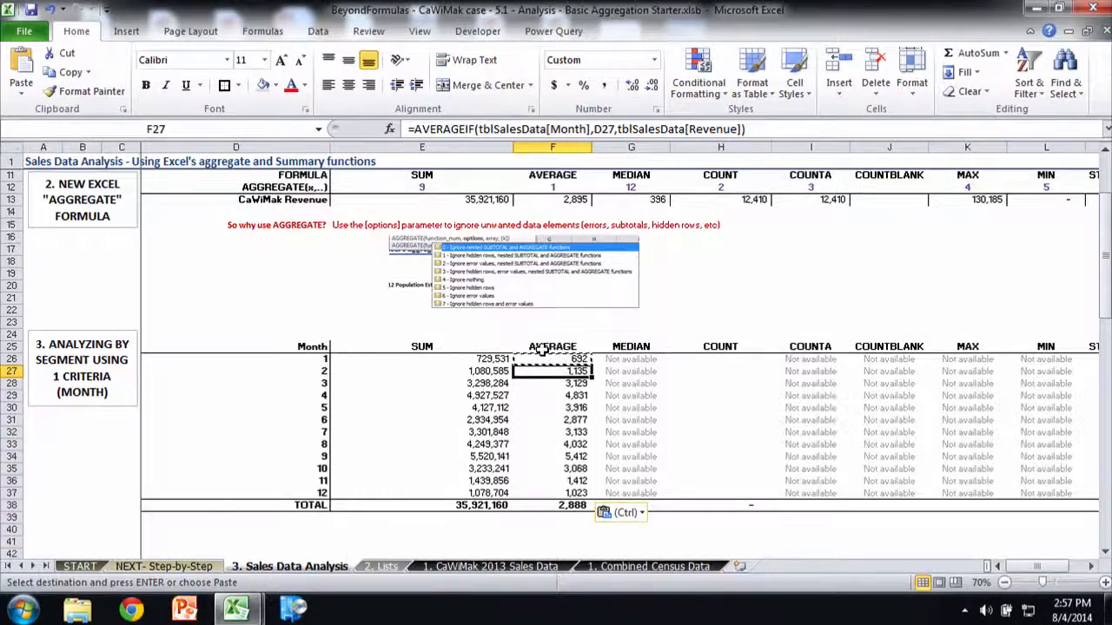
pyautogui.click(602, 368)
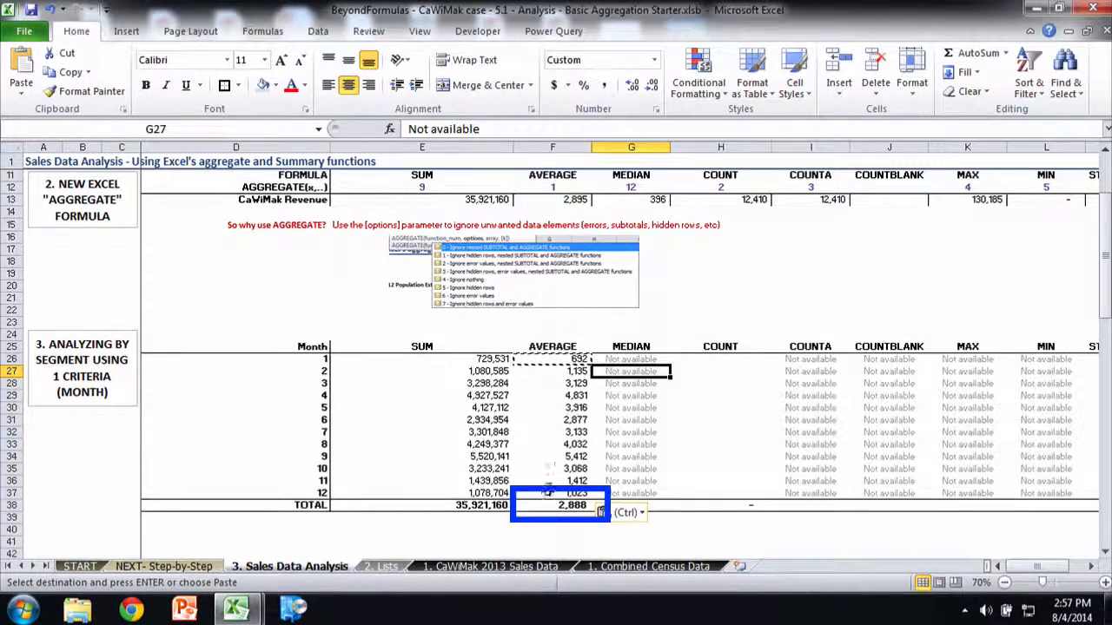
# Step: Compare the average of monthly averages in F38 with the overall CaWiMak Revenue average in F13
pyautogui.click(556, 504)
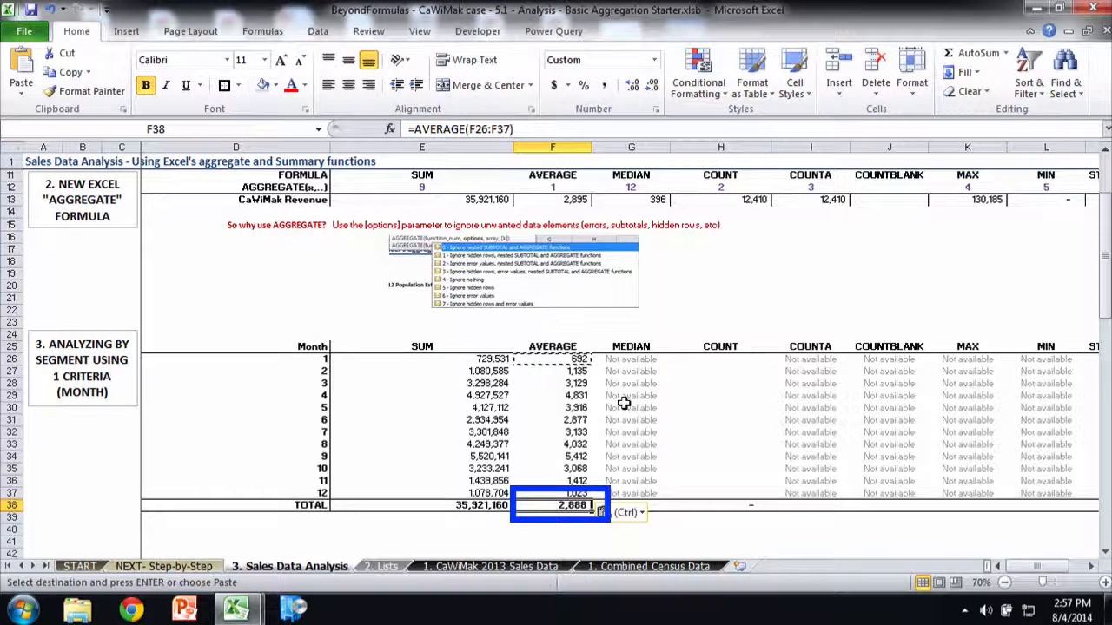
pyautogui.click(560, 199)
pyautogui.click(561, 186)
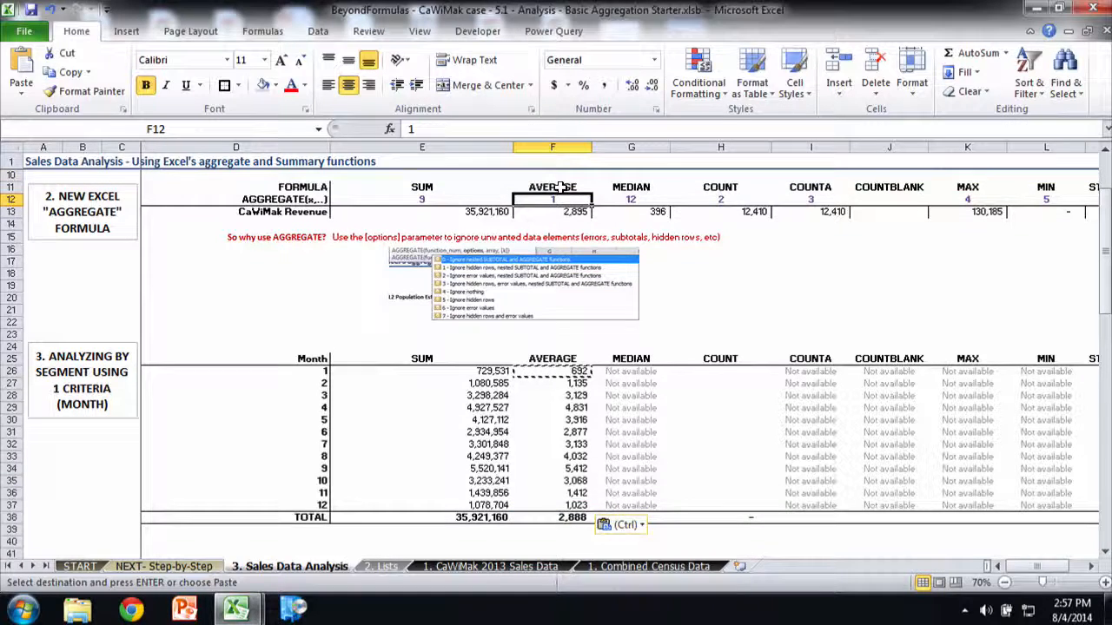
pyautogui.click(615, 218)
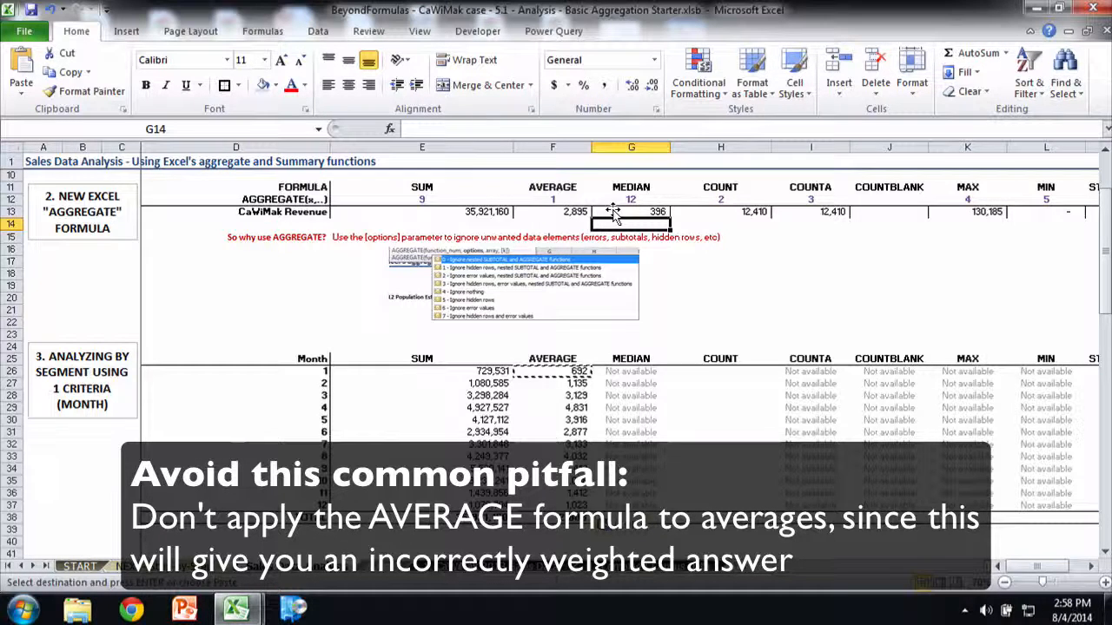
# Step: Enter a COUNTIF formula for month 1 under COUNT in H26 and copy it down through month 12
pyautogui.press('Left')
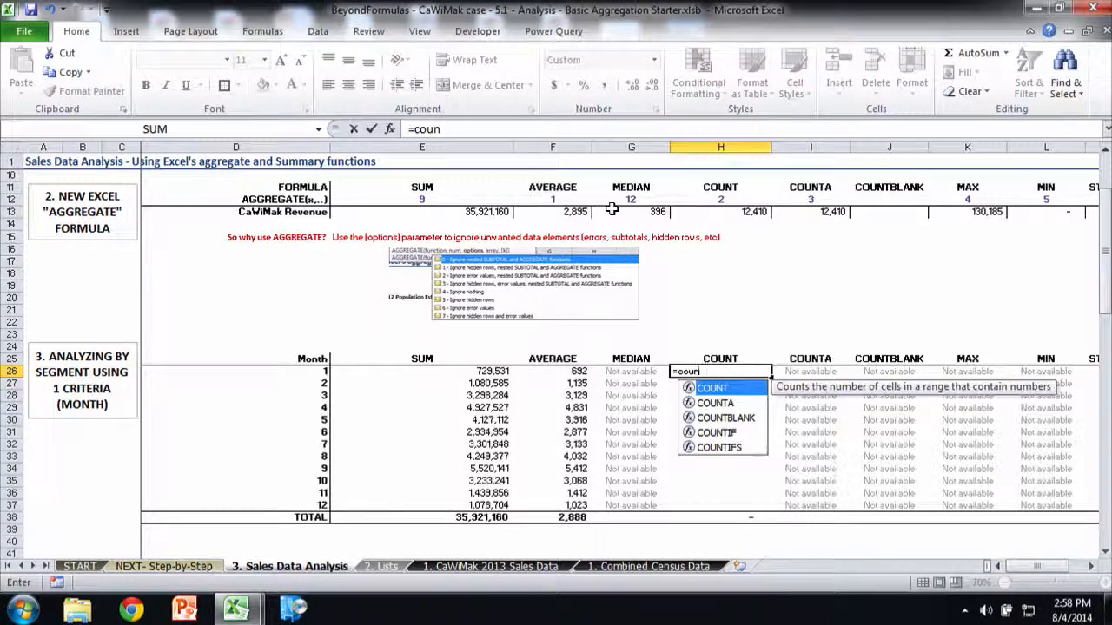
pyautogui.press('Down')
pyautogui.press('Down')
pyautogui.press('Down')
pyautogui.press('Tab')
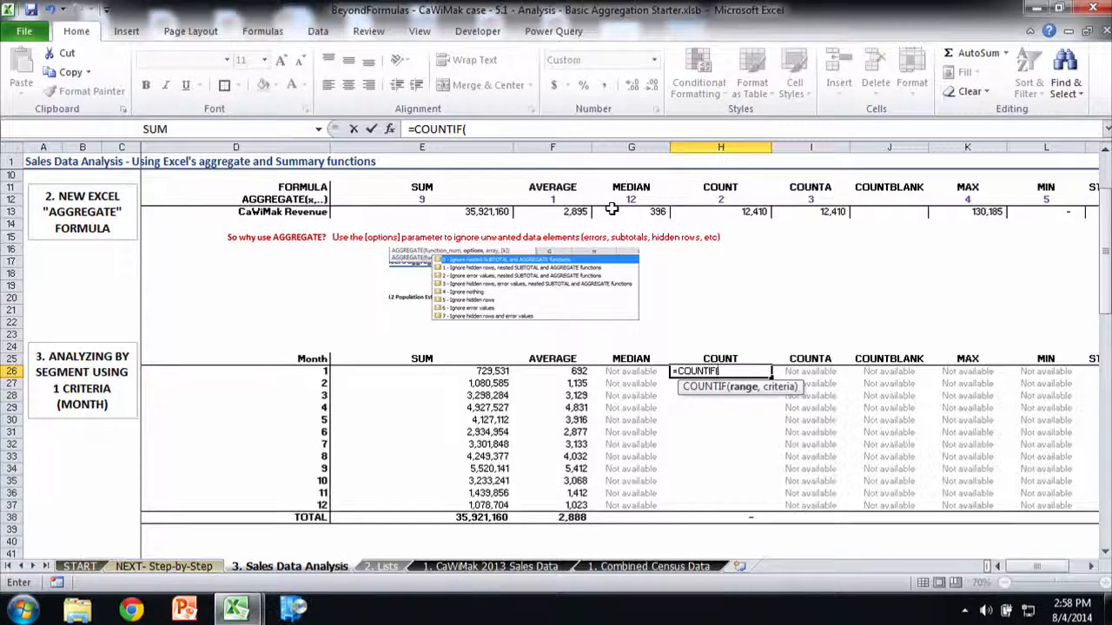
pyautogui.write('Sa')
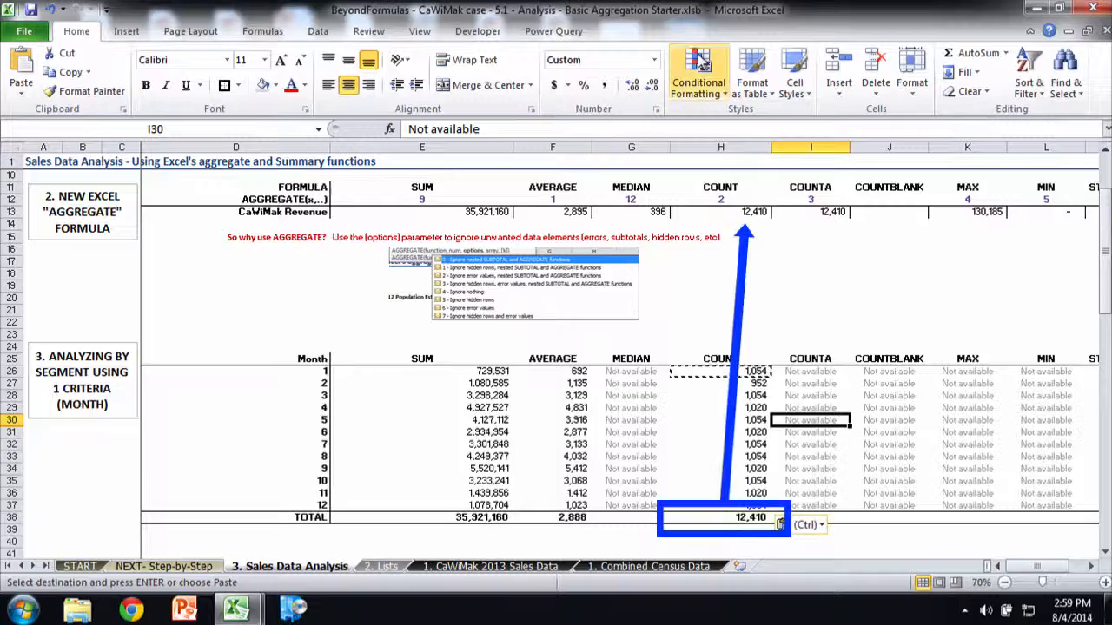
pyautogui.click(728, 202)
# Step: Start a SUMIFS formula for month 1 in E46 of the month and area section, with tblSalesData[Revenue] as the sum range
pyautogui.scroll(-9, 346, 276)
pyautogui.click(346, 277)
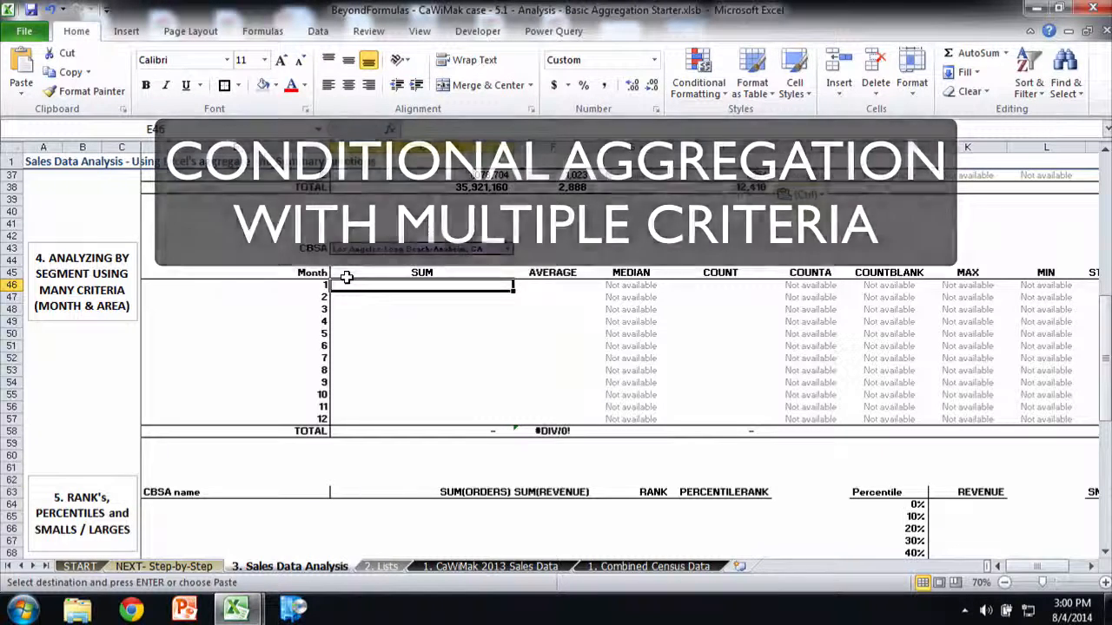
pyautogui.write('=sumi')
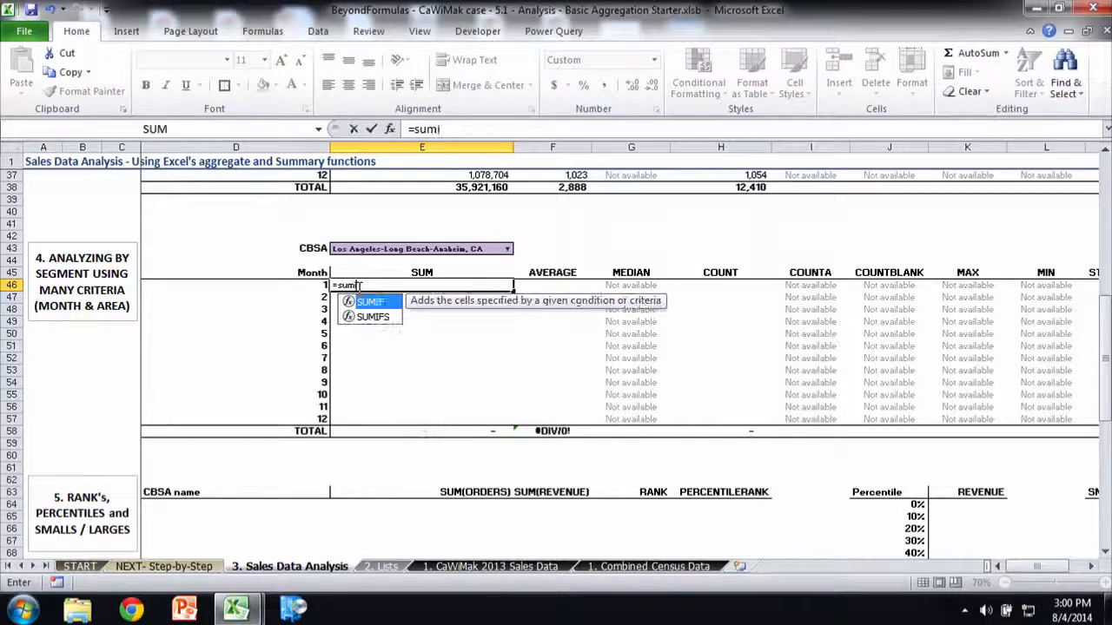
pyautogui.press('Down')
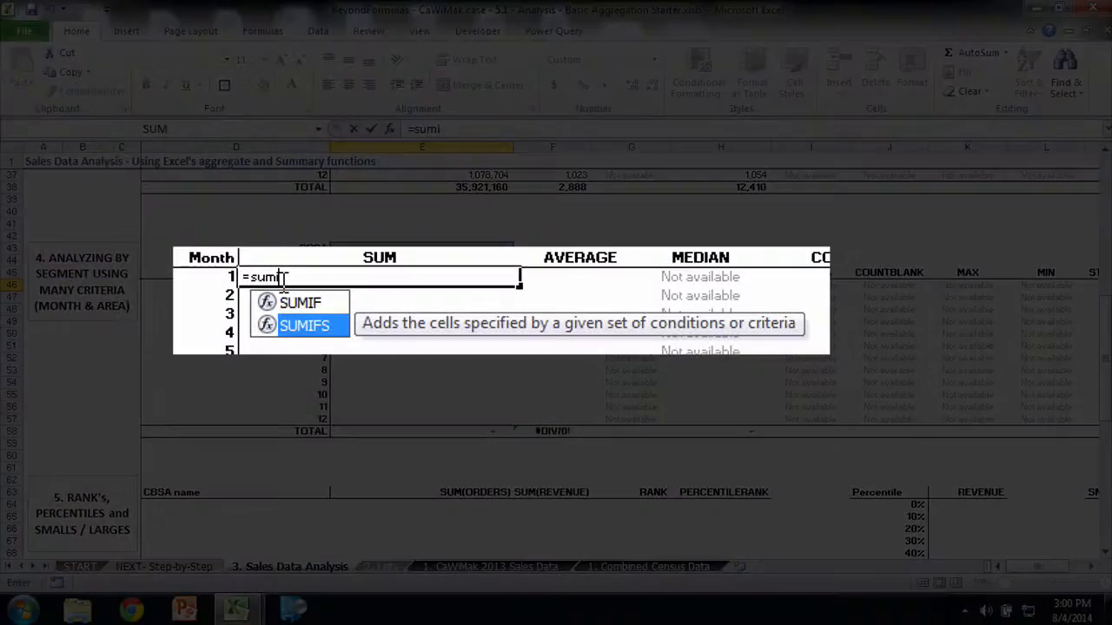
pyautogui.press('Tab')
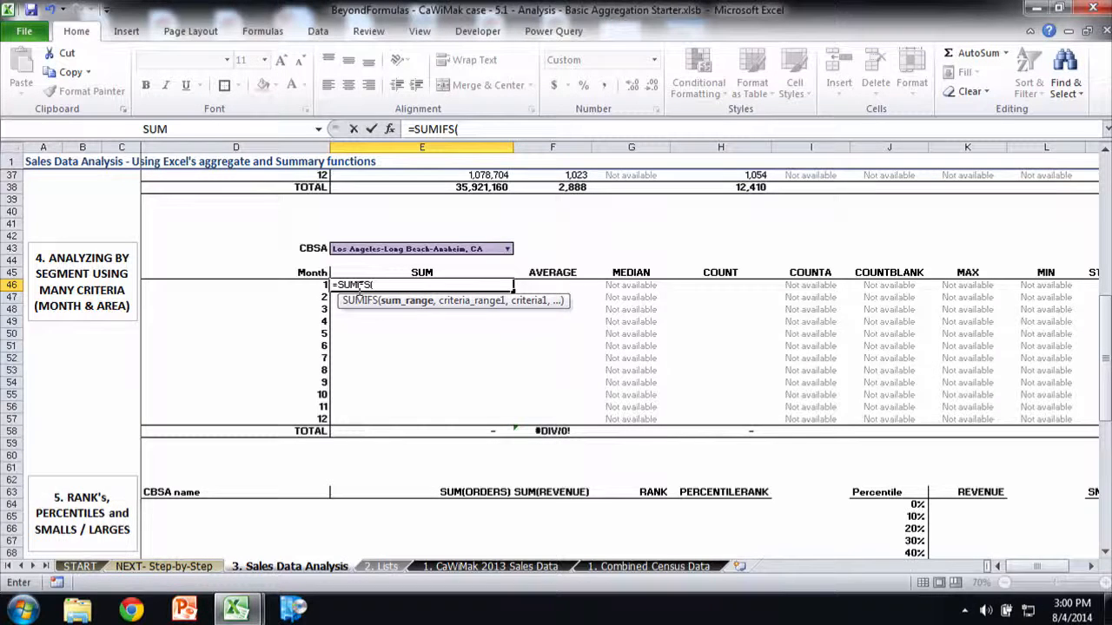
pyautogui.write('tblSalesData[Revenue]')
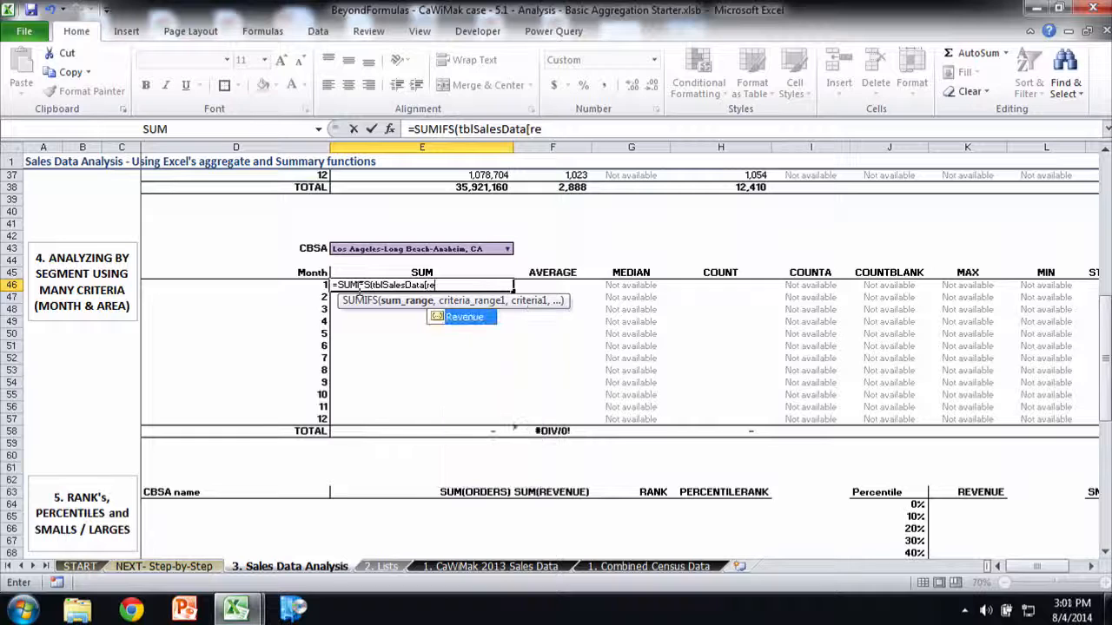
pyautogui.write(',')
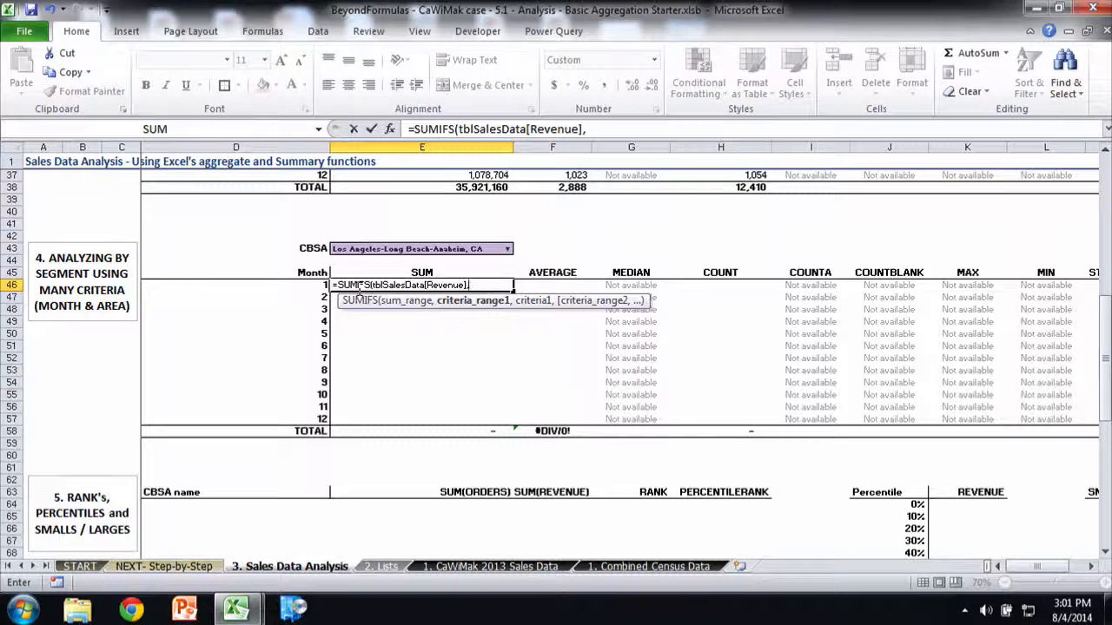
# Step: Add tblSalesData[Month] as the first criteria range of the E46 SUMIFS formula, with D46 as its criterion
pyautogui.write('tbl')
pyautogui.press('Down')
pyautogui.press('Down')
pyautogui.press('Tab')
pyautogui.write('[mon')
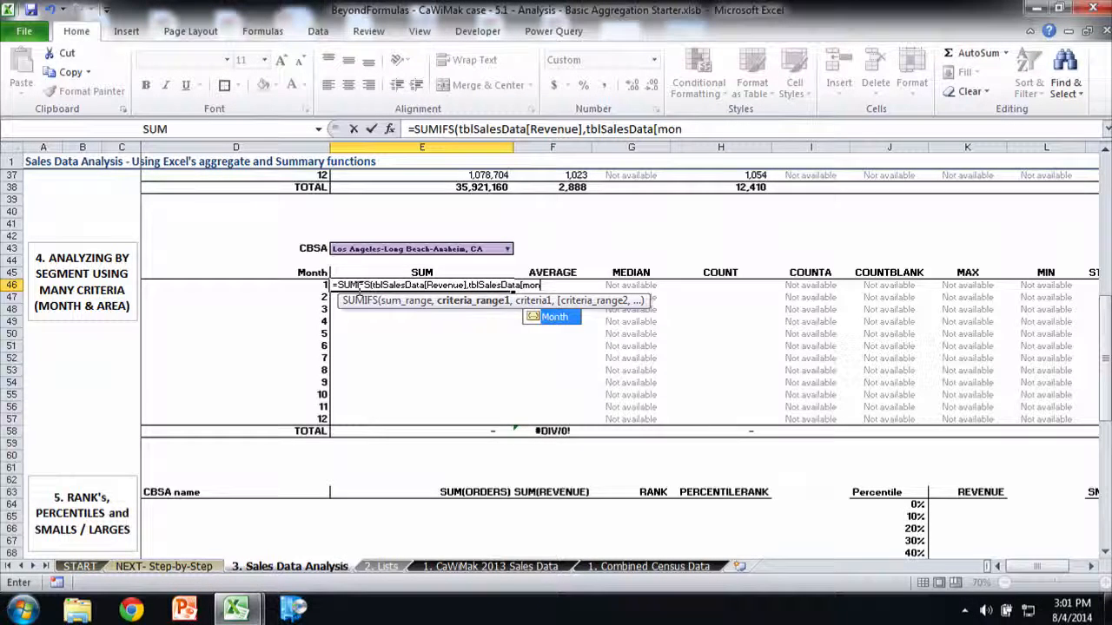
pyautogui.press('Tab')
pyautogui.write('],')
pyautogui.press('Left')
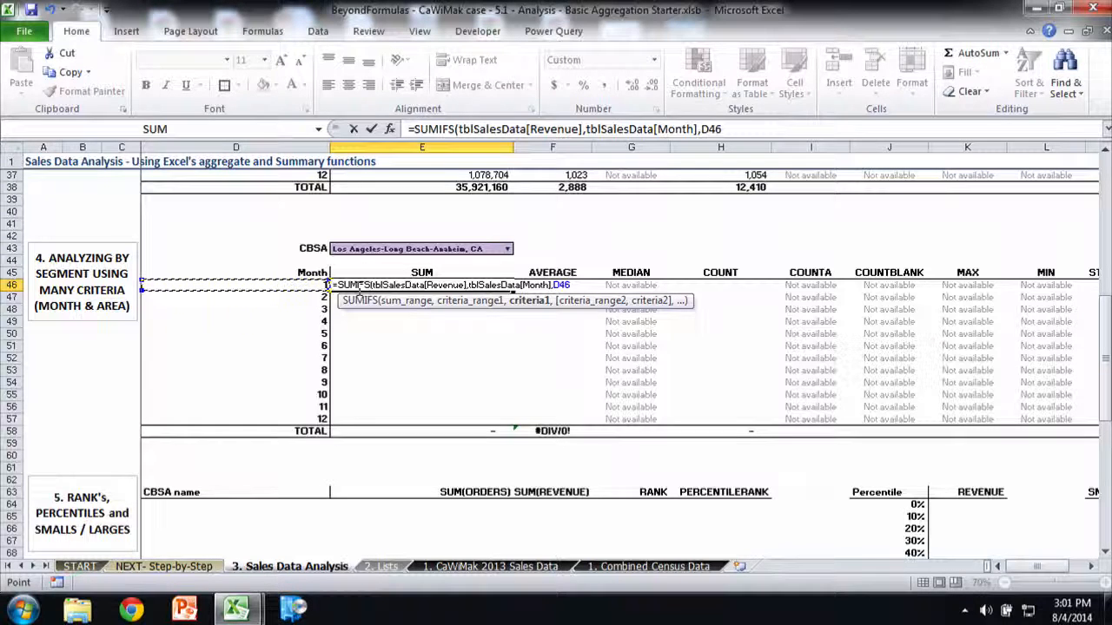
# Step: Add tblSalesData[CBSA] as the second criteria range of the E46 SUMIFS formula
pyautogui.write(',')
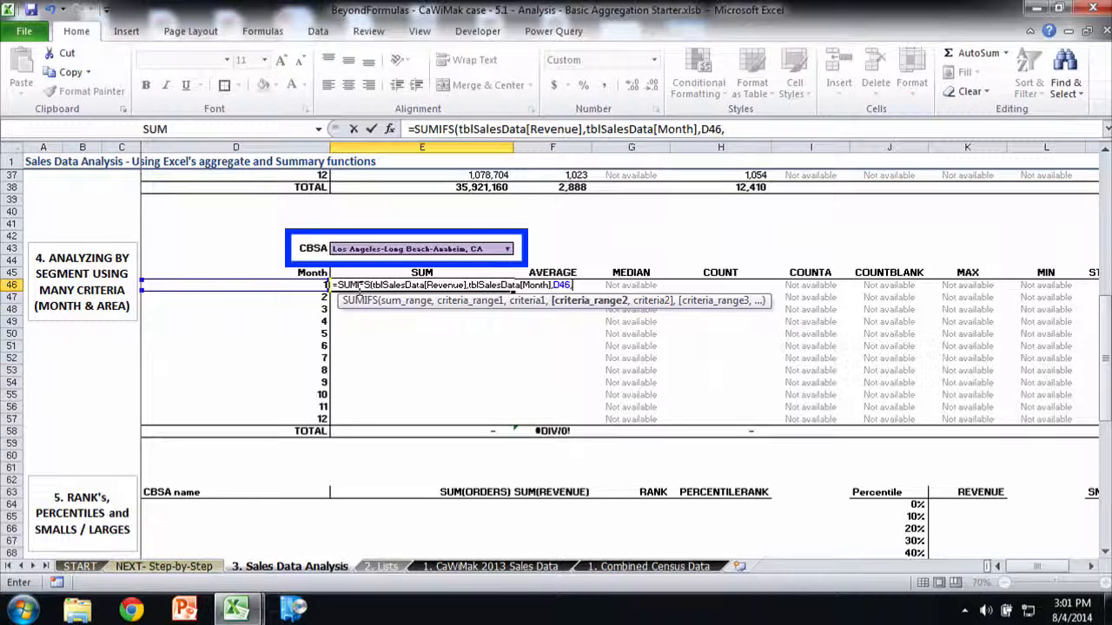
pyautogui.write('tbl')
pyautogui.press('Down')
pyautogui.press('Tab')
pyautogui.write('[')
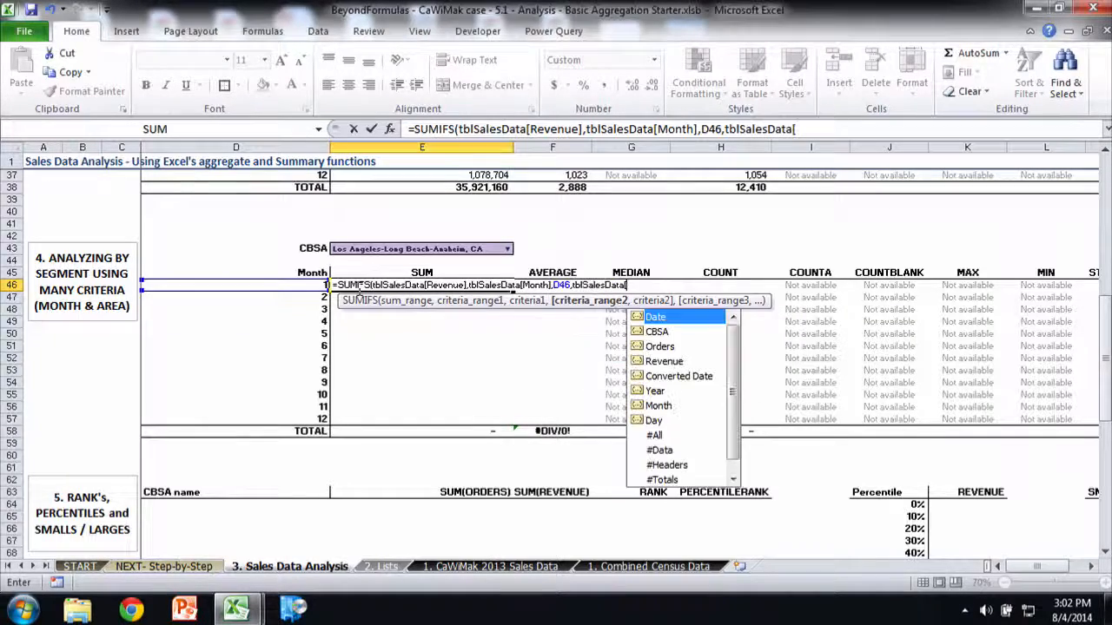
pyautogui.press('Down')
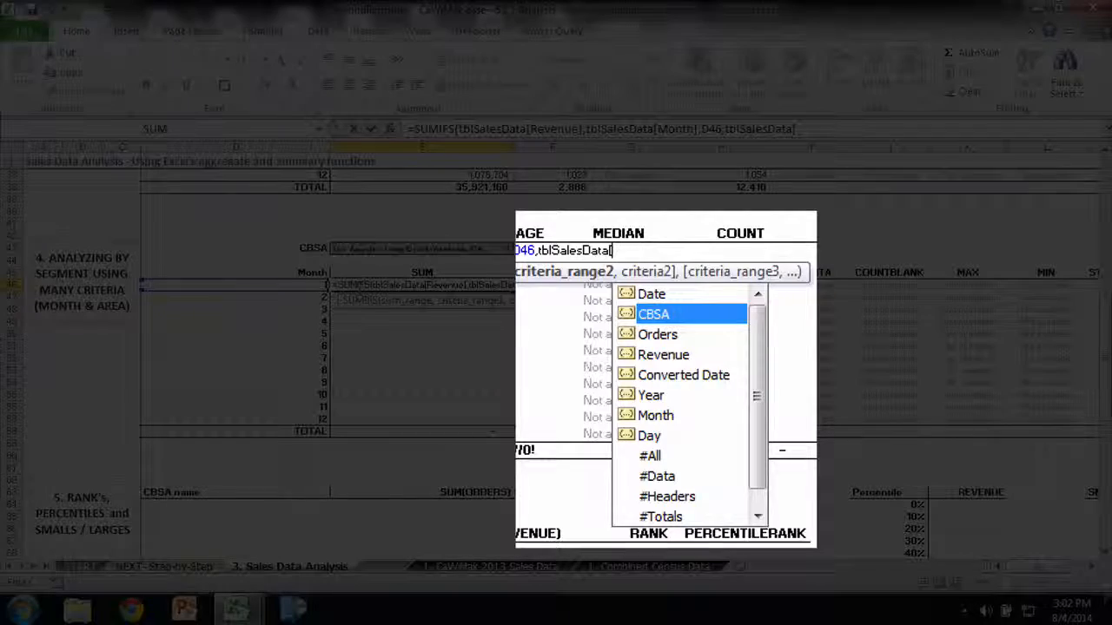
pyautogui.press('Tab')
pyautogui.write('],')
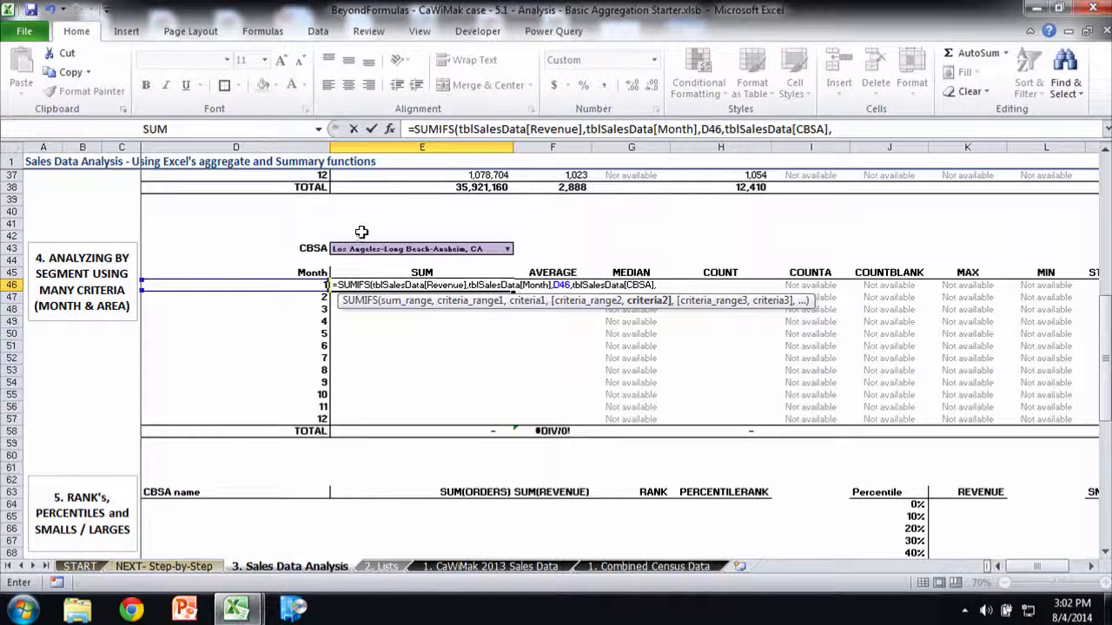
# Step: Complete the E46 SUMIFS formula with the CBSA selection cell as the second criterion, using the absolute reference $E$43
pyautogui.click(358, 246)
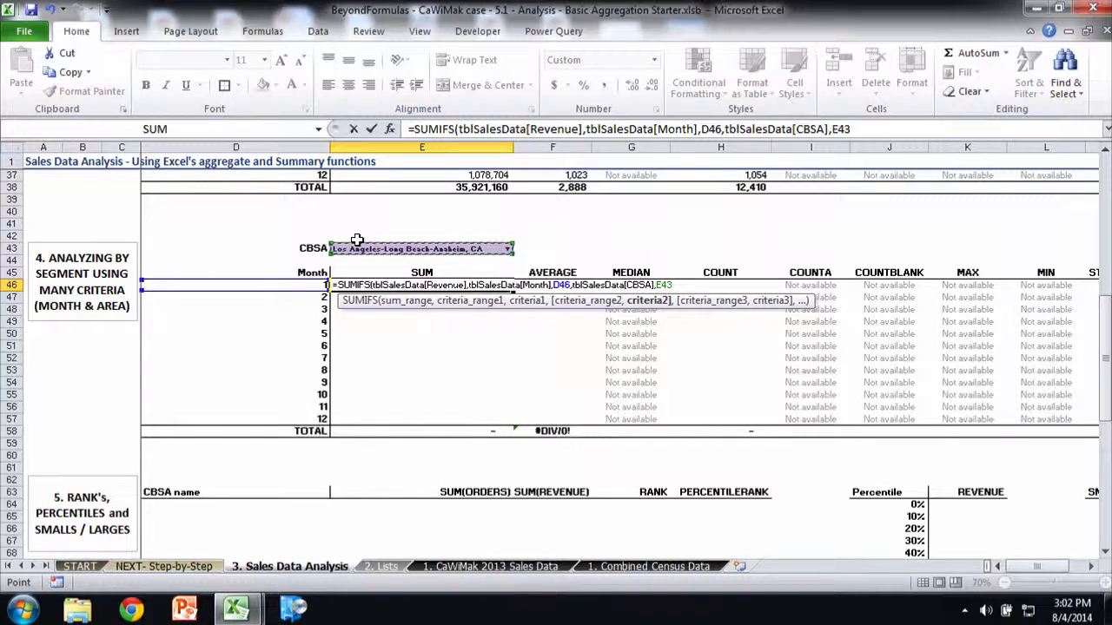
pyautogui.press('F4')
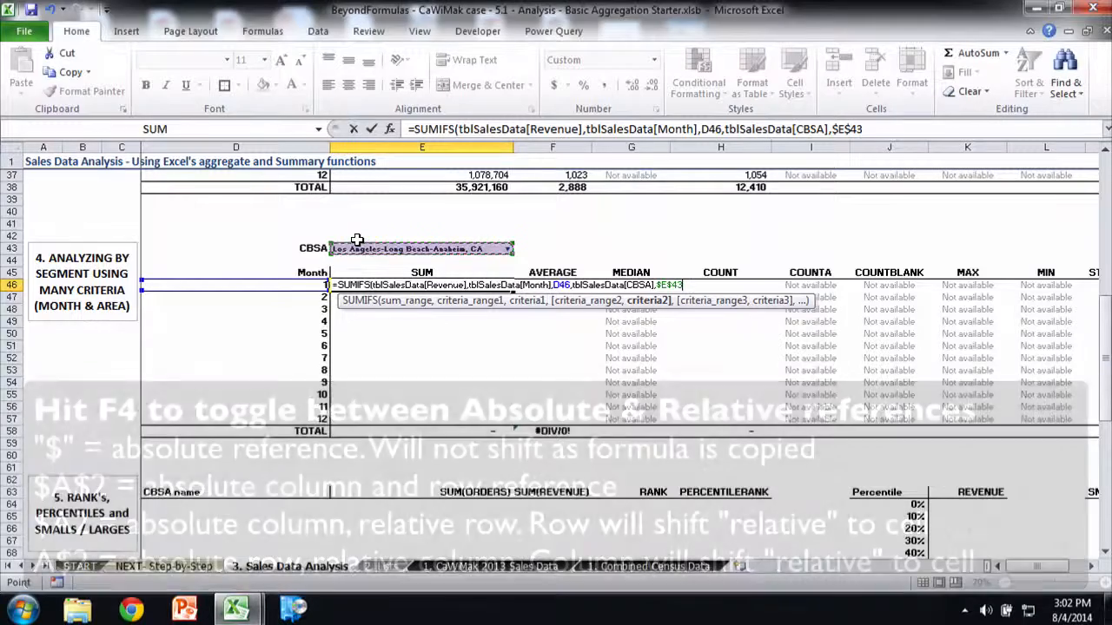
pyautogui.write(')')
pyautogui.press('Return')
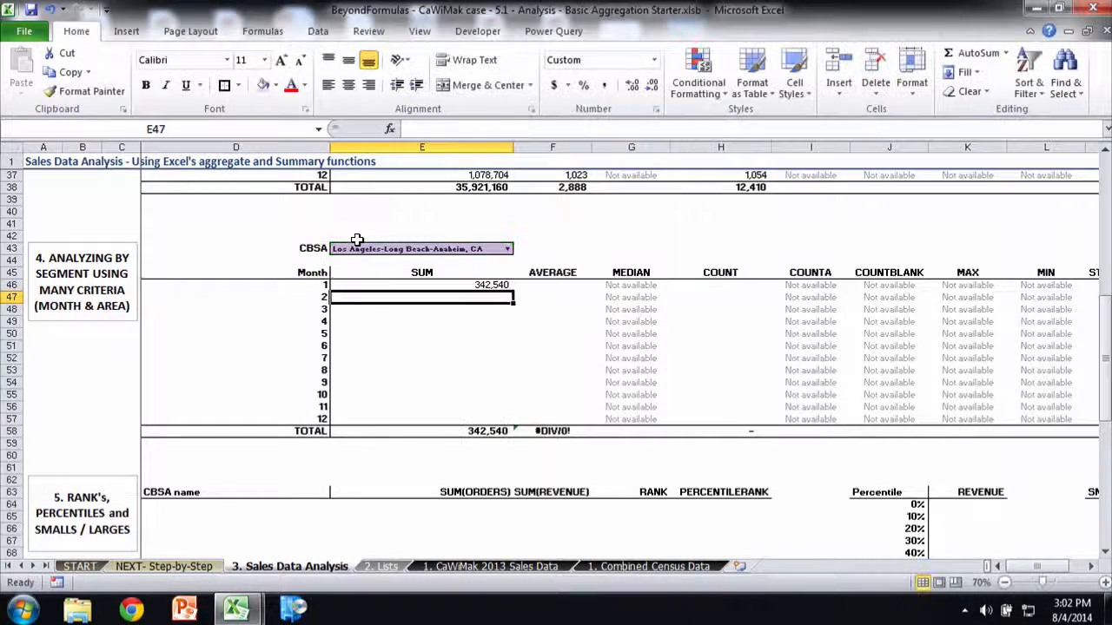
# Step: Copy the month 1 SUMIFS formula from E46 down through month 12 in E57
pyautogui.press('Up')
pyautogui.hotkey('ctrl', 'c')
pyautogui.hotkey('shift', 'Down')
pyautogui.hotkey('shift', 'Down')
pyautogui.hotkey('shift', 'Down')
pyautogui.hotkey('shift', 'Down')
pyautogui.hotkey('shift', 'Down')
pyautogui.hotkey('shift', 'Down')
pyautogui.hotkey('shift', 'Down')
pyautogui.hotkey('shift', 'Down')
pyautogui.hotkey('shift', 'Down')
pyautogui.hotkey('shift', 'Down')
pyautogui.hotkey('shift', 'Down')
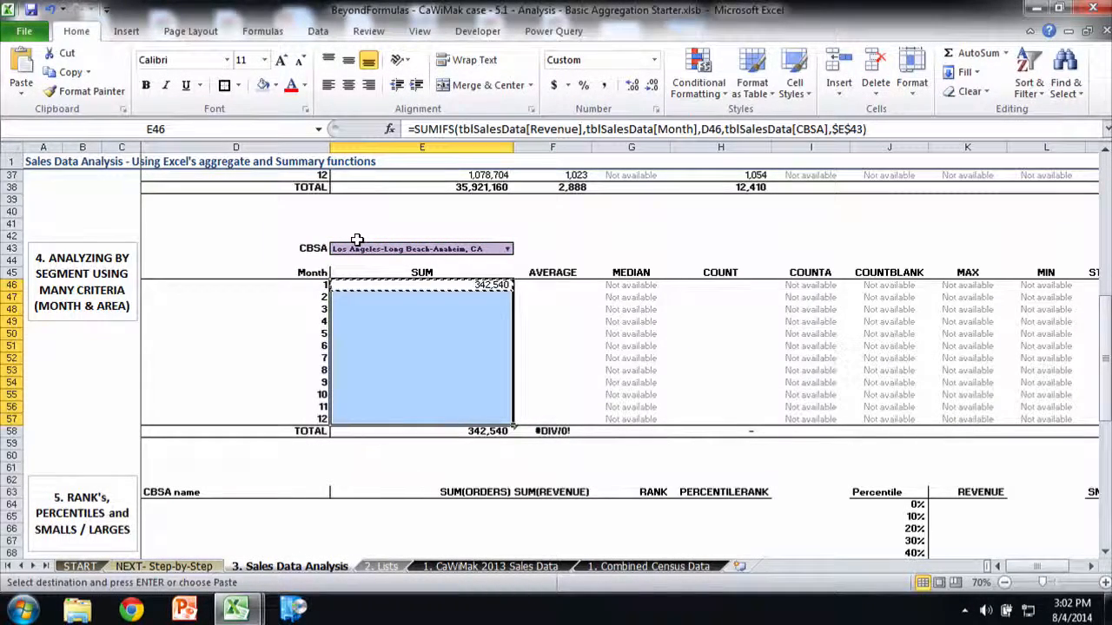
pyautogui.hotkey('ctrl', 'v')
pyautogui.press('Right')
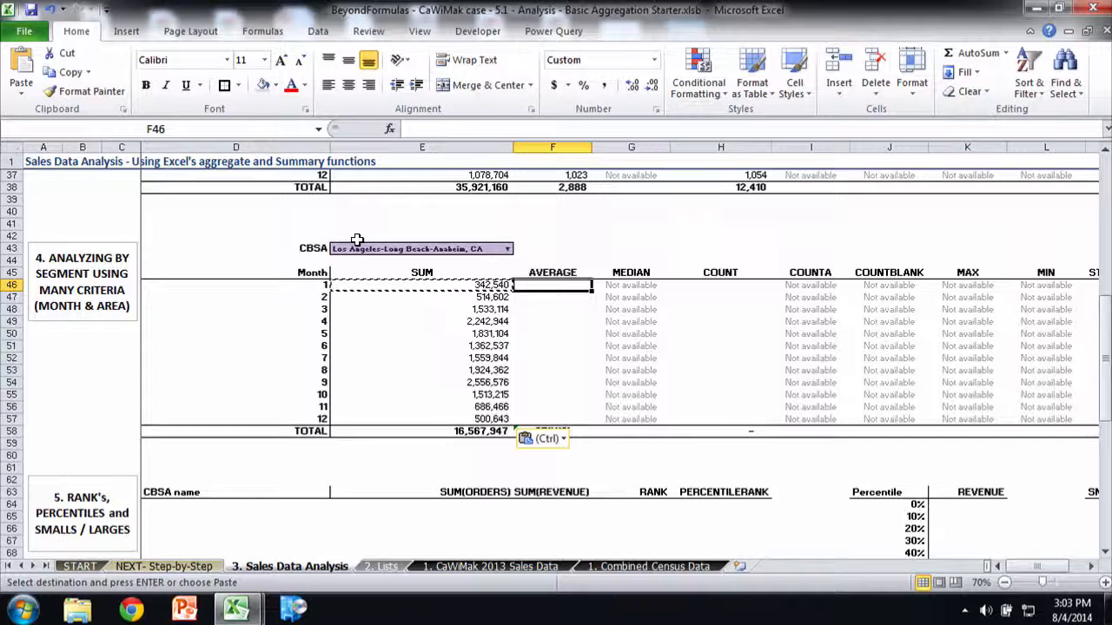
pyautogui.click(357, 244)
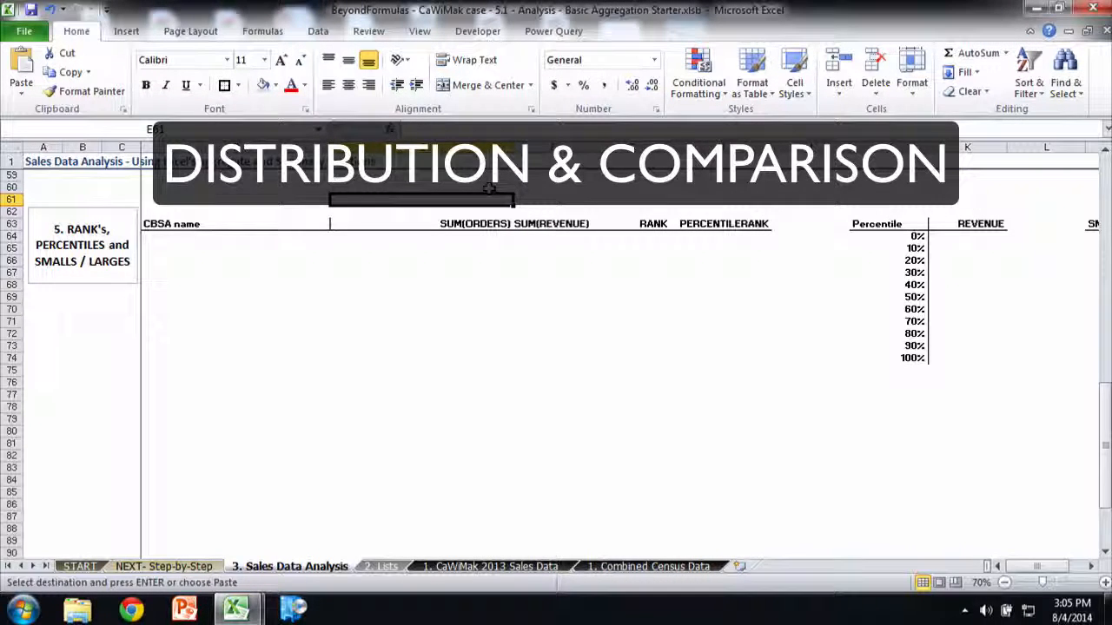
# Step: Copy all CBSA values from the CaWiMak 2013 Sales Data sheet into the CBSA name column of section 5, starting at D64
pyautogui.click(247, 232)
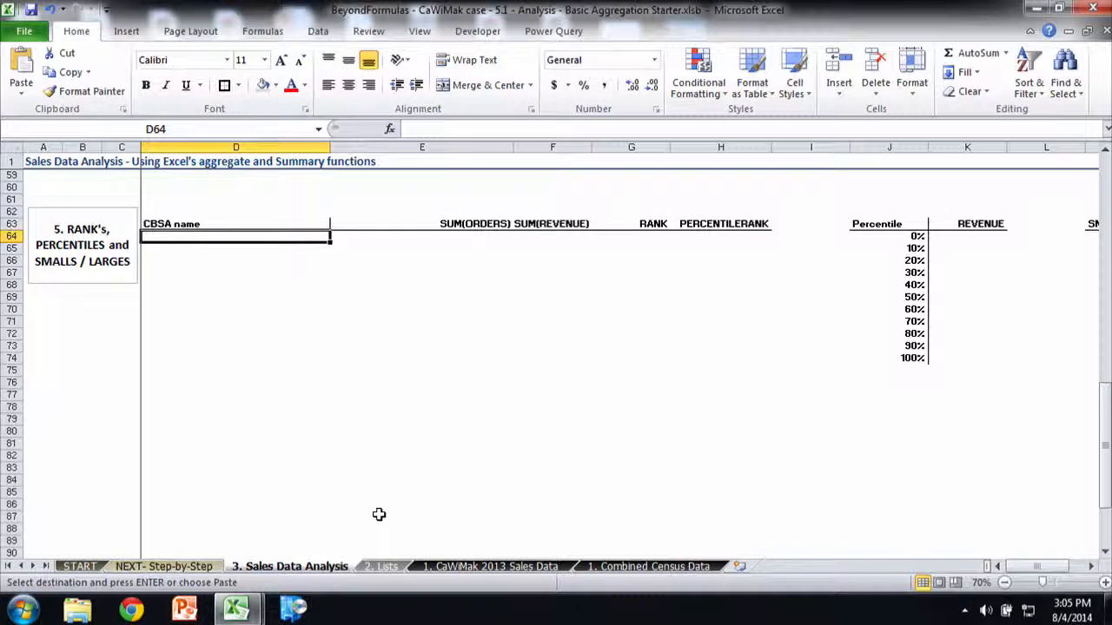
pyautogui.click(486, 566)
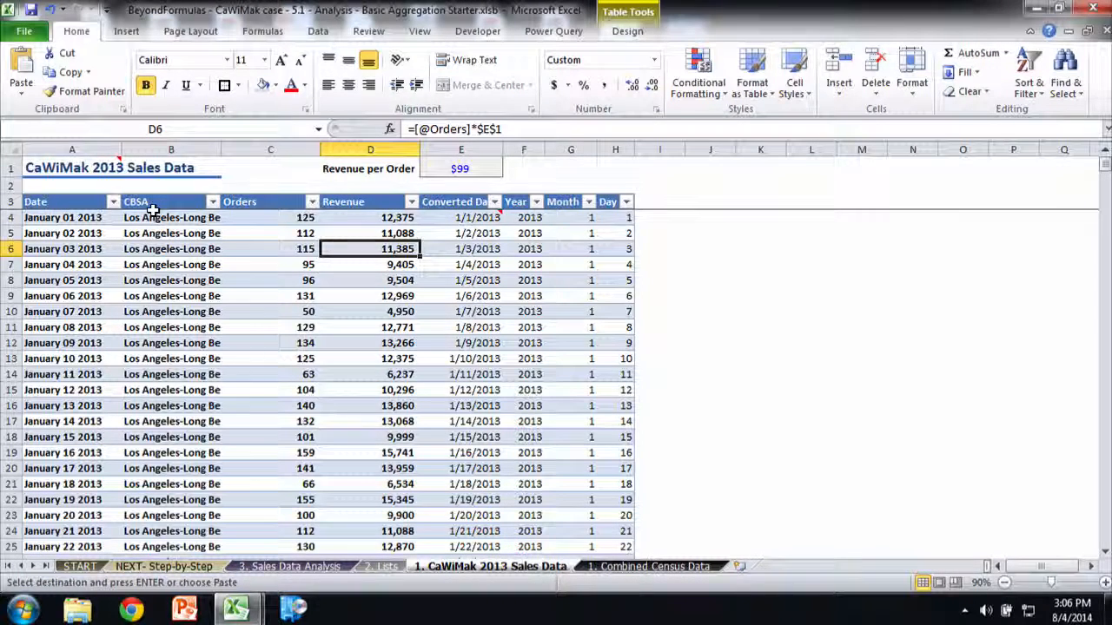
pyautogui.click(152, 212)
pyautogui.press('Up')
pyautogui.press('Down')
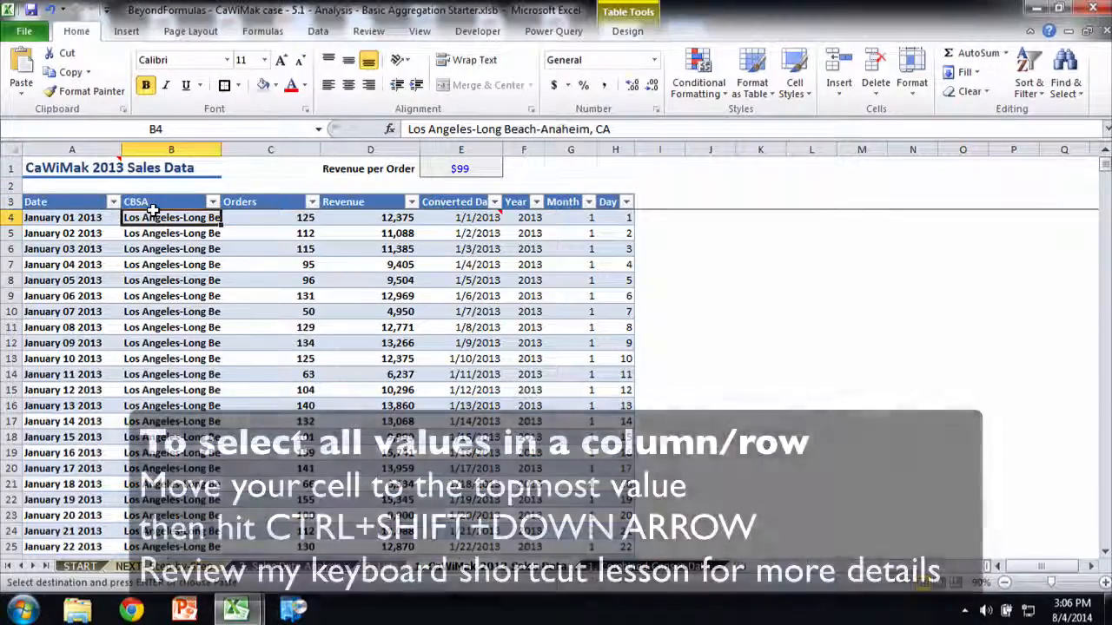
pyautogui.hotkey('ctrl', 'shift', 'Down')
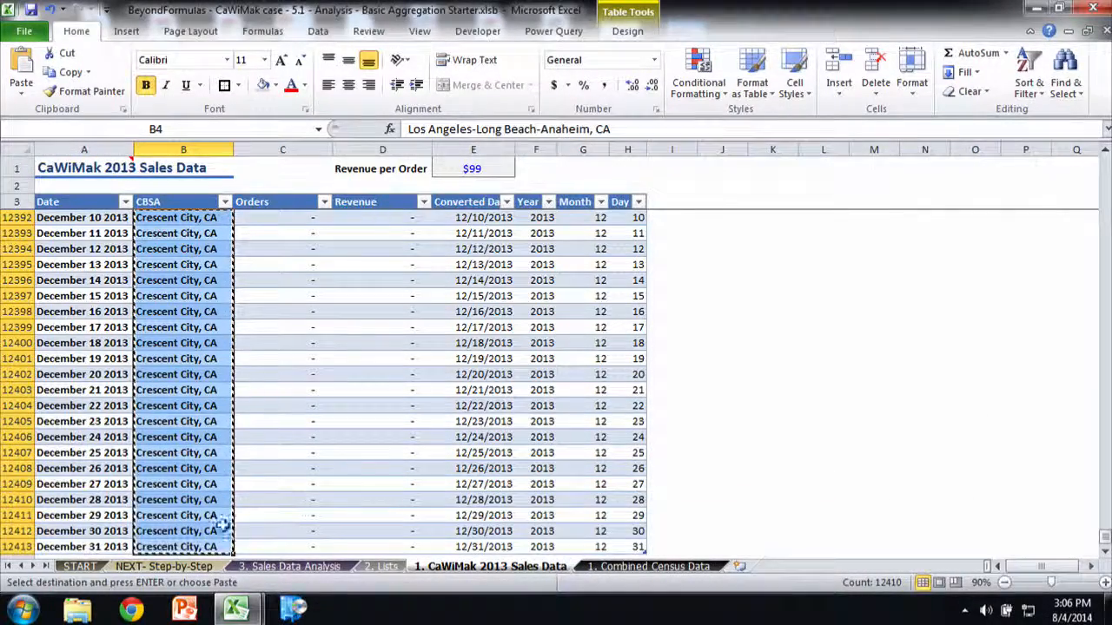
pyautogui.click(263, 565)
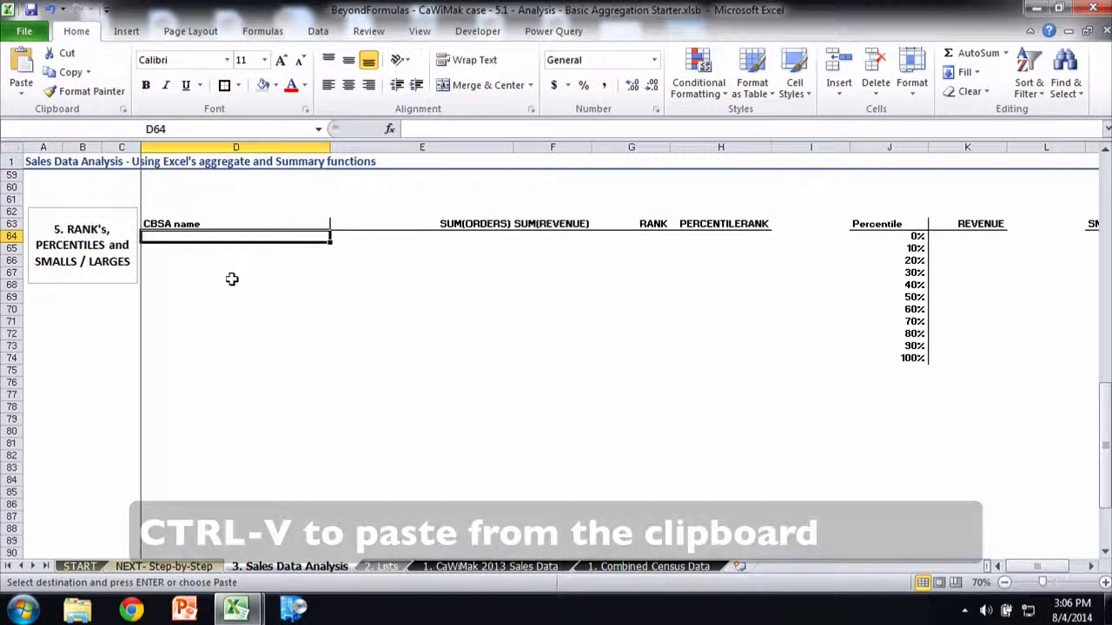
pyautogui.hotkey('ctrl', 'v')
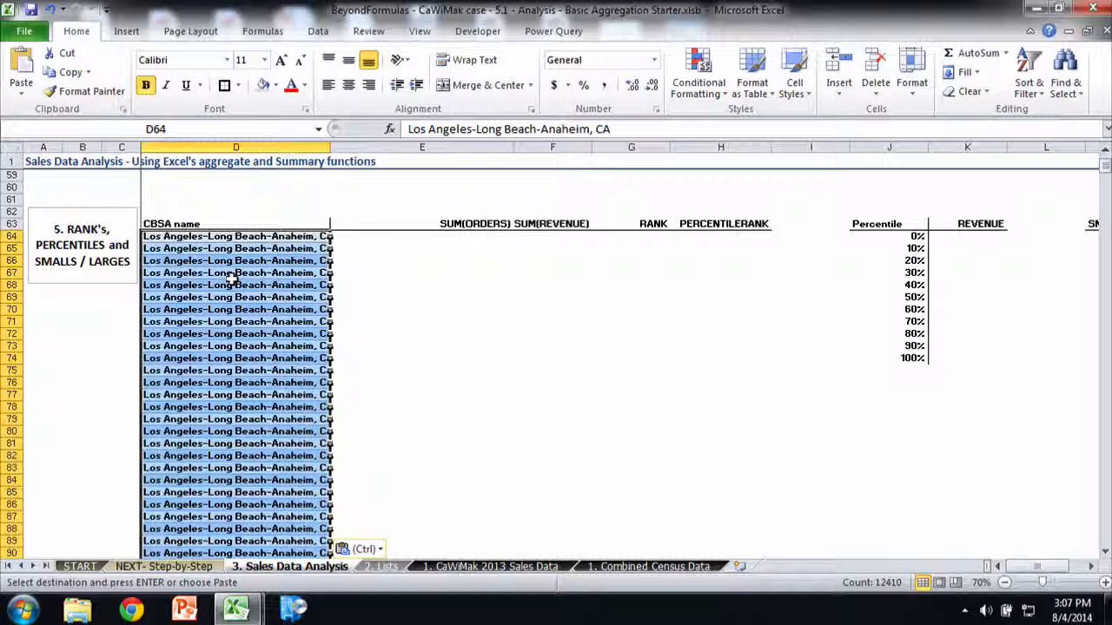
# Step: Remove duplicates from the pasted CBSA names, continuing with the current selection and treating Column D as having no headers
pyautogui.click(309, 31)
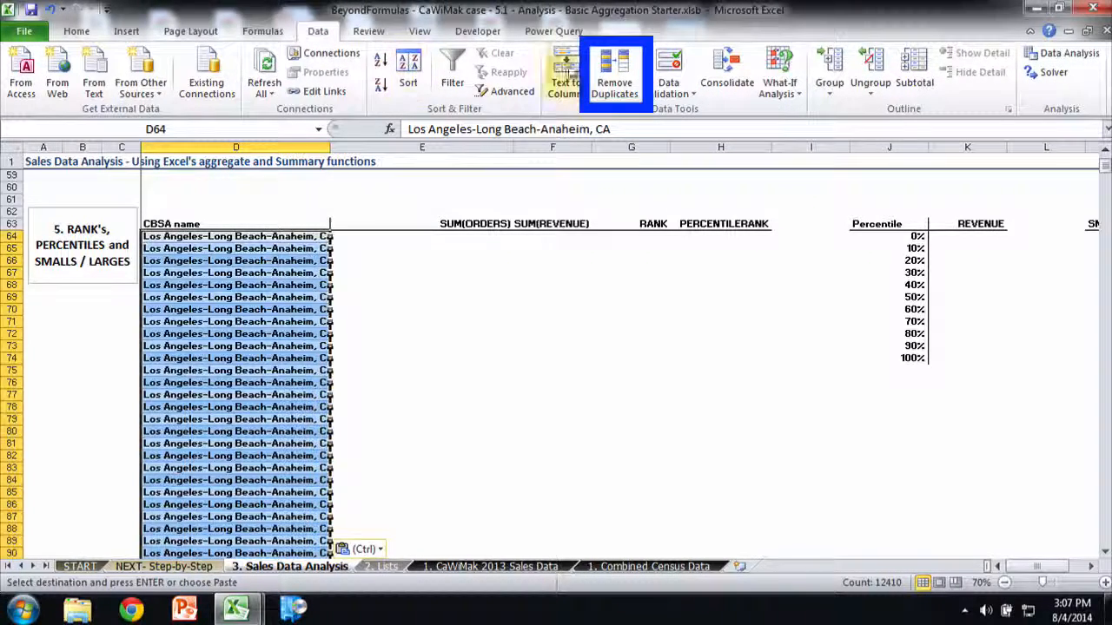
pyautogui.click(612, 56)
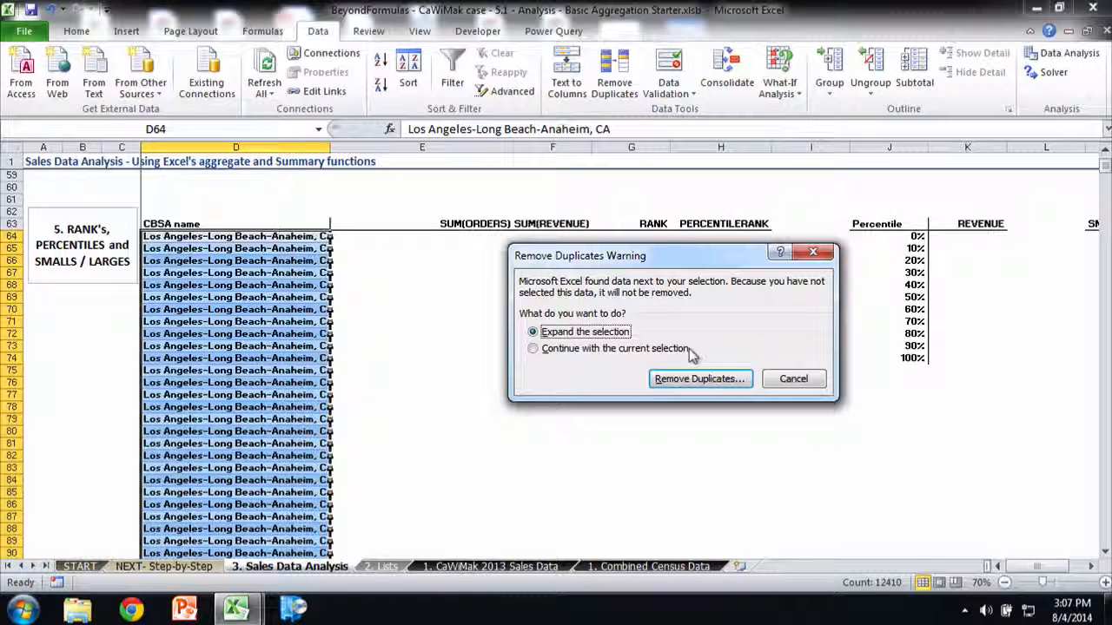
pyautogui.click(597, 347)
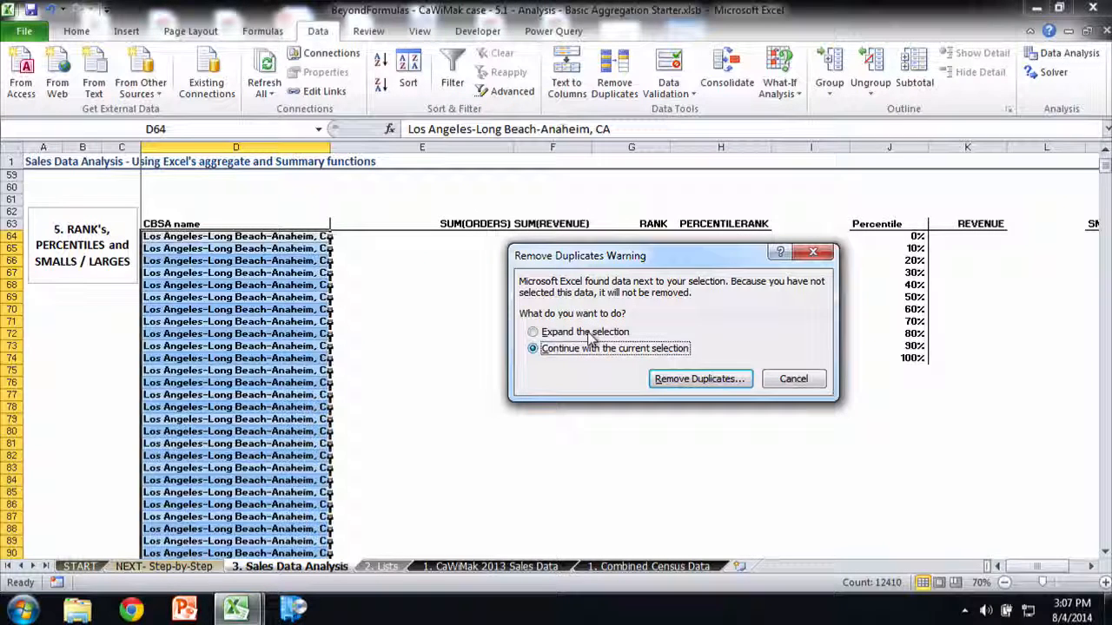
pyautogui.click(683, 374)
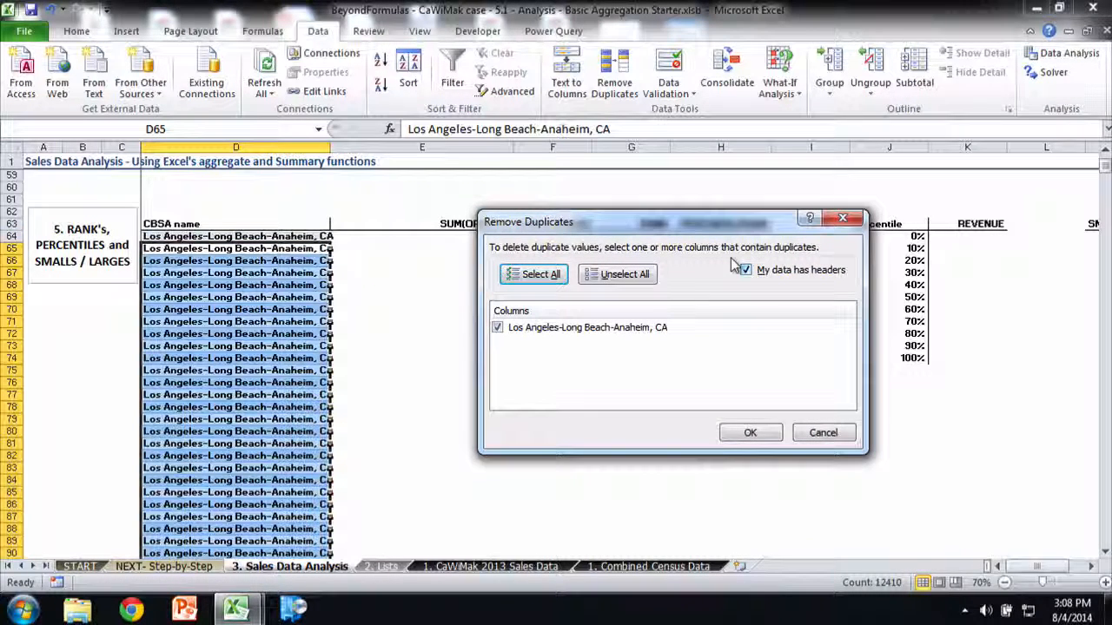
pyautogui.click(745, 270)
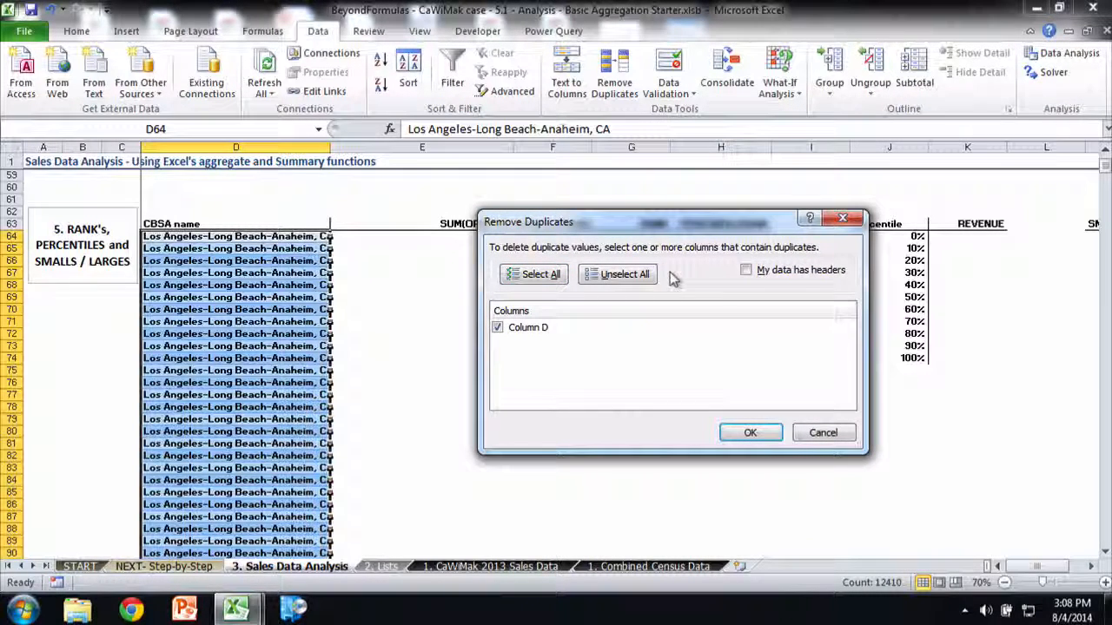
pyautogui.click(736, 427)
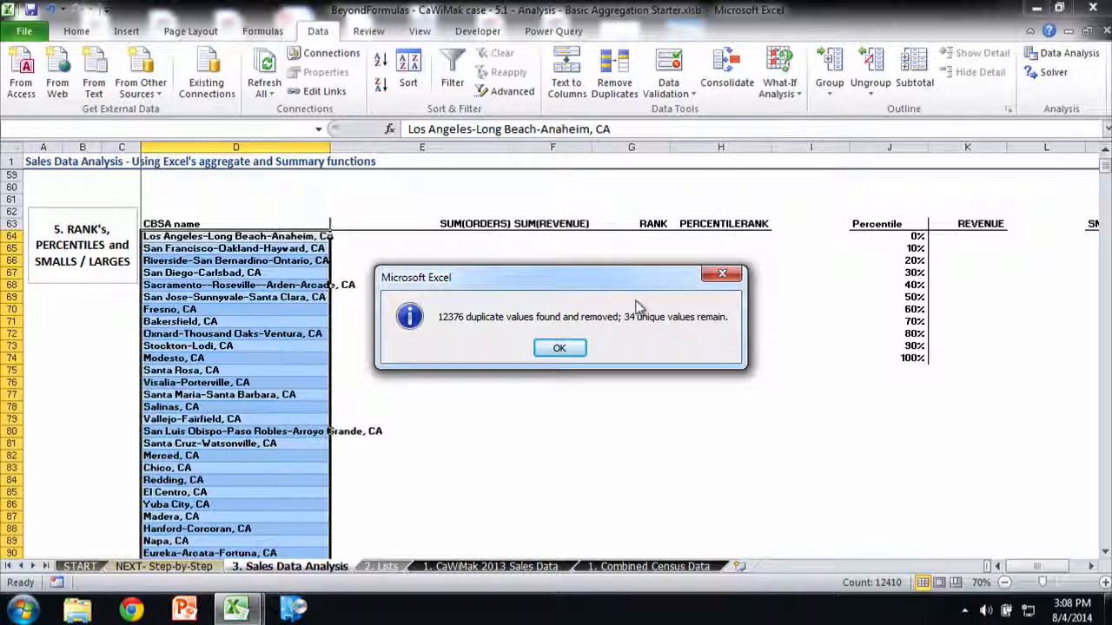
pyautogui.click(556, 347)
# Step: Start a SUMIF formula under SUM(ORDERS) in E64, with tblSalesData[CBSA] as the range
pyautogui.press('Right')
pyautogui.scroll(2, 218, 293)
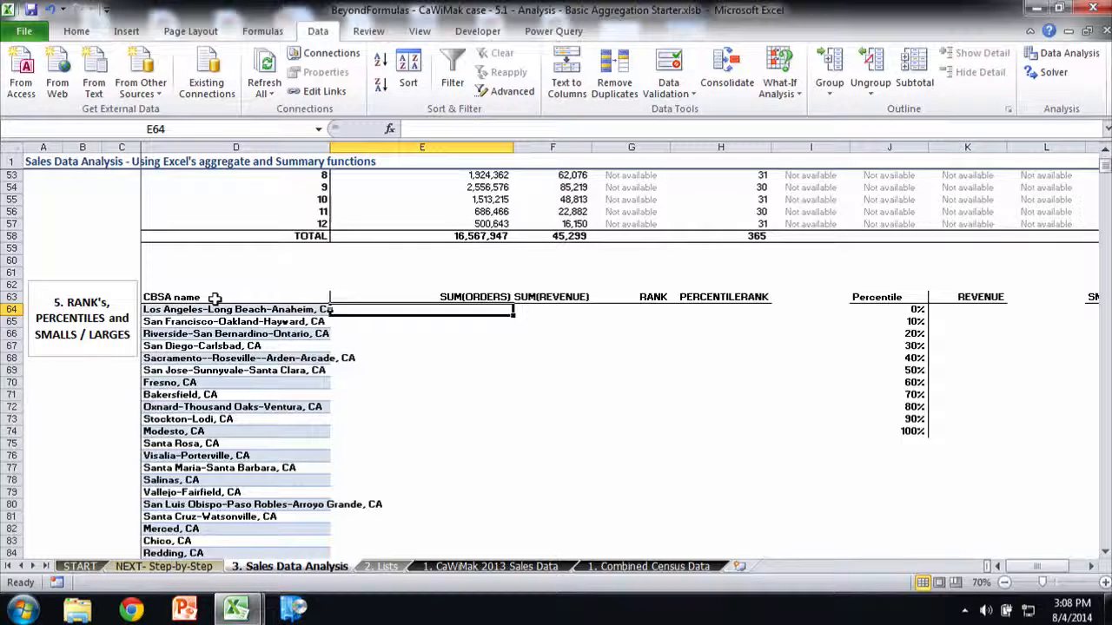
pyautogui.write('=sumif')
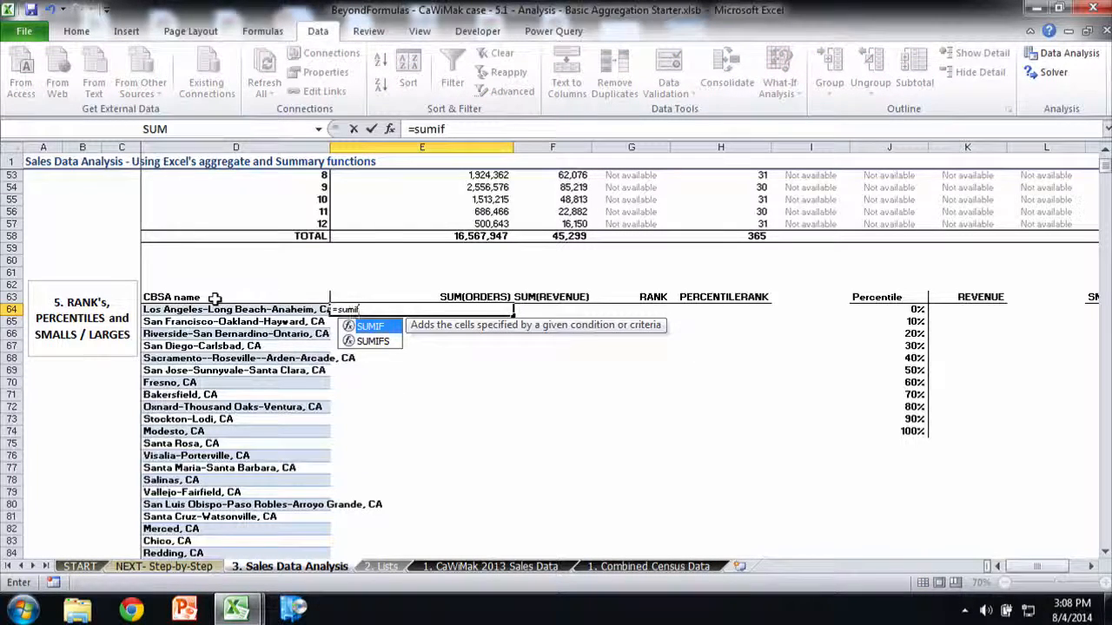
pyautogui.press('Tab')
pyautogui.write('tbl')
pyautogui.press('Down')
pyautogui.press('Down')
pyautogui.press('Tab')
pyautogui.write('[')
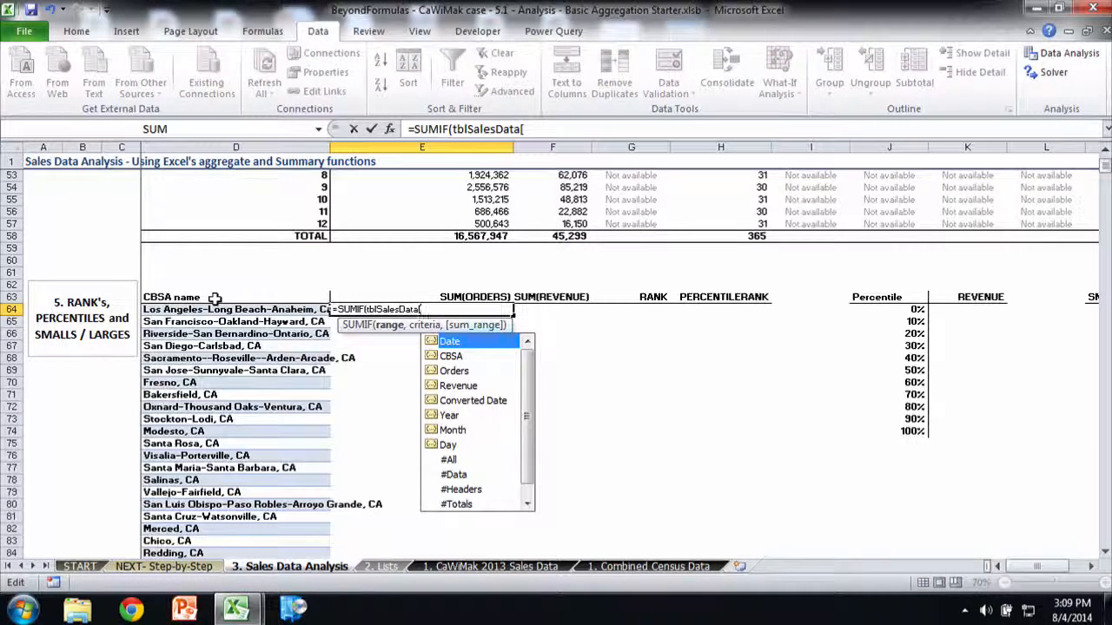
pyautogui.write('c')
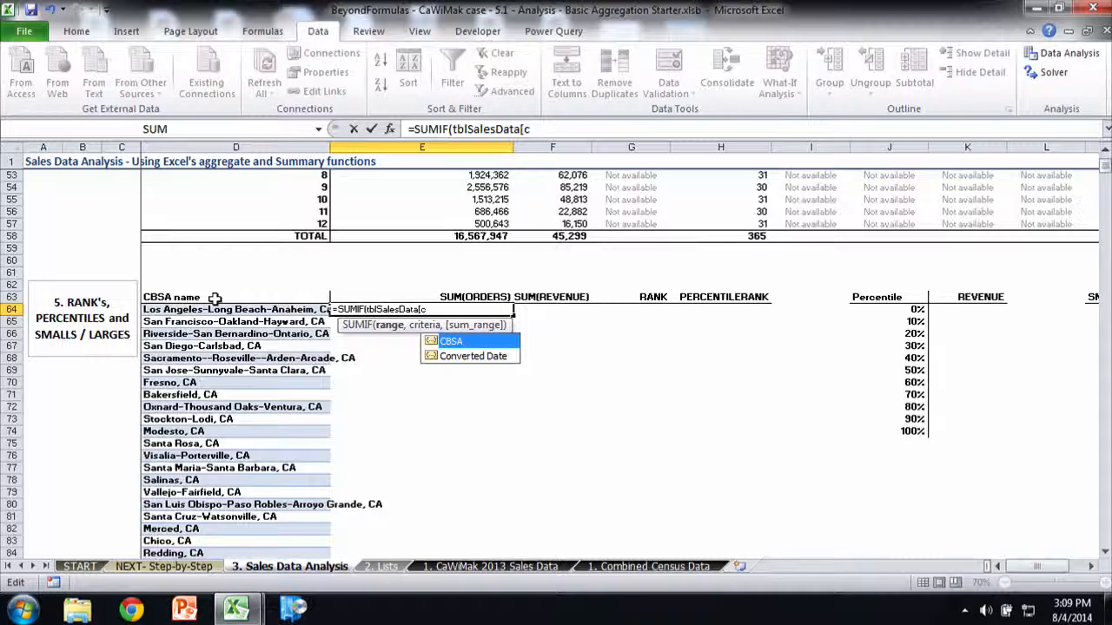
pyautogui.press('Tab')
pyautogui.write('],')
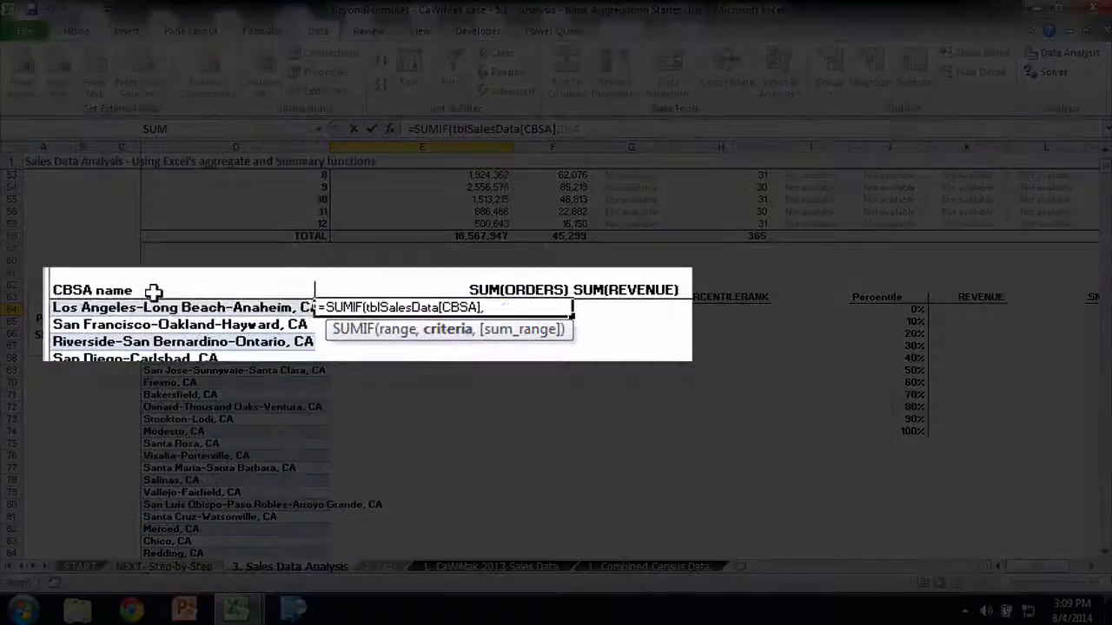
# Step: Complete the E64 SUMIF formula with D64 as the criterion and tblSalesData[Orders] as the sum range
pyautogui.click(215, 306)
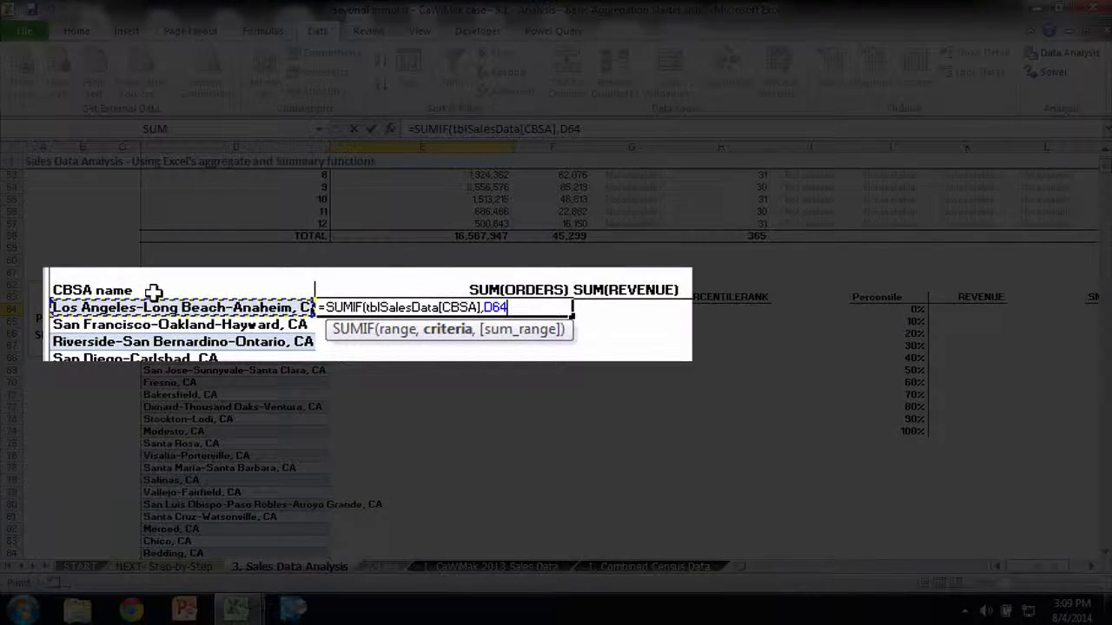
pyautogui.write(',tbl')
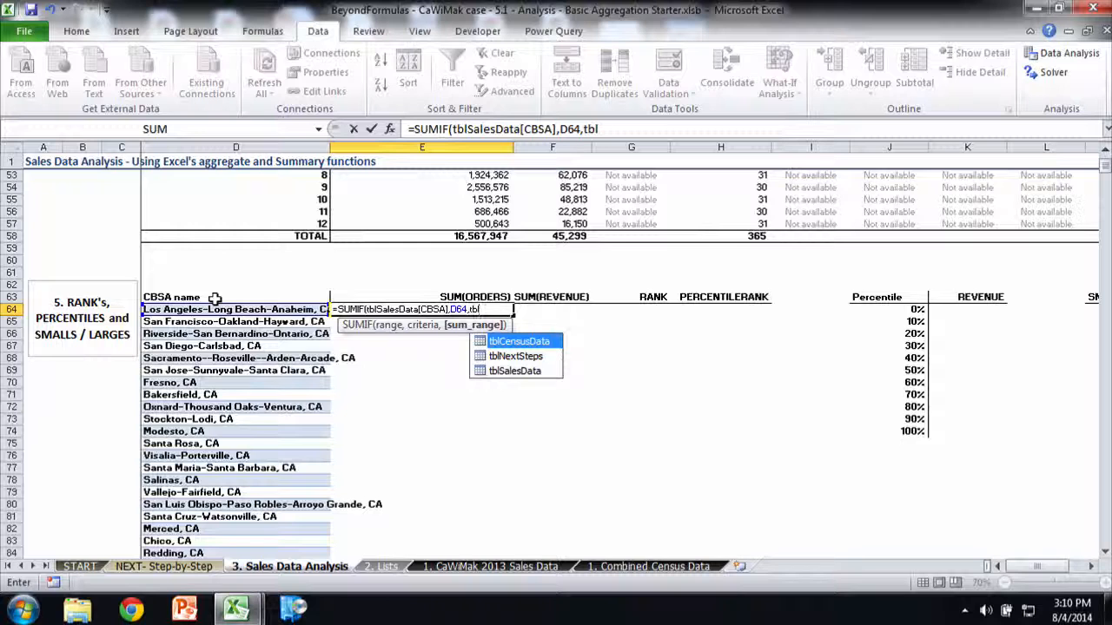
pyautogui.press('Down')
pyautogui.press('Down')
pyautogui.press('Tab')
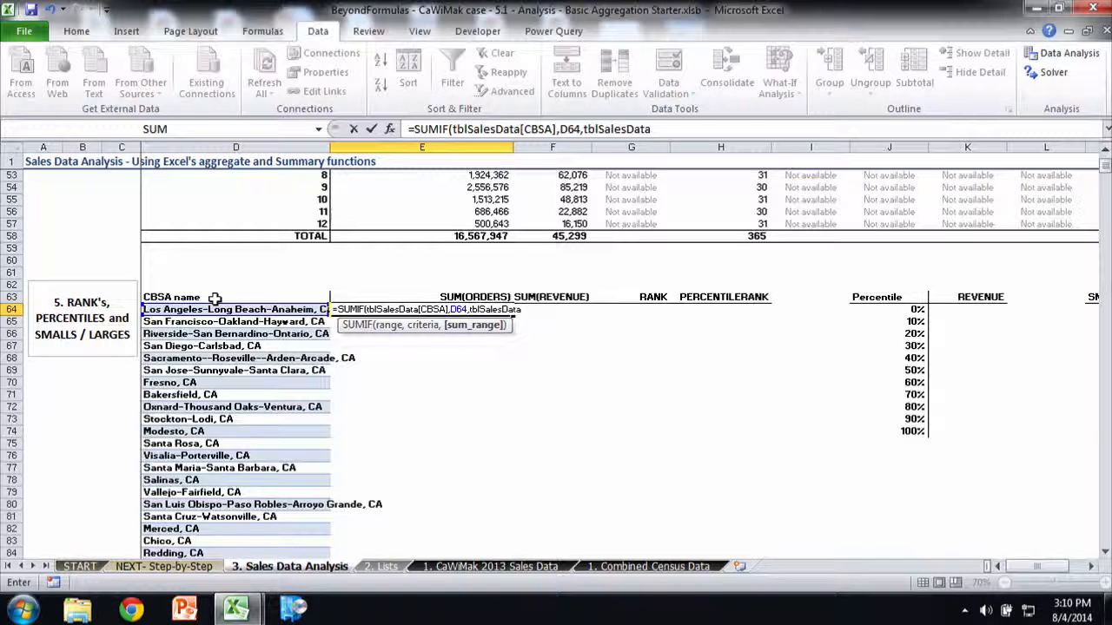
pyautogui.write('[')
pyautogui.press('Down')
pyautogui.press('Down')
pyautogui.press('Tab')
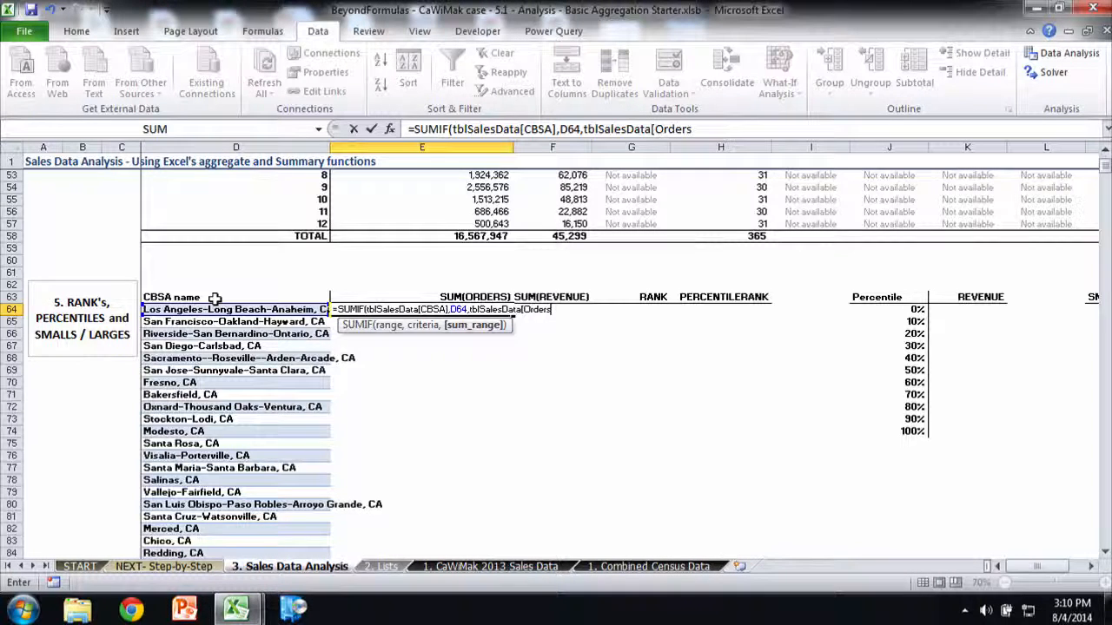
pyautogui.write(')')
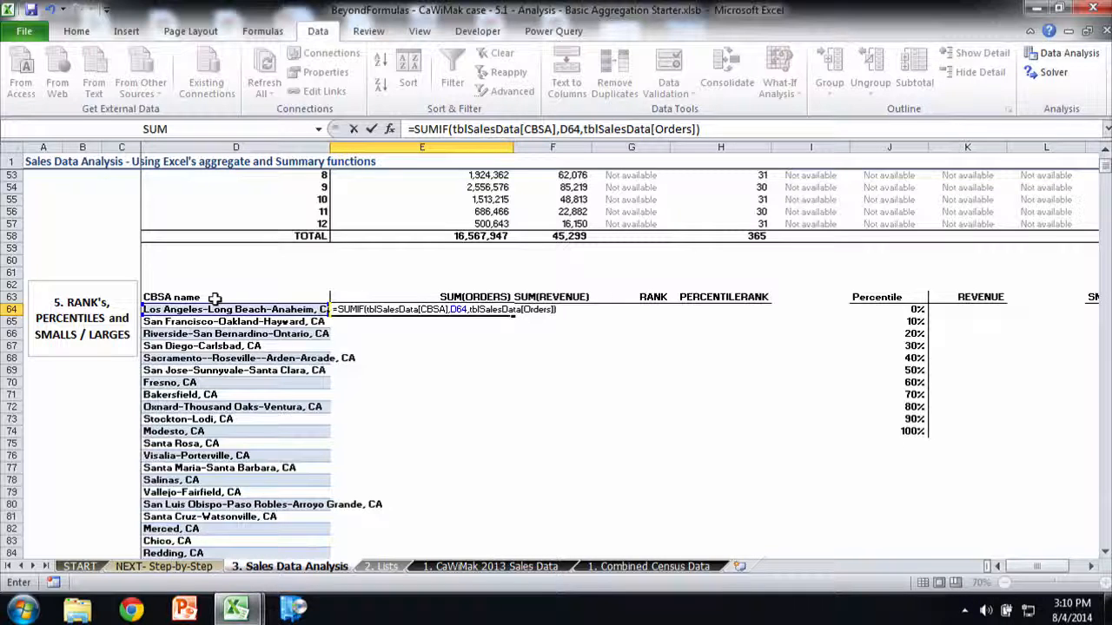
pyautogui.press('Return')
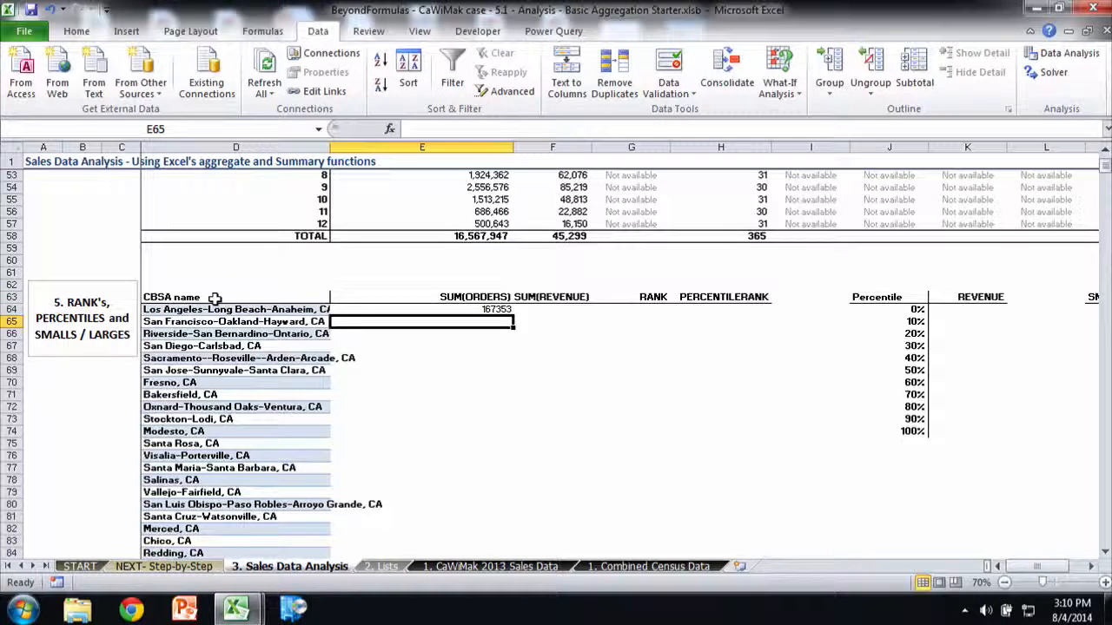
# Step: Copy the SUMIF formula from E64 into F64 under SUM(REVENUE)
pyautogui.press('Up')
pyautogui.hotkey('ctrl', 'c')
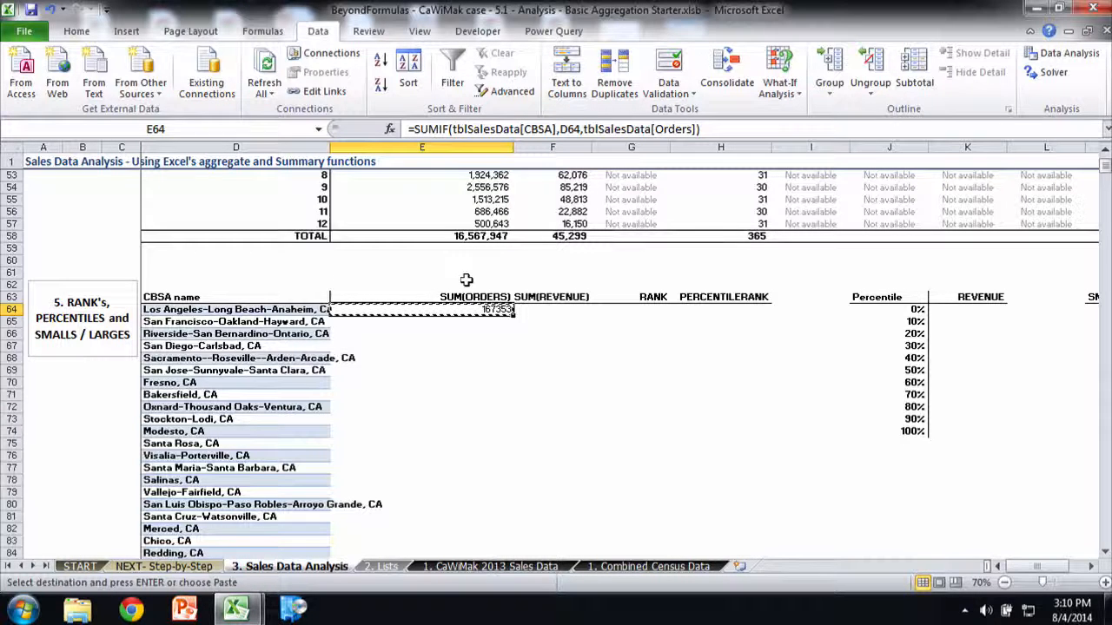
pyautogui.press('Right')
pyautogui.hotkey('ctrl', 'v')
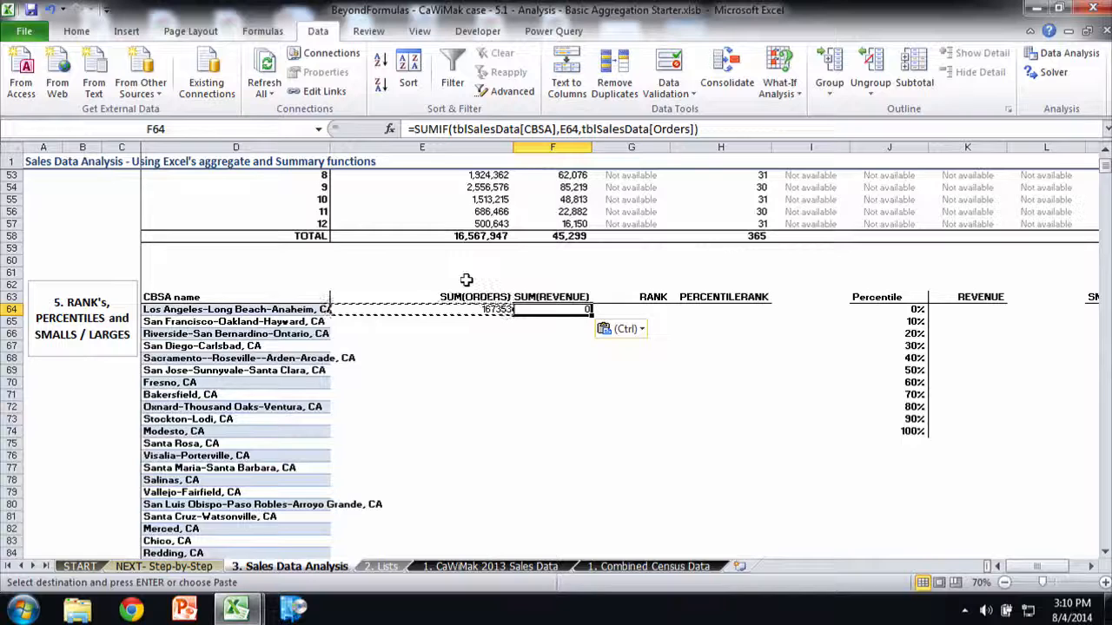
# Step: Lock the criterion column in the E64 SUMIF formula by changing its reference to $D64
pyautogui.click(602, 128)
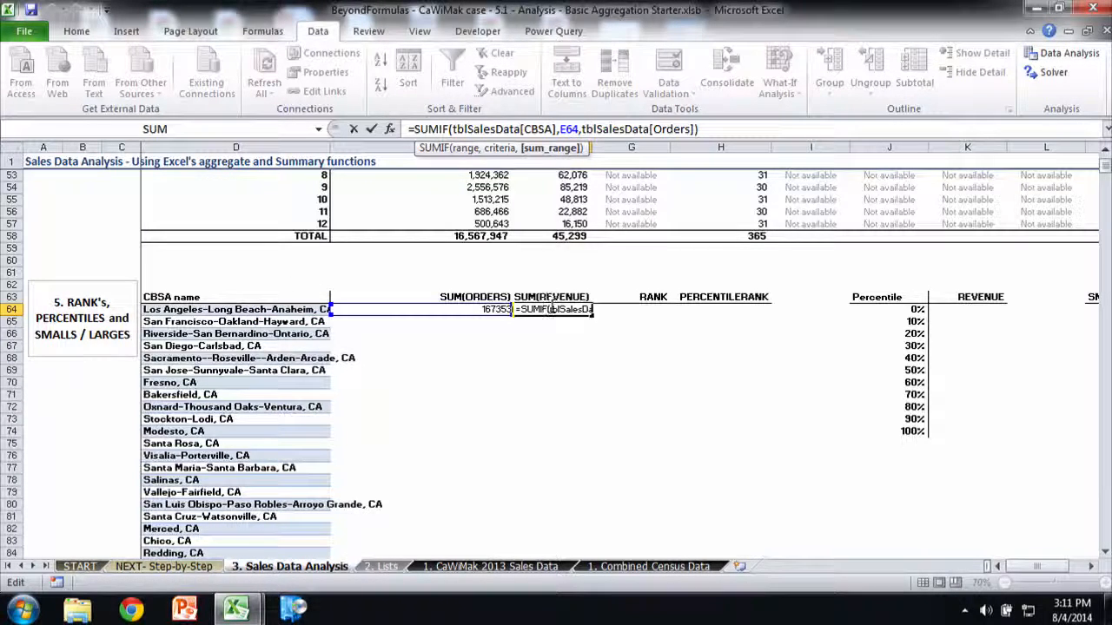
pyautogui.press('Escape')
pyautogui.press('Left')
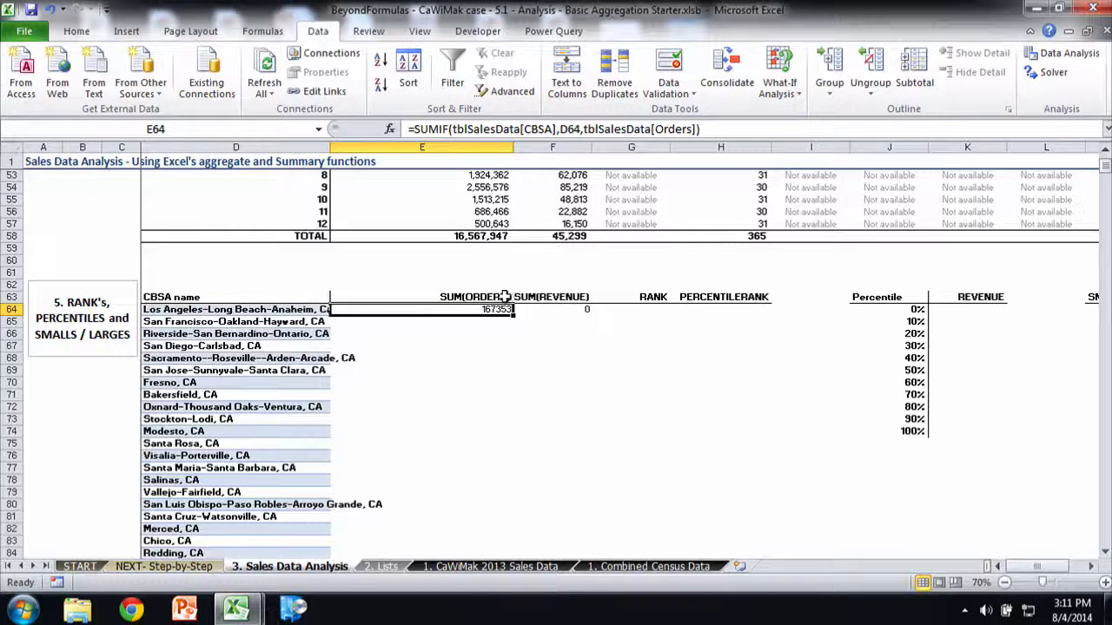
pyautogui.click(549, 129)
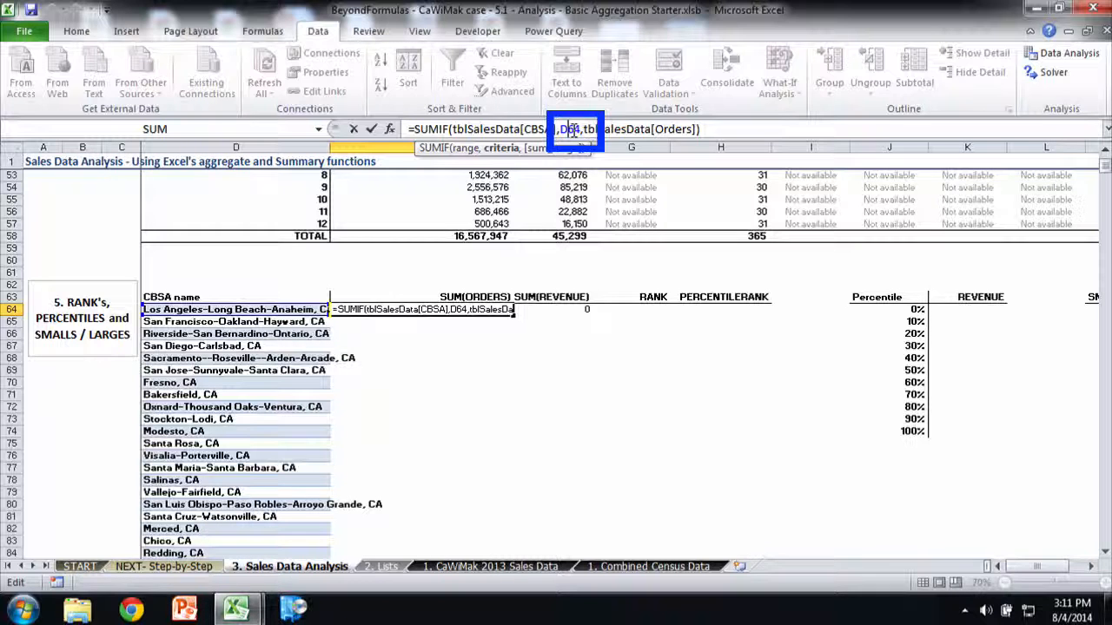
pyautogui.press('F4')
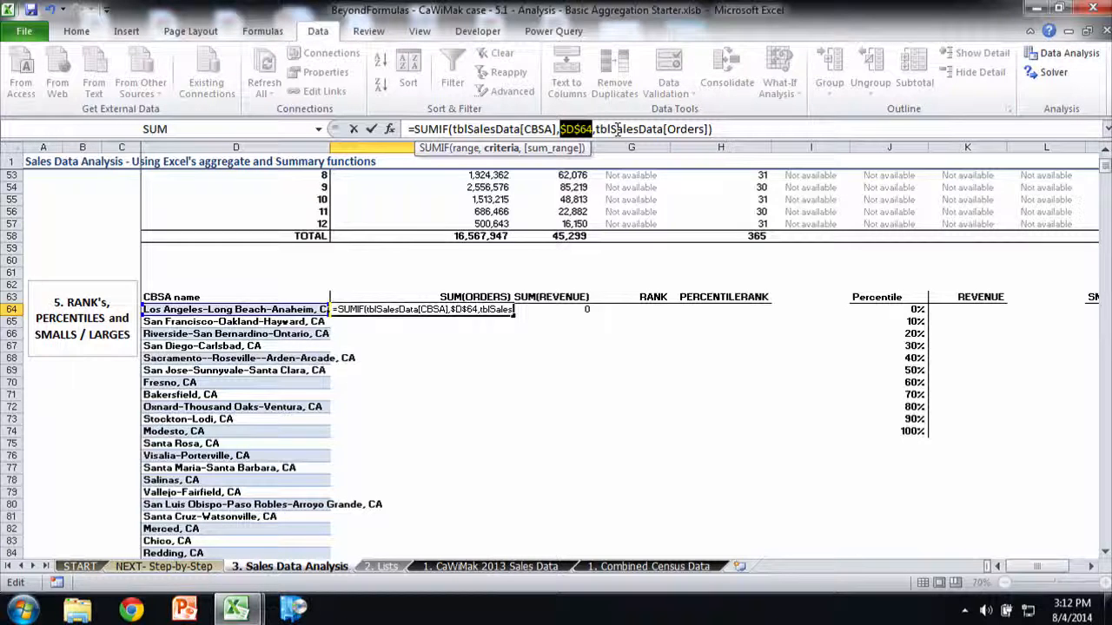
pyautogui.press('F4')
pyautogui.press('F4')
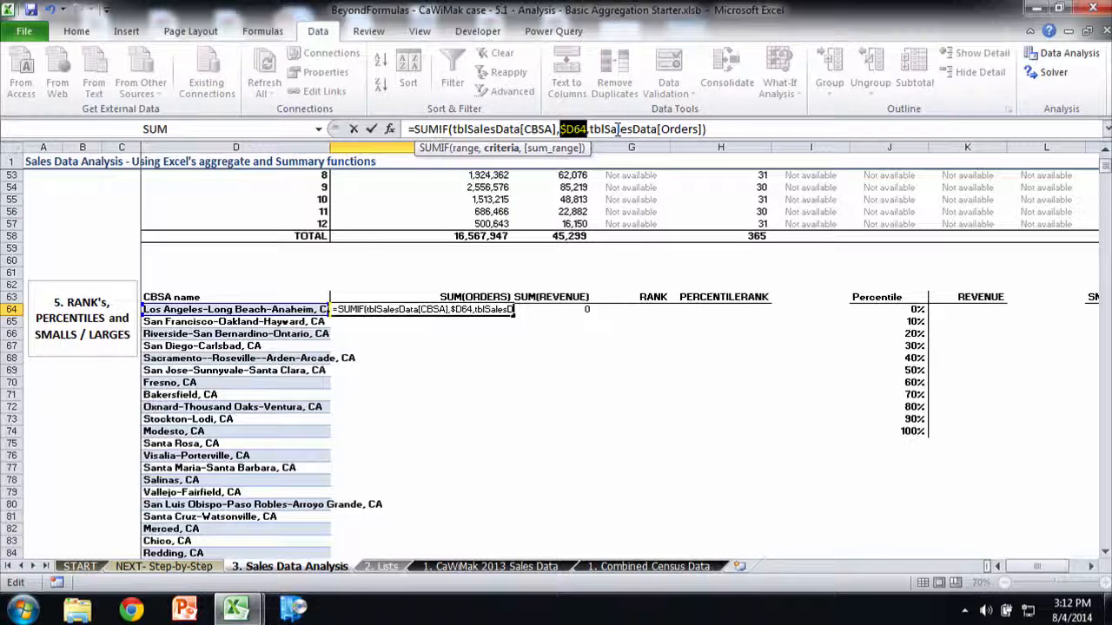
pyautogui.press('Return')
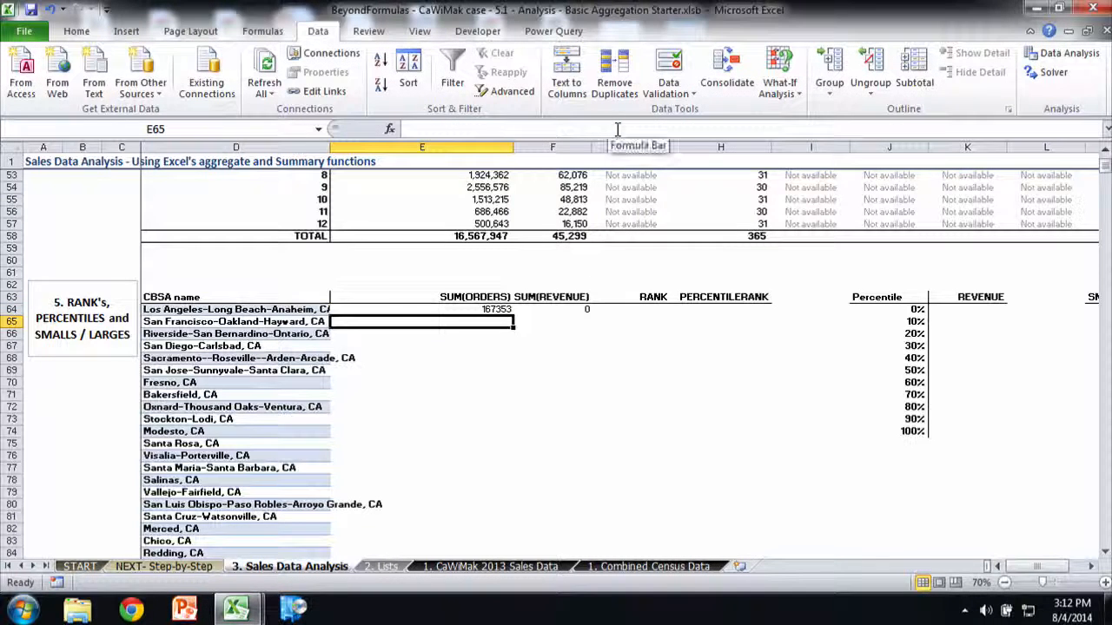
# Step: Copy the corrected SUMIF formula from E64 into F64, replacing the formula there
pyautogui.press('Up')
pyautogui.hotkey('ctrl', 'c')
pyautogui.press('Right')
pyautogui.hotkey('ctrl', 'v')
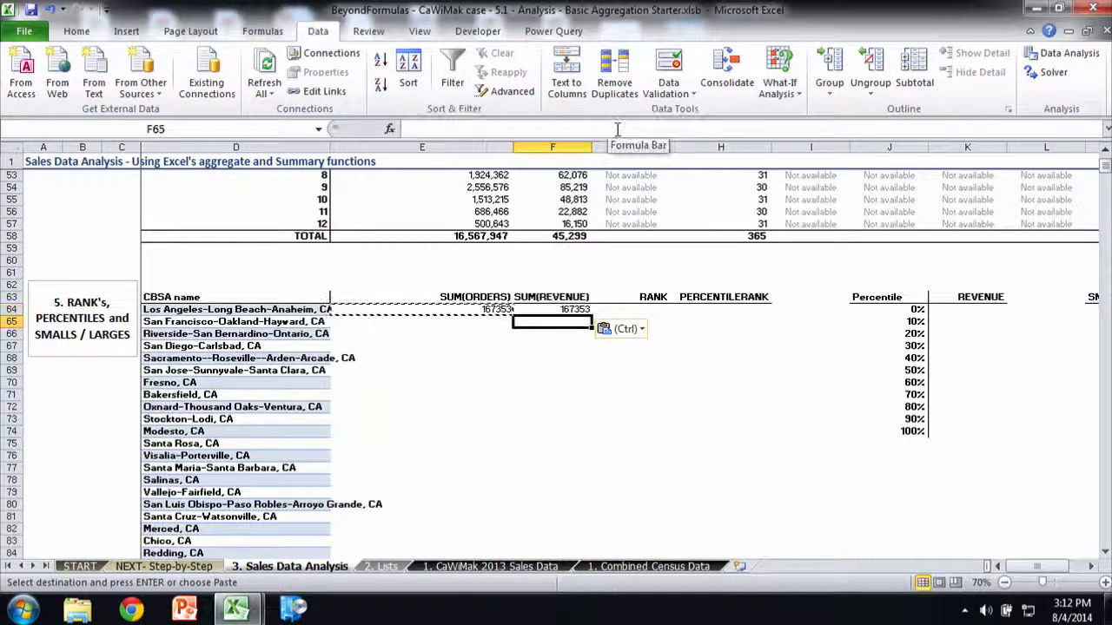
pyautogui.press('Escape')
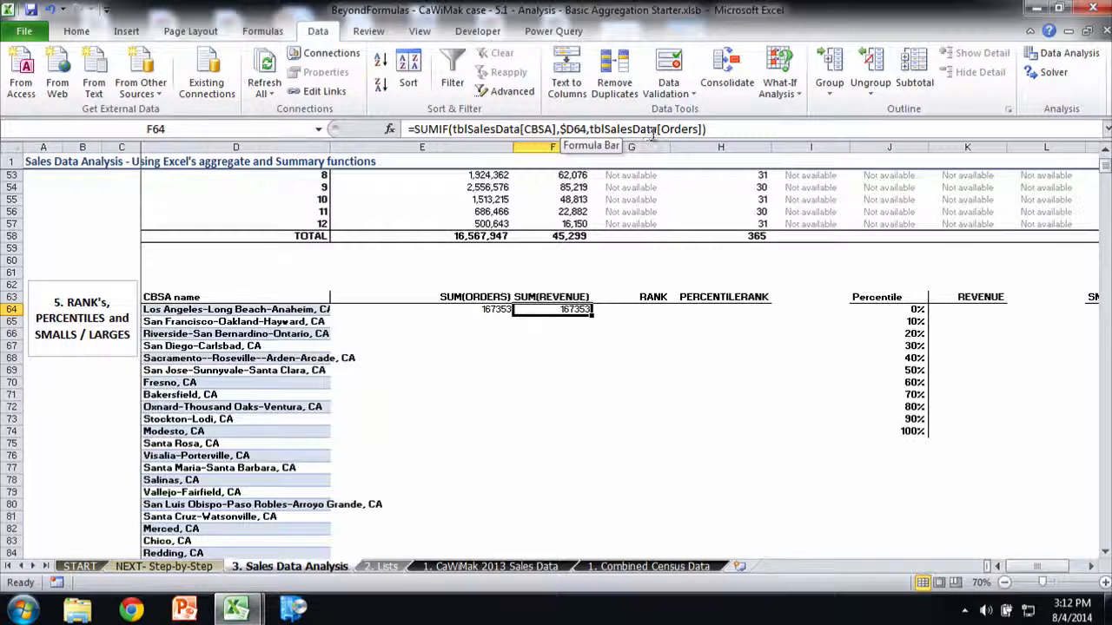
# Step: Change the sum range of the F64 SUMIF formula to tblSalesData[Revenue]
pyautogui.click(678, 129)
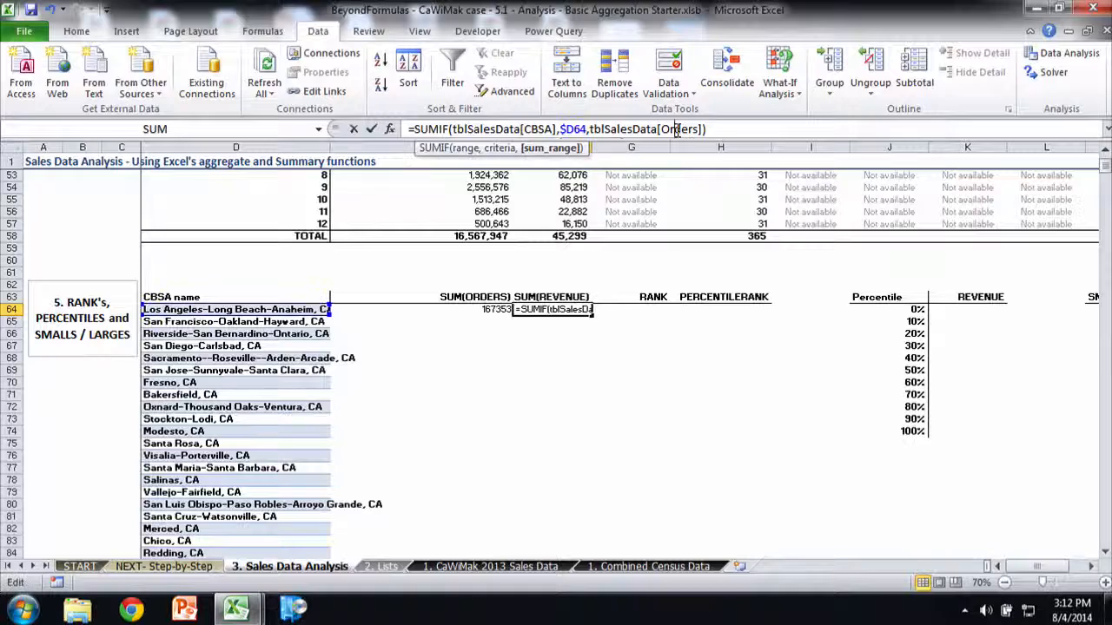
pyautogui.click(695, 128)
pyautogui.press('BackSpace')
pyautogui.press('BackSpace')
pyautogui.press('BackSpace')
pyautogui.press('BackSpace')
pyautogui.press('BackSpace')
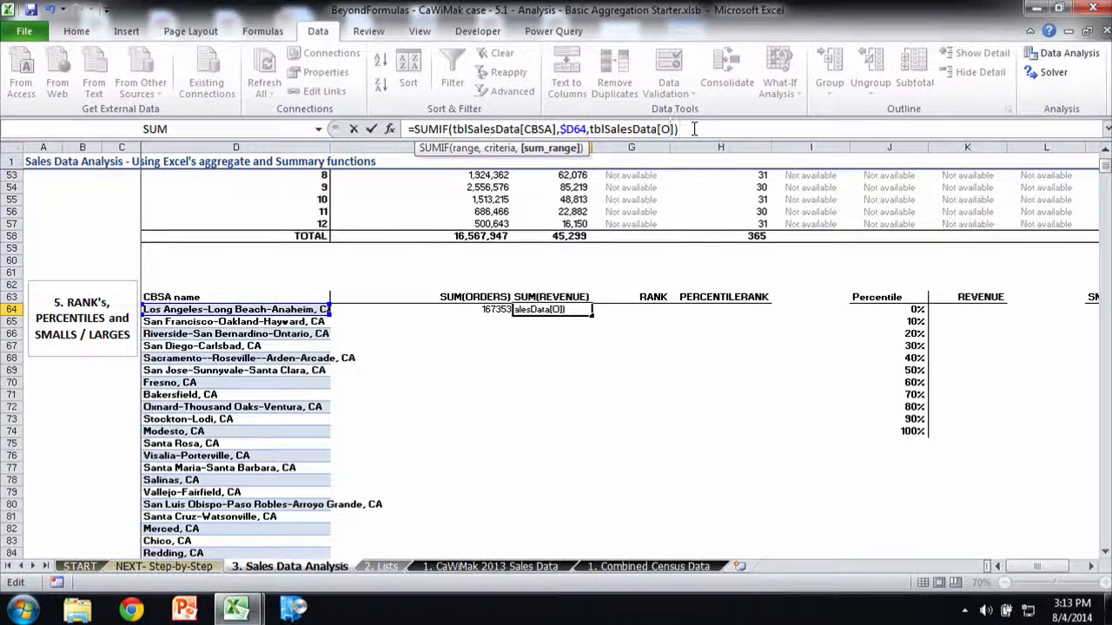
pyautogui.press('BackSpace')
pyautogui.write('Revenue')
pyautogui.press('Tab')
pyautogui.press('Return')
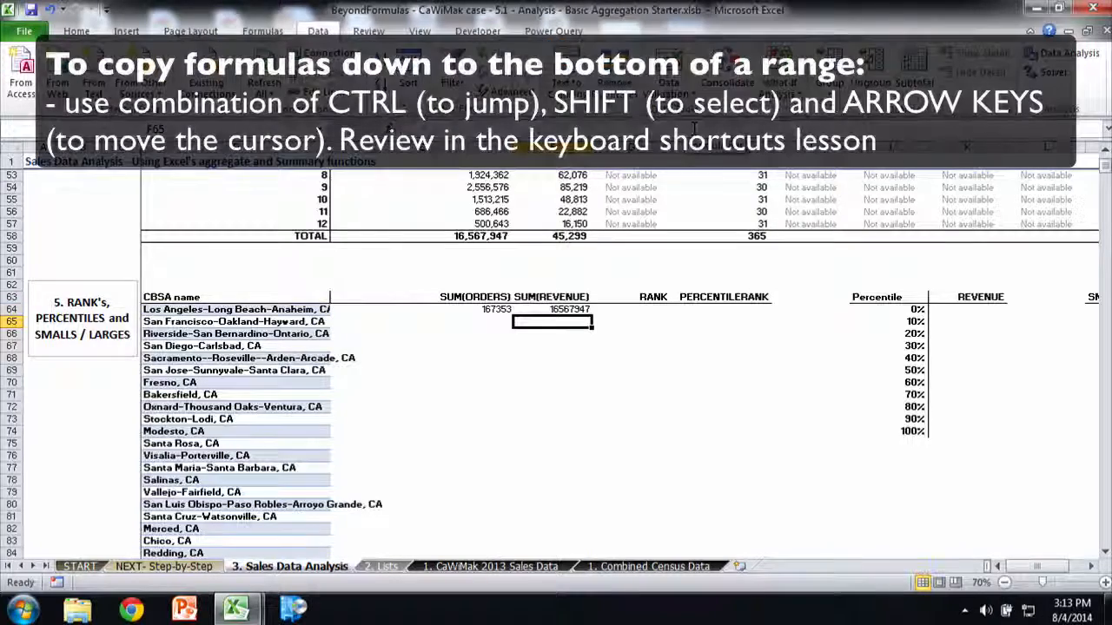
# Step: Copy the order and revenue formulas in E64:F64 down to the last CBSA in row 97
pyautogui.press('Up')
pyautogui.hotkey('ctrl', 'shift', 'Left')
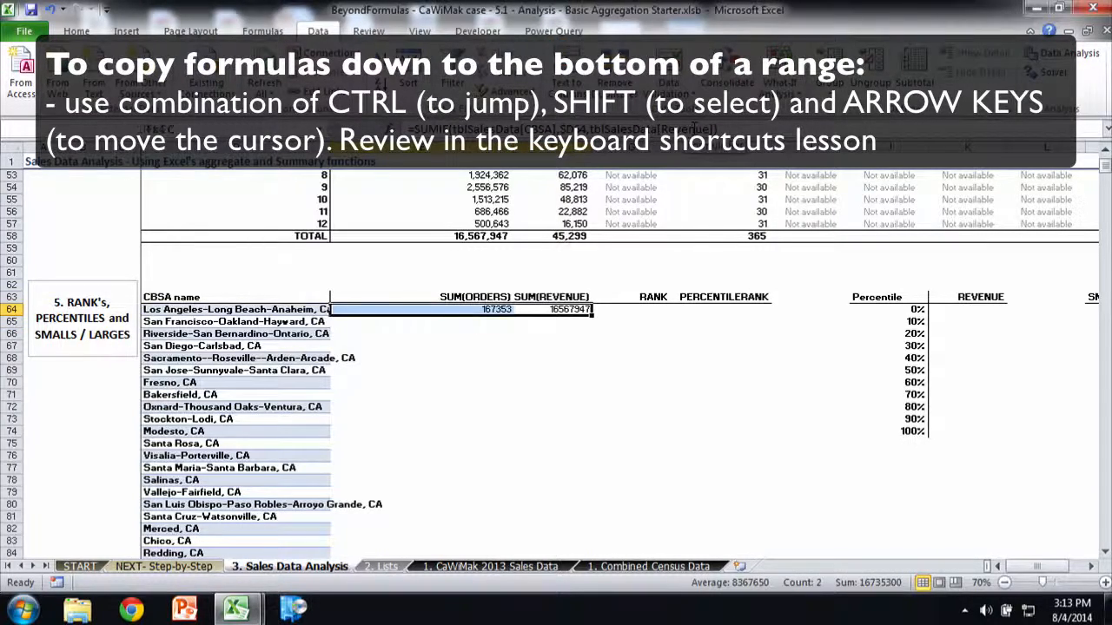
pyautogui.hotkey('ctrl', 'c')
pyautogui.hotkey('ctrl', 'Left')
pyautogui.hotkey('ctrl', 'Down')
pyautogui.press('Right')
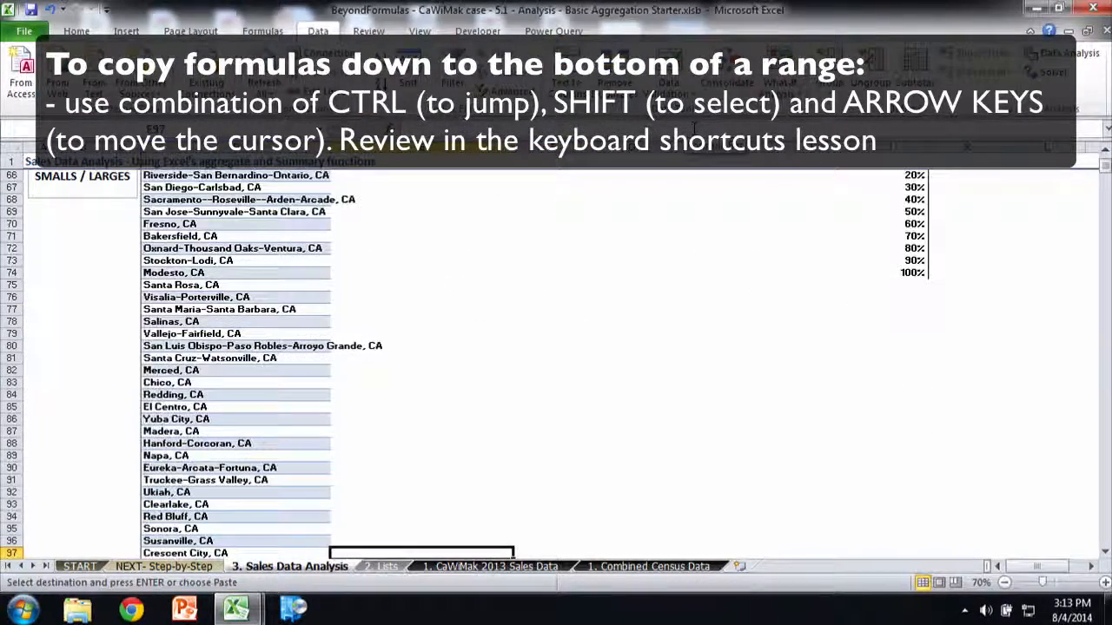
pyautogui.hotkey('ctrl', 'shift', 'Up')
pyautogui.hotkey('shift', 'Right')
pyautogui.hotkey('ctrl', 'v')
# Step: Start a RANK formula in G64 under the RANK heading
pyautogui.press('Up')
pyautogui.press('Up')
pyautogui.hotkey('ctrl', 'Up')
pyautogui.press('Right')
pyautogui.press('Right')
pyautogui.press('Down')
pyautogui.press('Escape')
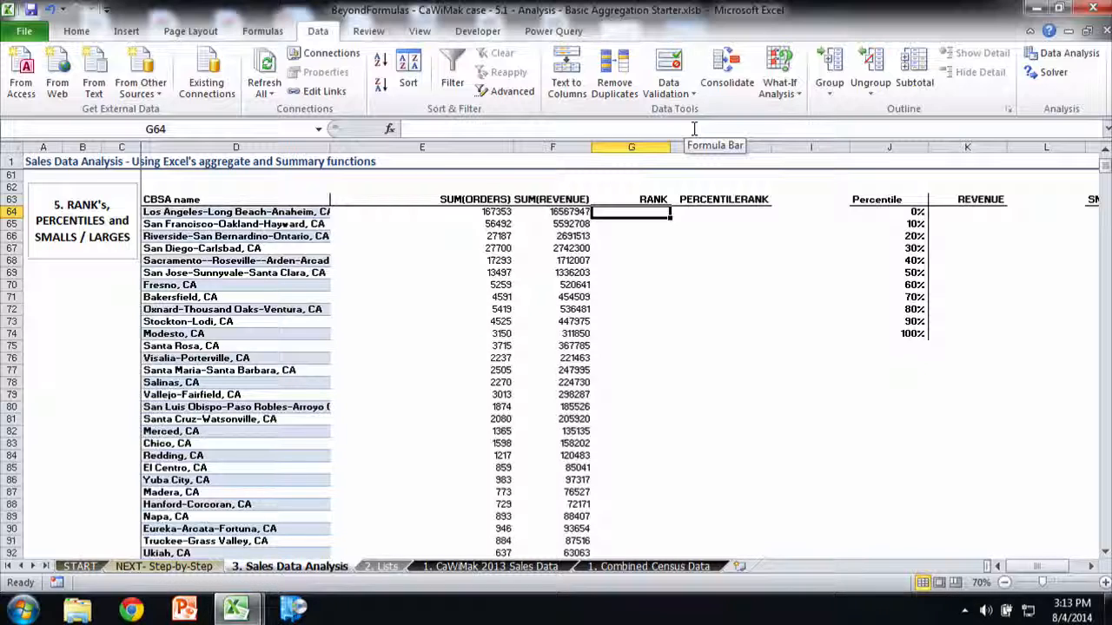
pyautogui.write('=rank')
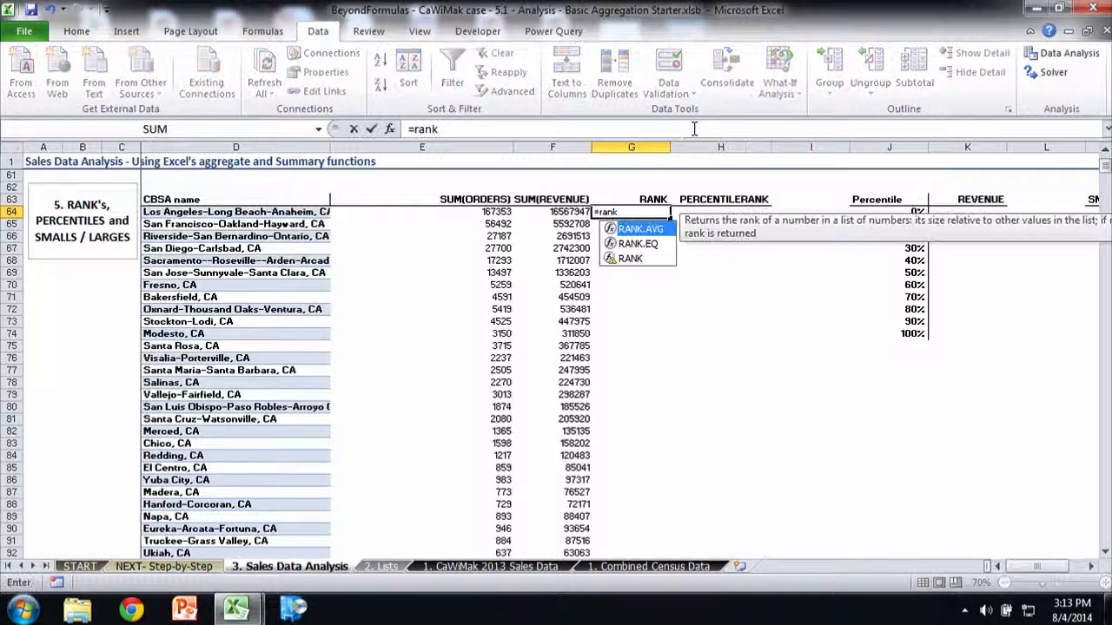
pyautogui.press('Down')
pyautogui.press('Down')
pyautogui.press('Tab')
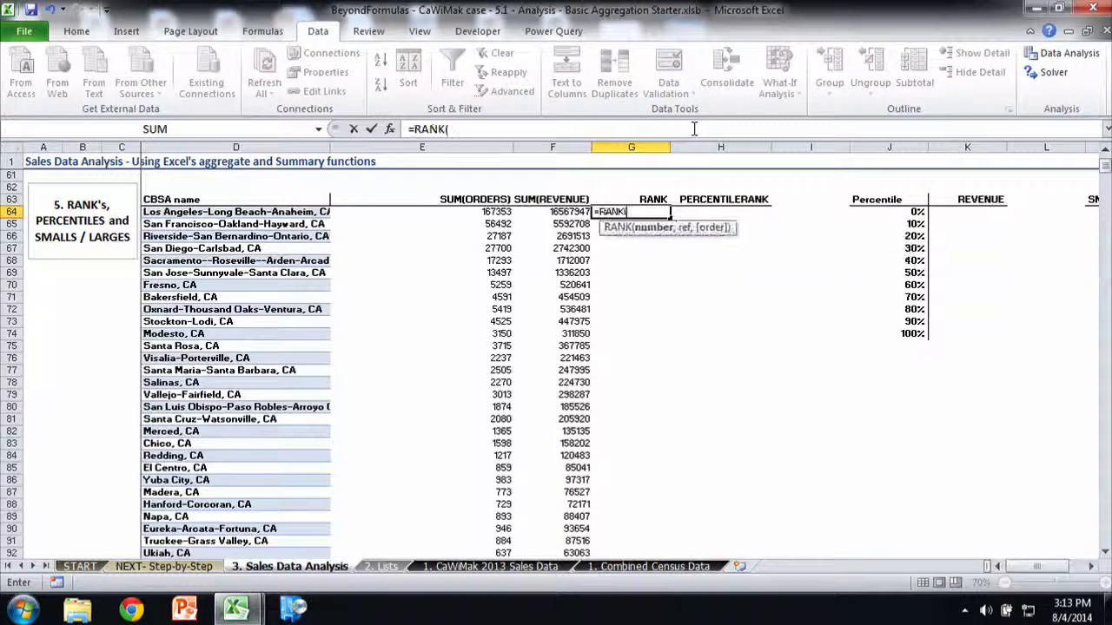
# Step: Complete the G64 RANK formula with F64 as the number and F64:F97 as the reference range
pyautogui.press('Left')
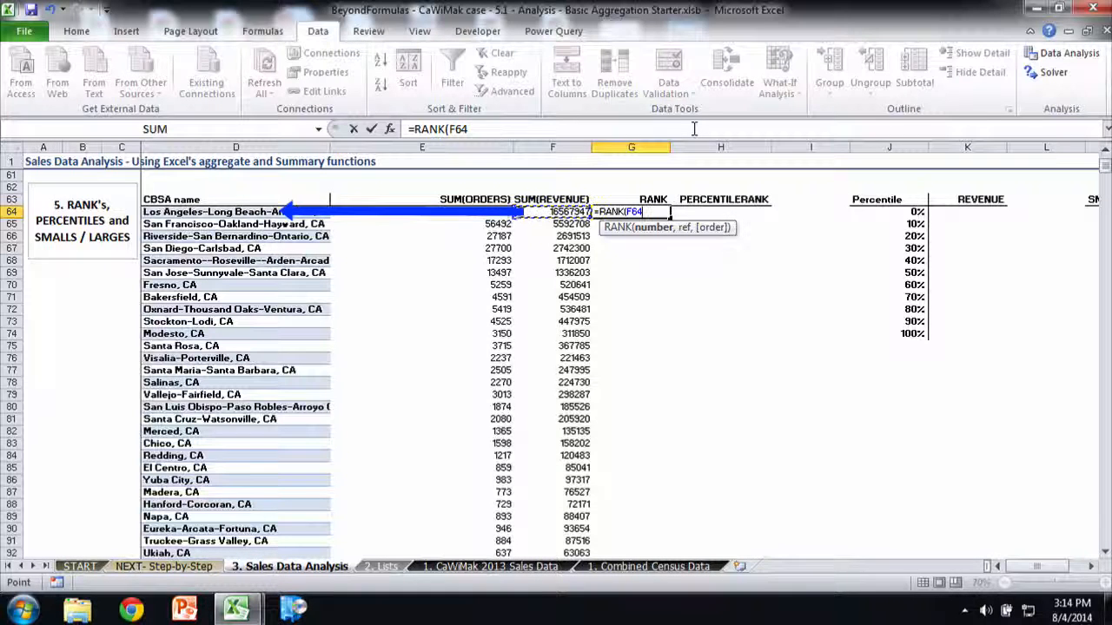
pyautogui.write(',')
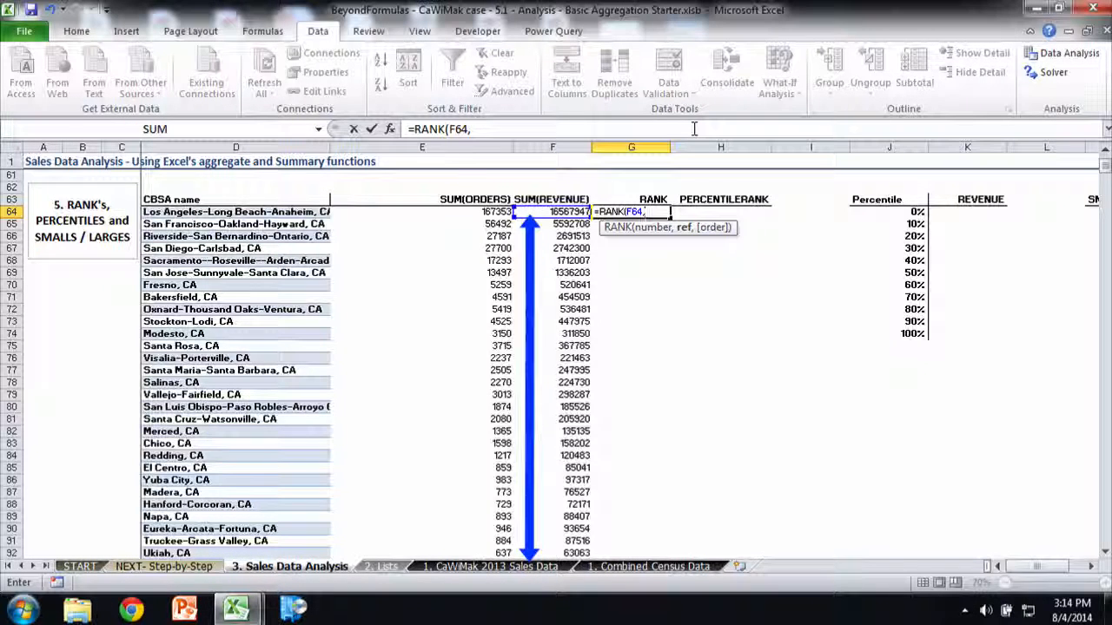
pyautogui.press('Left')
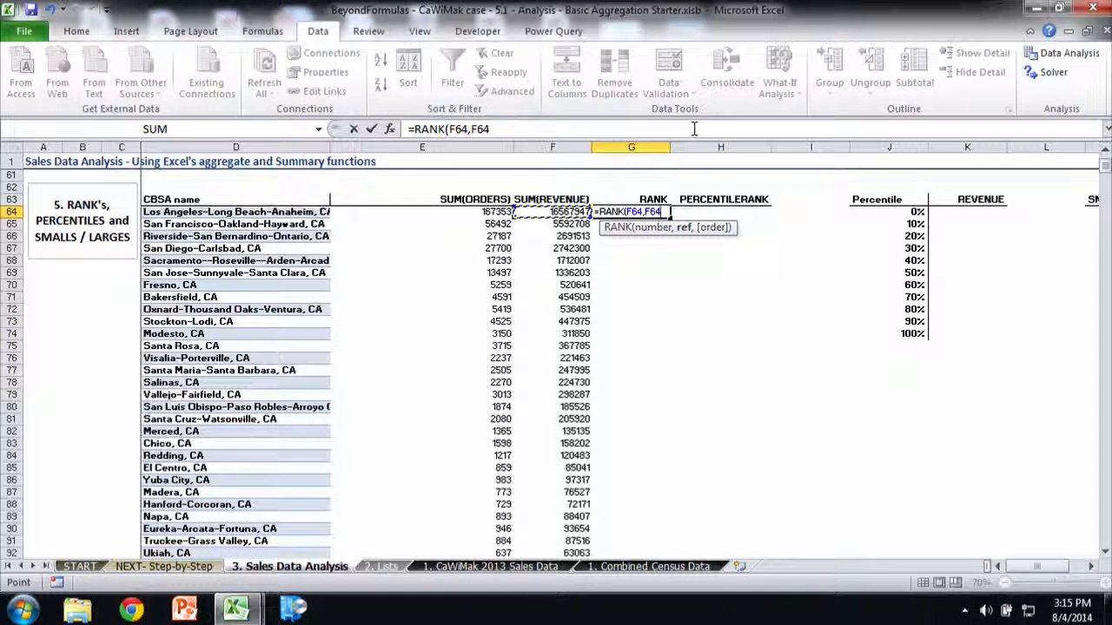
pyautogui.hotkey('ctrl', 'shift', 'Down')
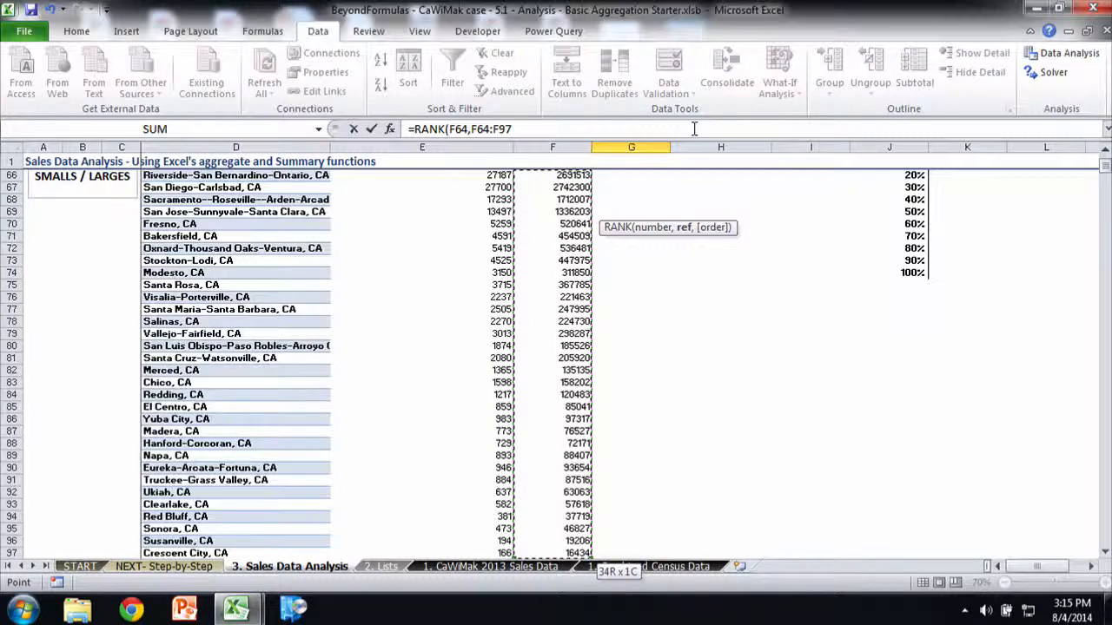
pyautogui.write(')')
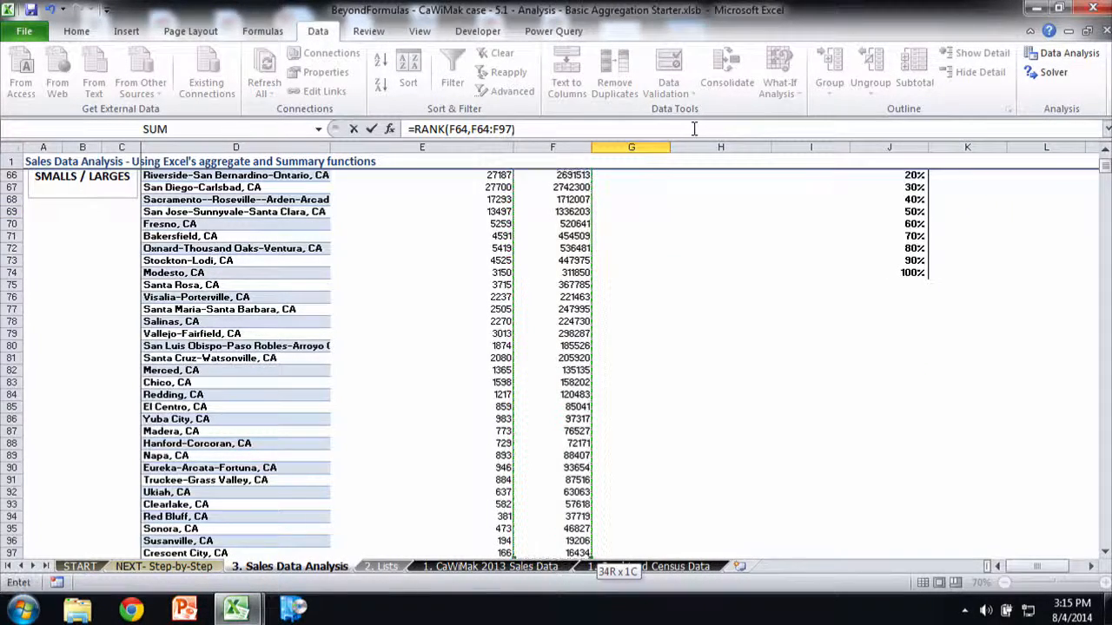
pyautogui.press('Return')
pyautogui.press('Up')
pyautogui.press('Up')
pyautogui.press('Up')
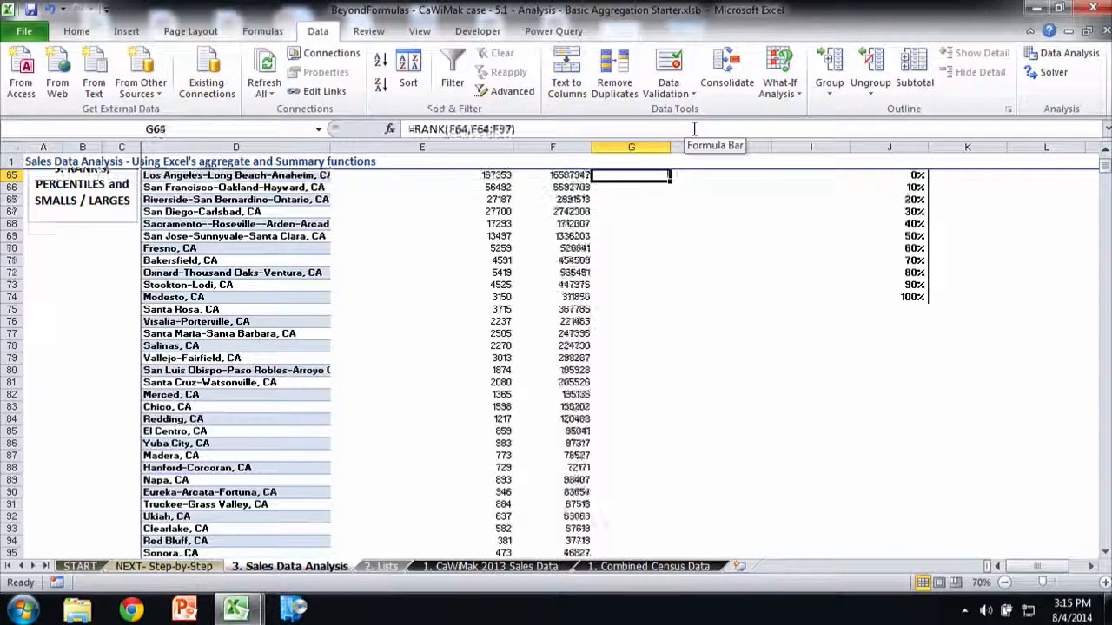
pyautogui.press('Down')
pyautogui.press('Down')
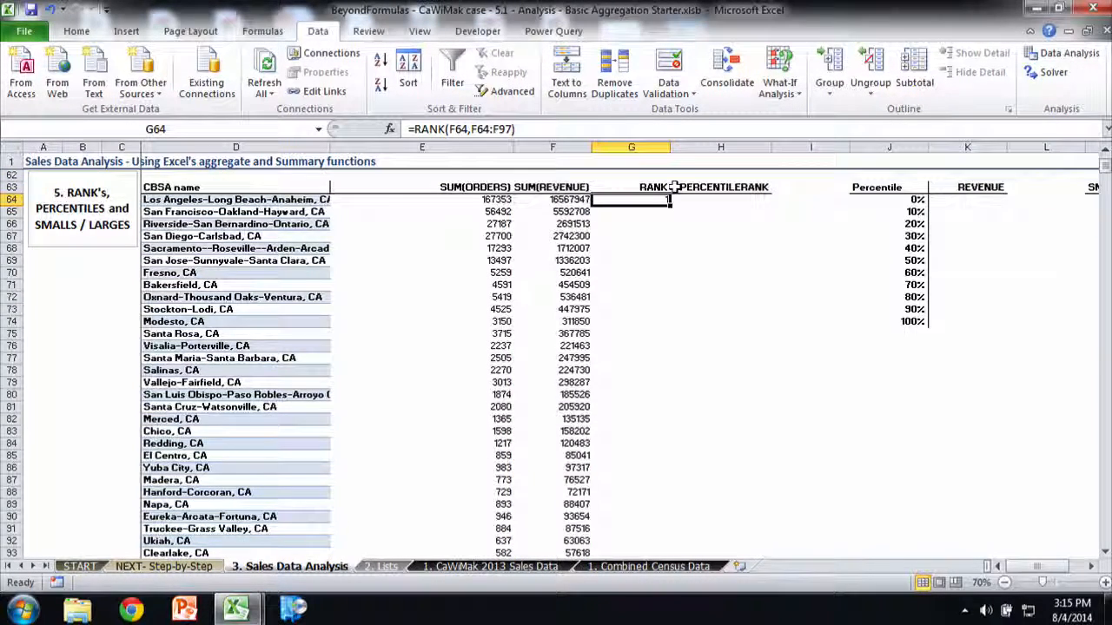
# Step: Make the reference range of the G64 RANK formula absolute as $F$64:$F$97
pyautogui.doubleClick(487, 128)
pyautogui.press('F4')
pyautogui.doubleClick(516, 129)
pyautogui.press('F4')
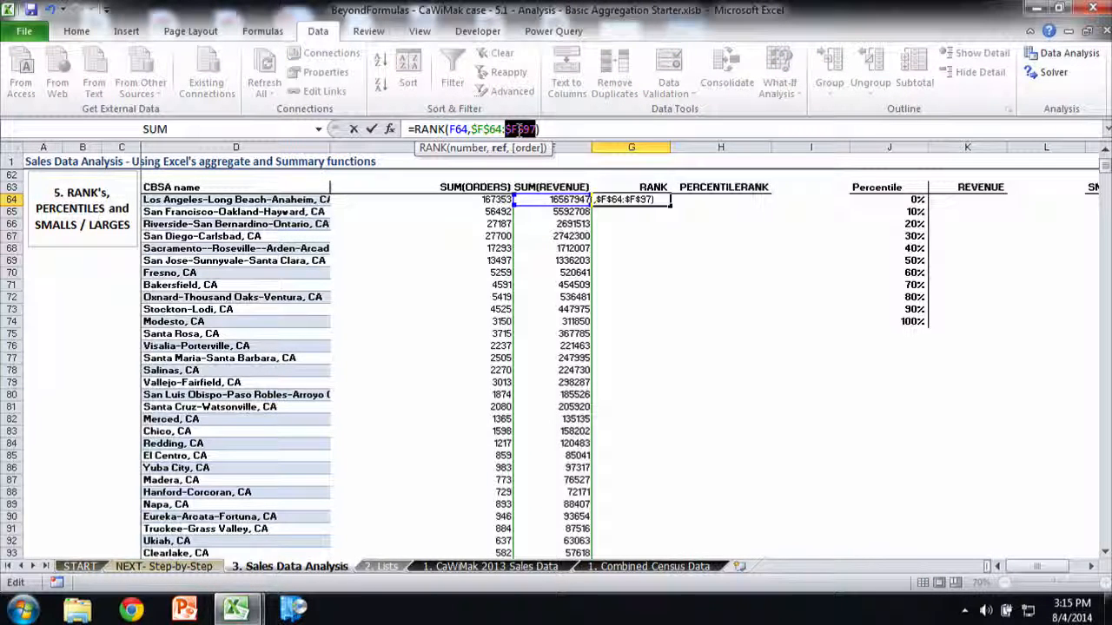
pyautogui.press('Return')
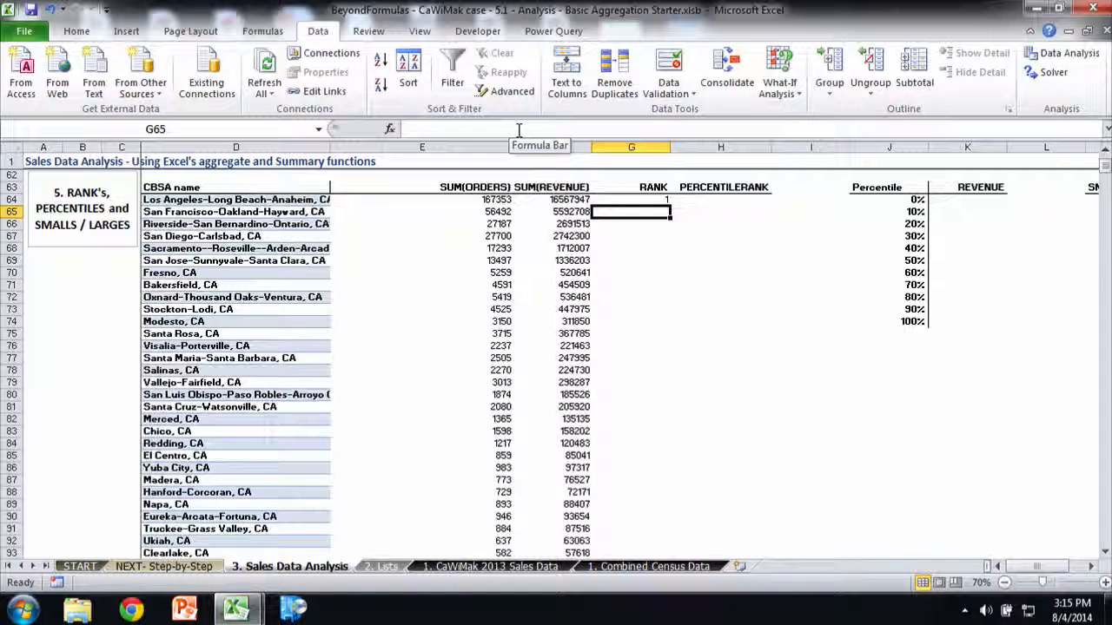
# Step: Fill the RANK formula from G64 down the RANK column for all CBSAs
pyautogui.press('Up')
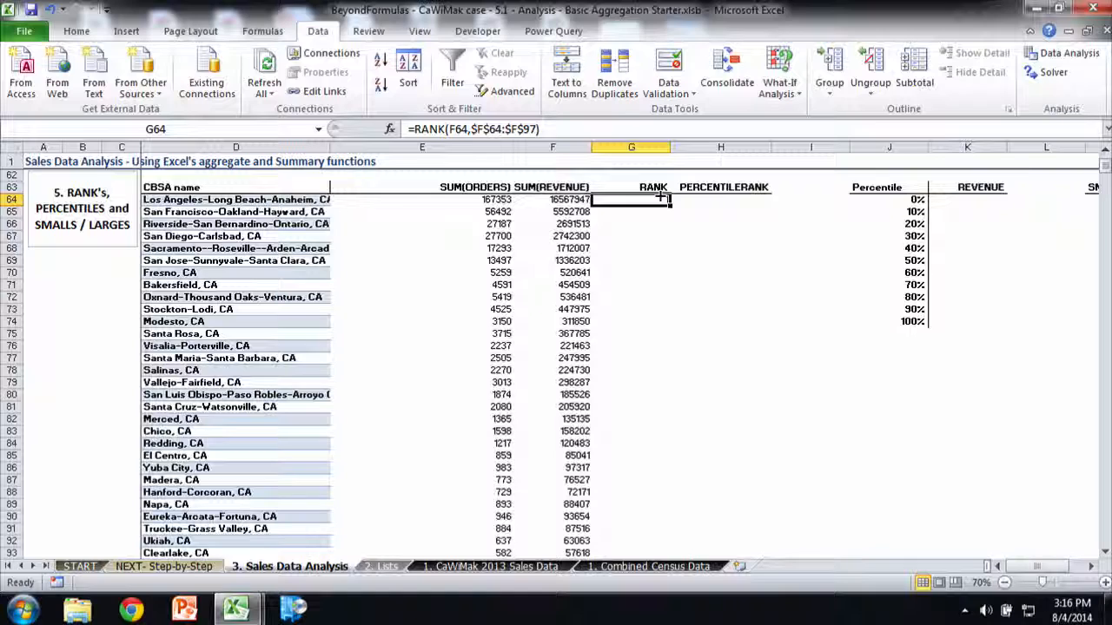
pyautogui.doubleClick(661, 199)
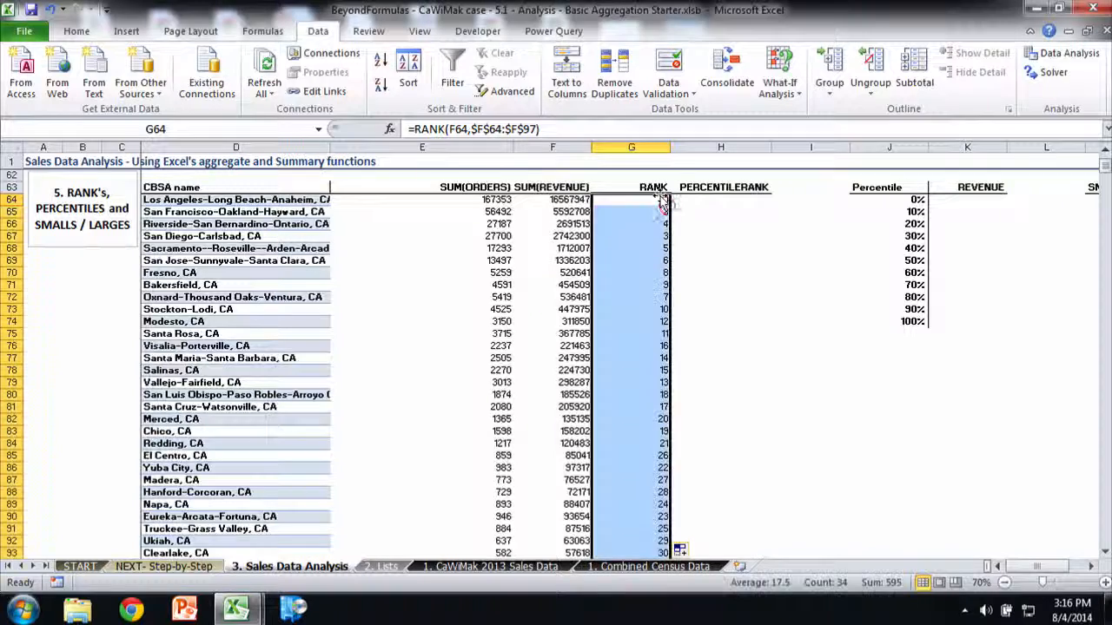
pyautogui.click(634, 270)
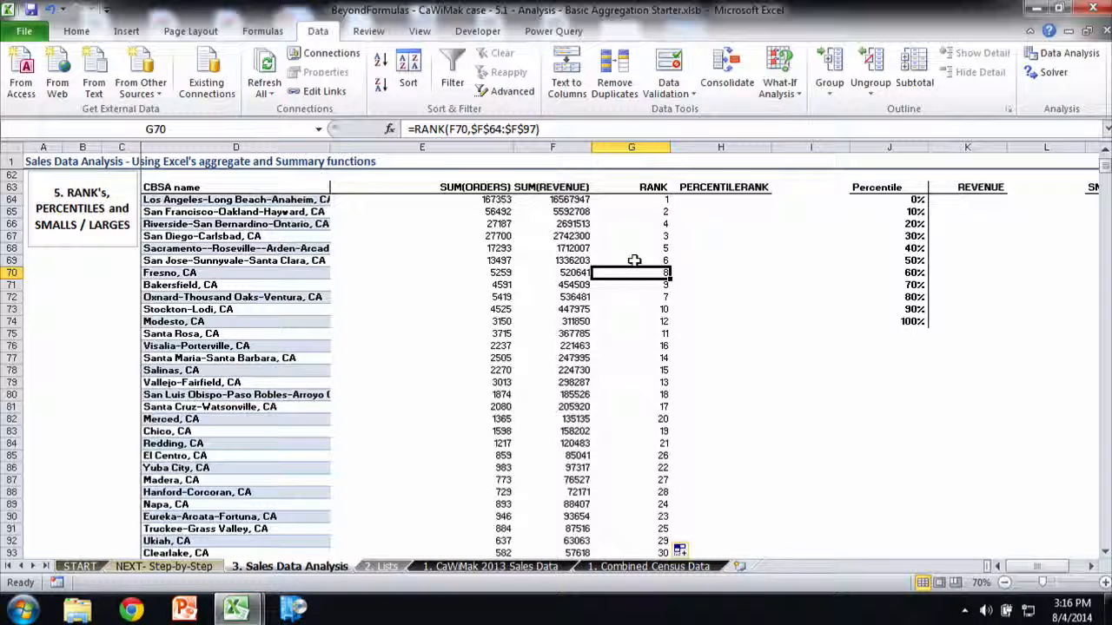
# Step: Start a PERCENTRANK formula in H64 under the PERCENTILERANK heading
pyautogui.press('Right')
pyautogui.hotkey('ctrl', 'Up')
pyautogui.press('Down')
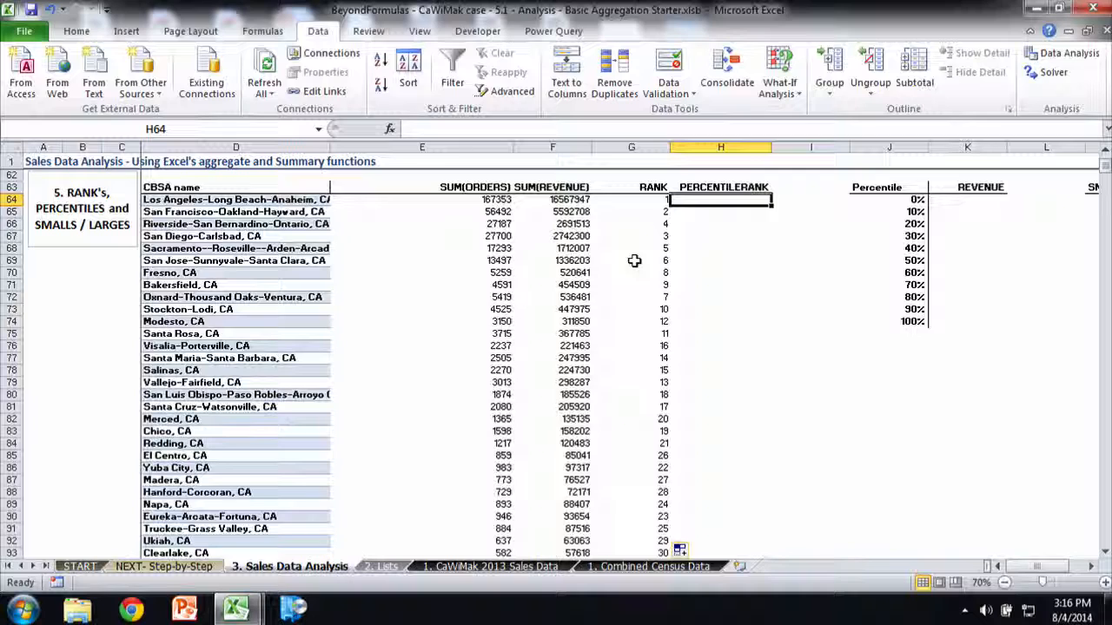
pyautogui.scroll(1, 687, 226)
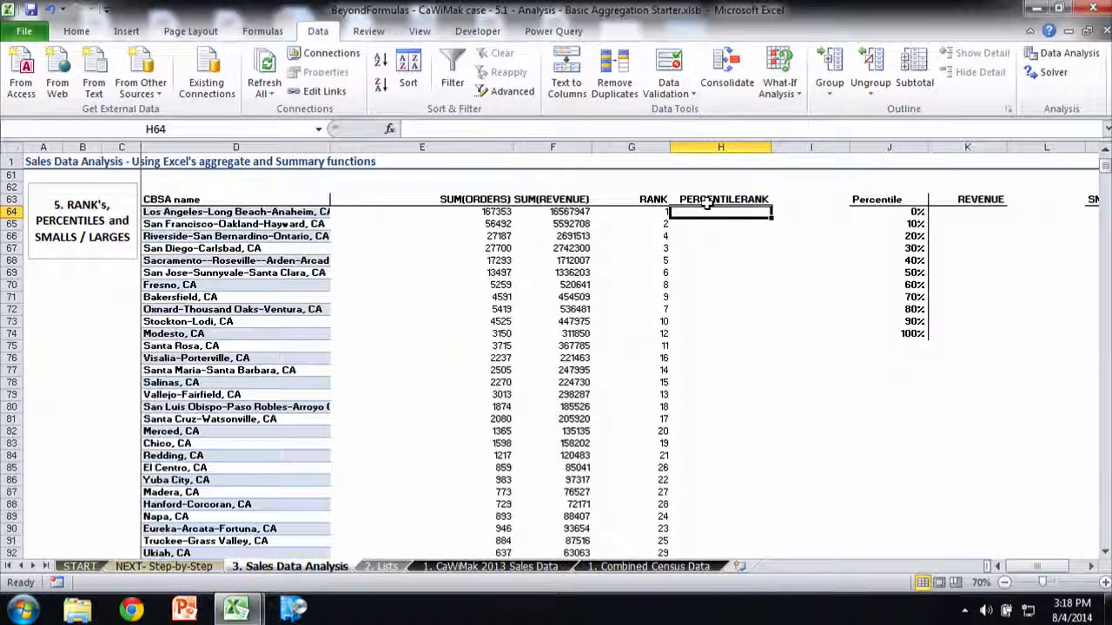
pyautogui.write('=perce')
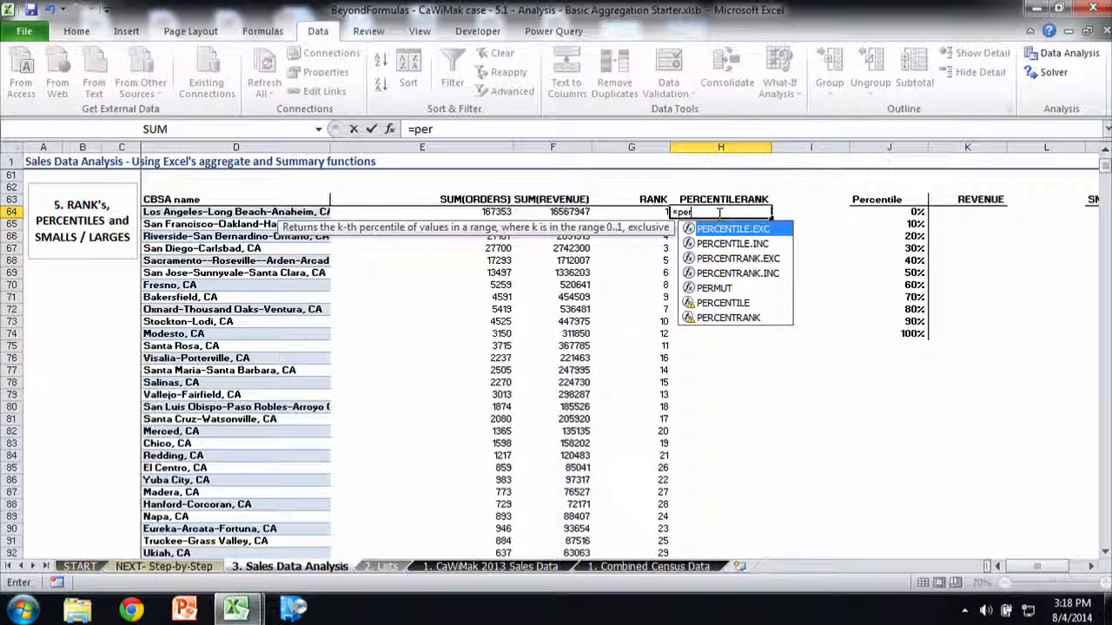
pyautogui.press('Down')
pyautogui.press('Down')
pyautogui.press('Down')
pyautogui.press('Down')
pyautogui.press('Down')
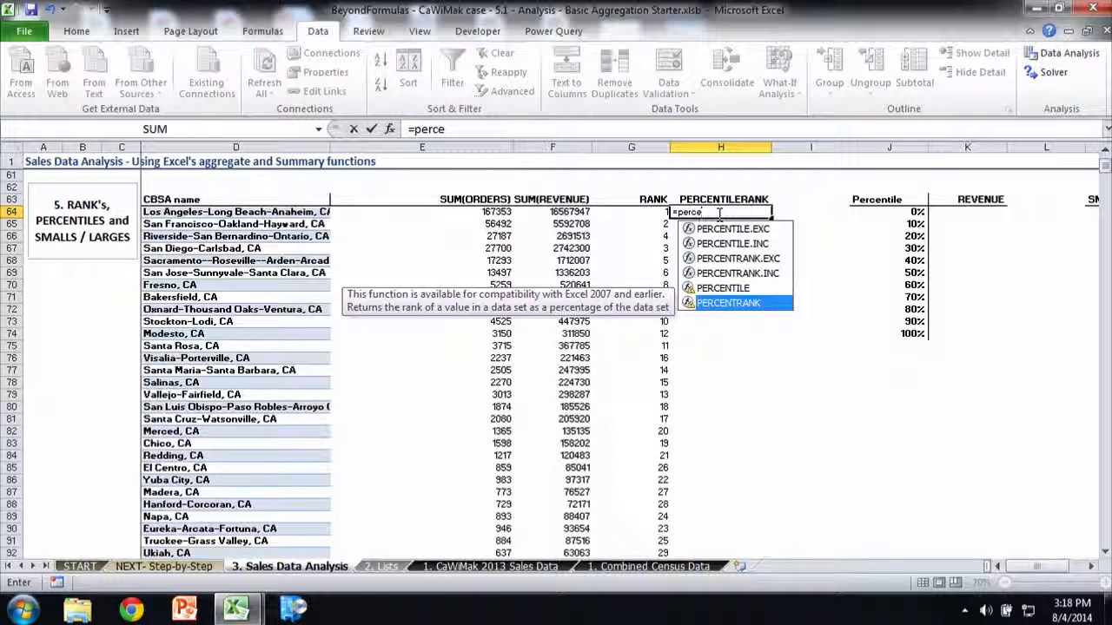
pyautogui.press('Tab')
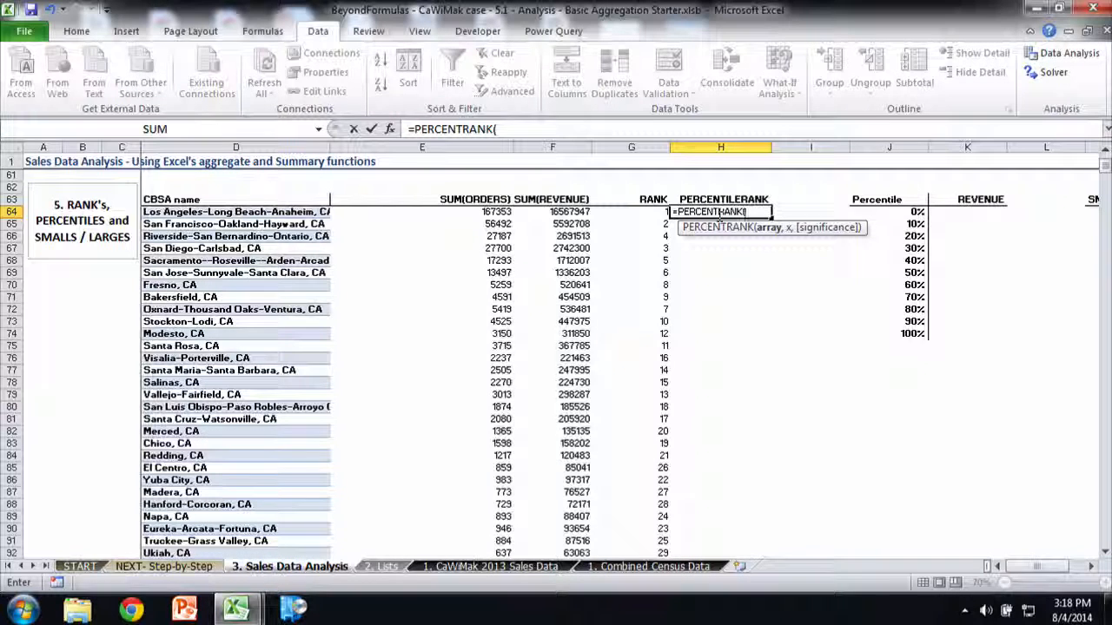
# Step: Complete the H64 PERCENTRANK formula with the absolute range $F$64:$F$97 as the array and F64 as x
pyautogui.press('Left')
pyautogui.press('Left')
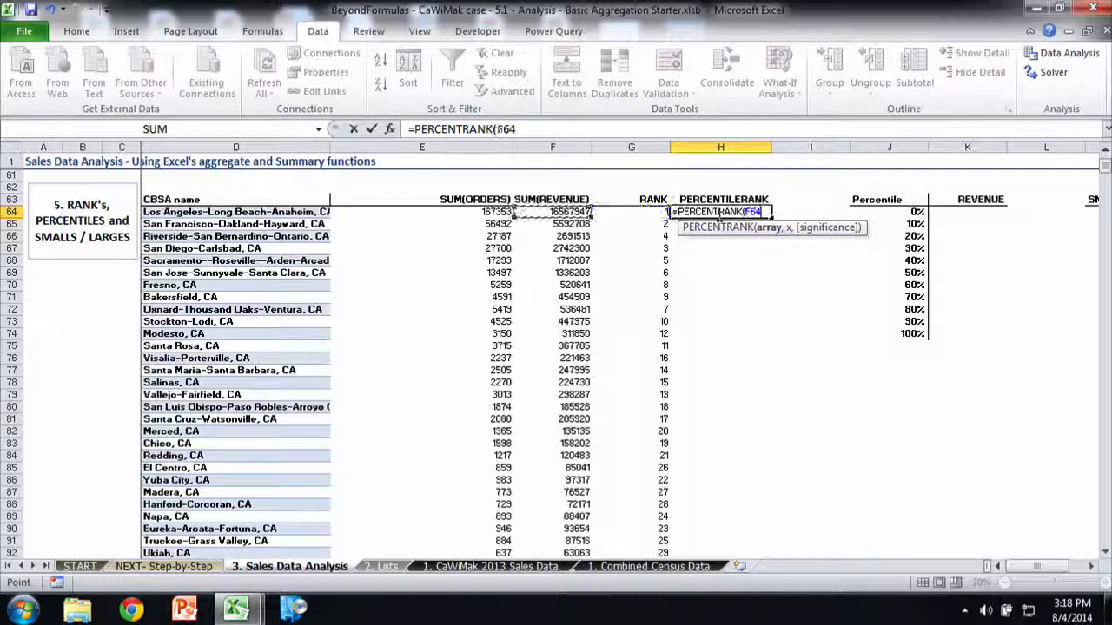
pyautogui.hotkey('ctrl', 'shift', 'Down')
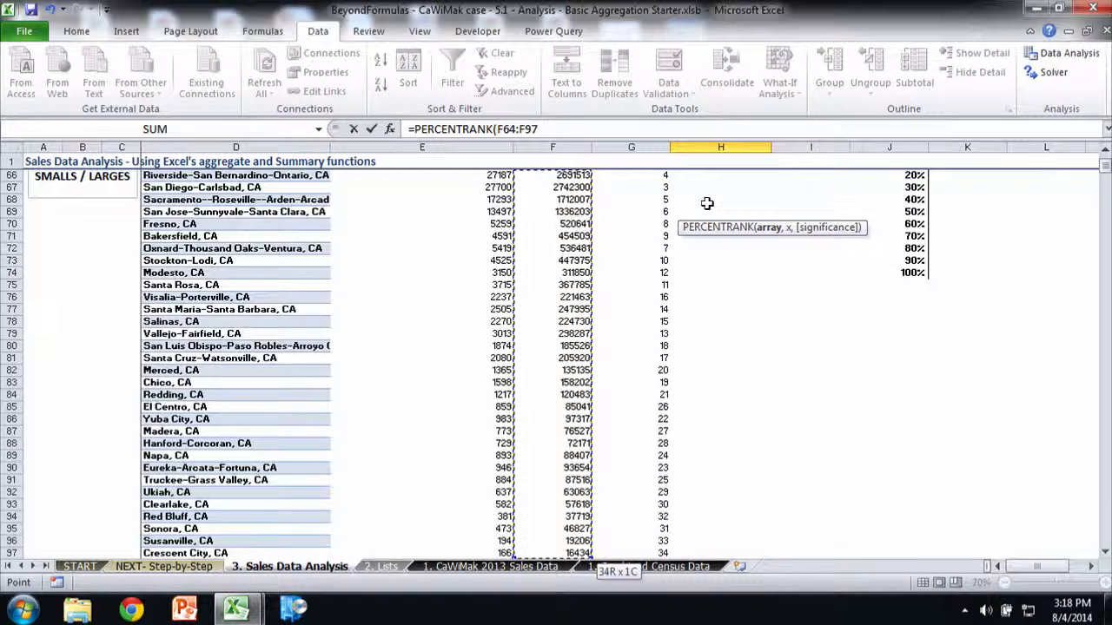
pyautogui.press('F4')
pyautogui.write(',')
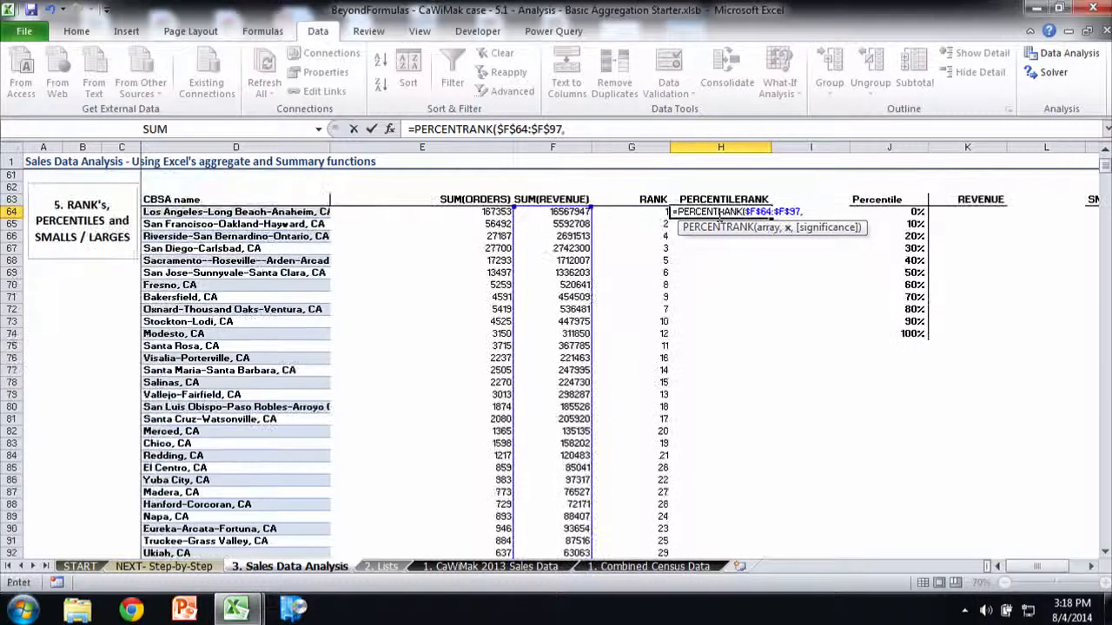
pyautogui.click(552, 211)
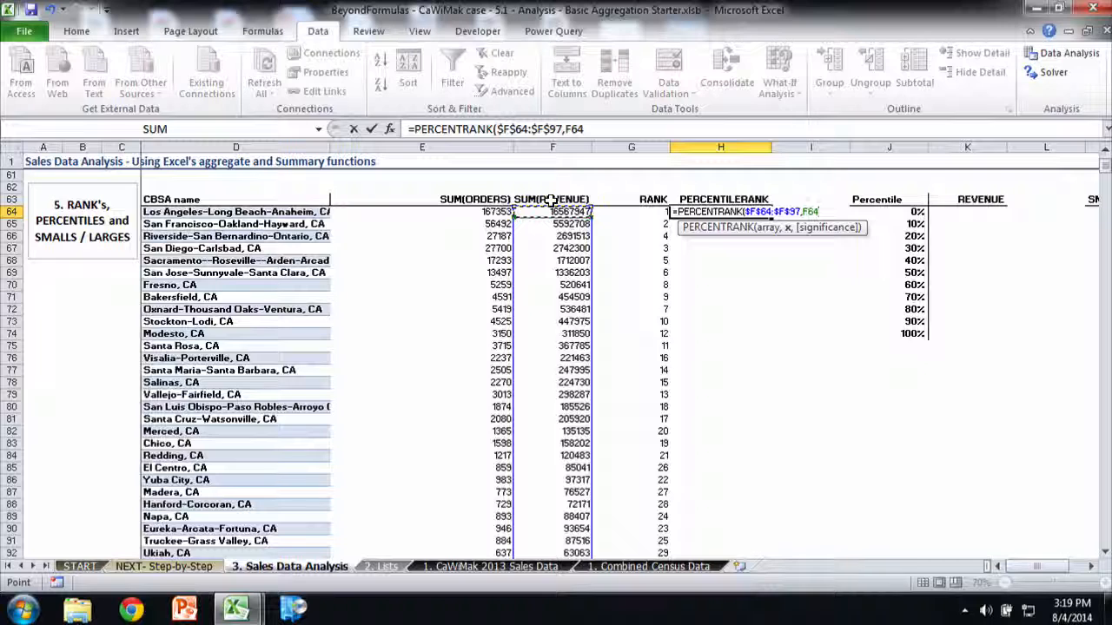
pyautogui.write(')')
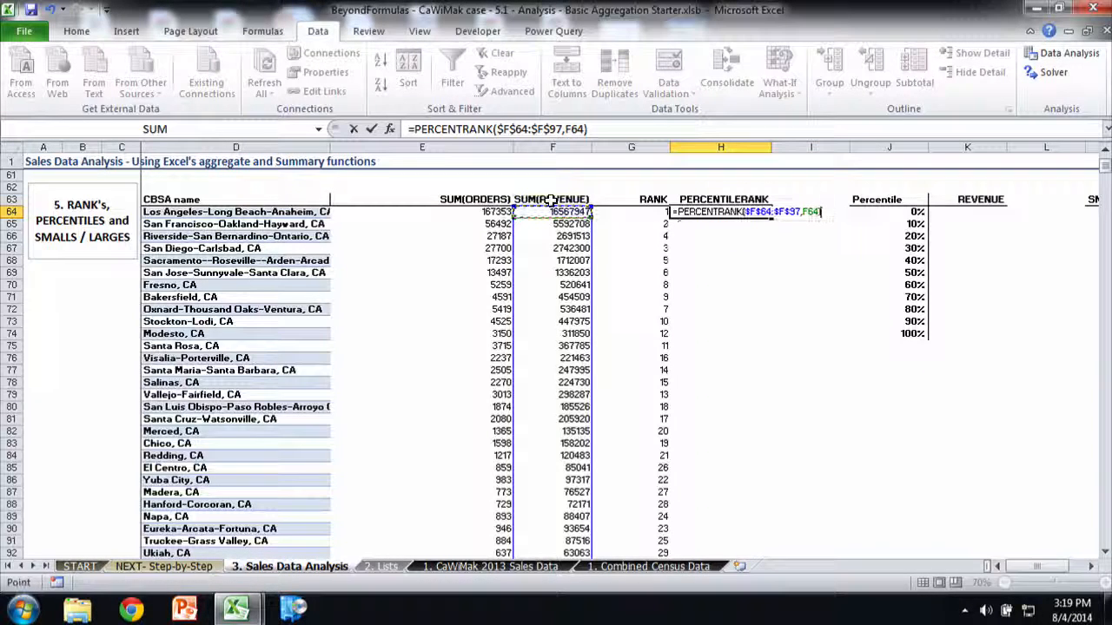
pyautogui.press('Return')
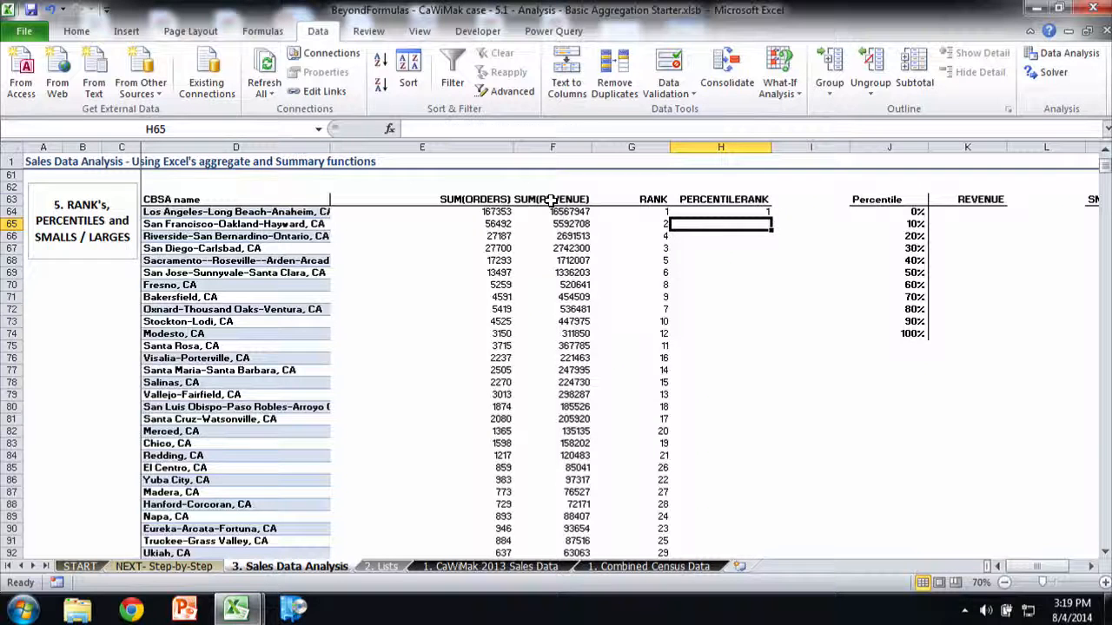
# Step: Format H64 as a percentage and fill its formula down the PERCENTILERANK column for all CBSAs
pyautogui.press('Up')
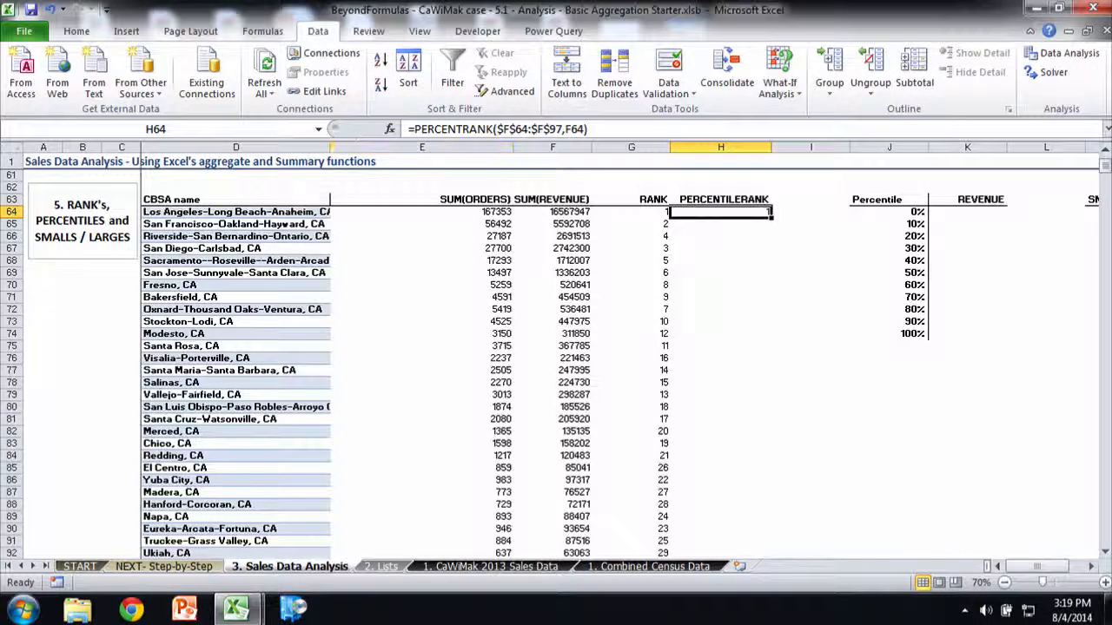
pyautogui.click(75, 30)
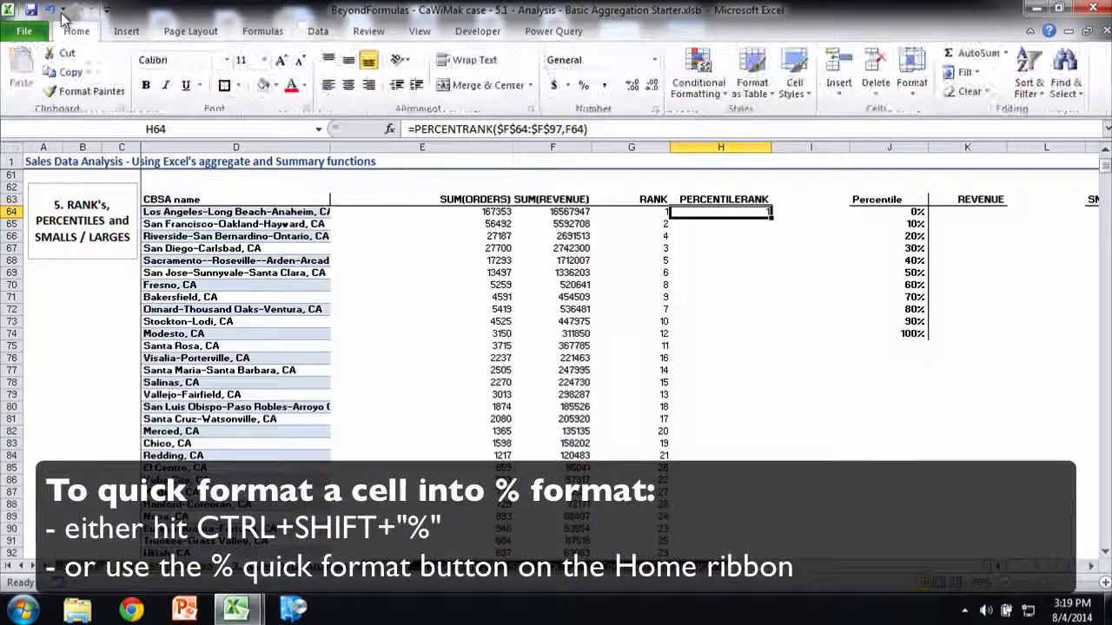
pyautogui.click(580, 85)
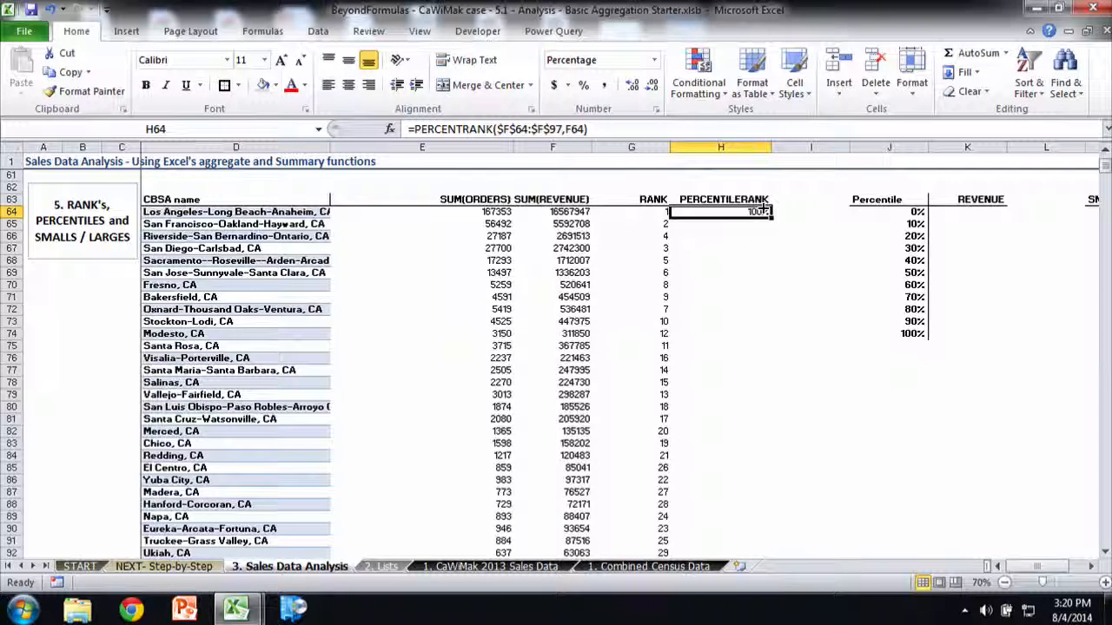
pyautogui.doubleClick(763, 211)
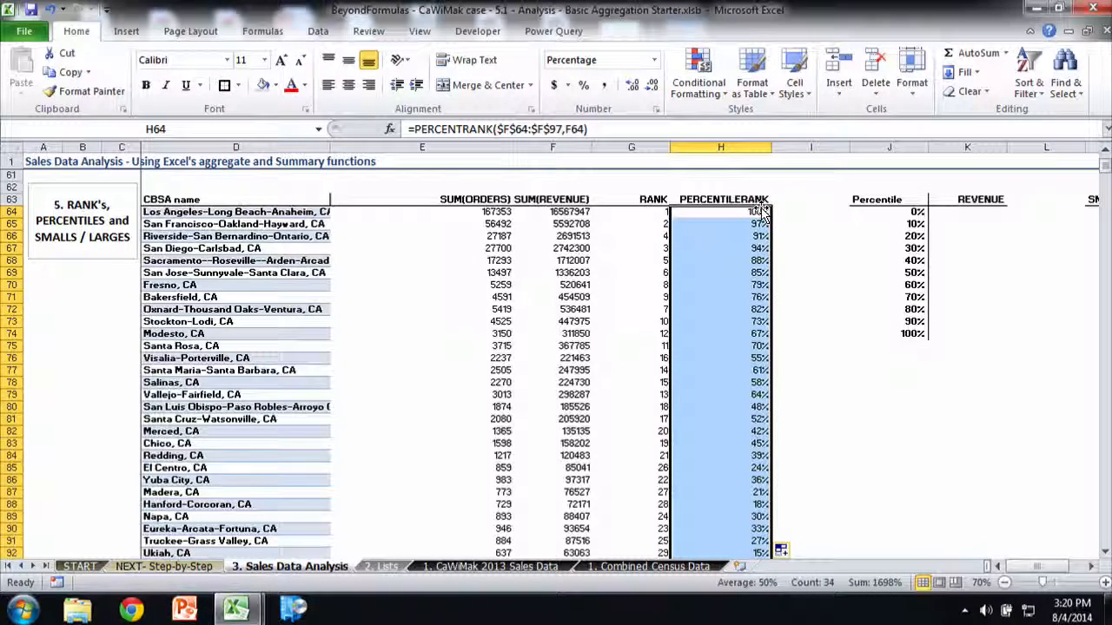
pyautogui.scroll(2, 725, 372)
pyautogui.click(713, 358)
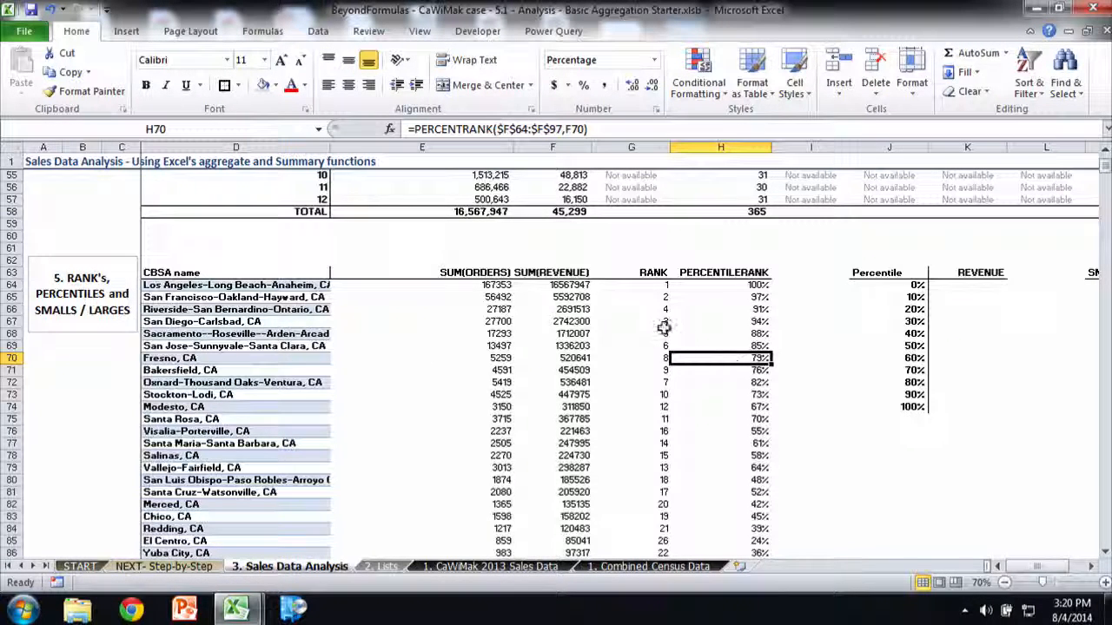
# Step: Sort the whole CBSA table, from the CBSA name header through PERCENTILERANK, by CBSA name on values from A to Z
pyautogui.click(209, 271)
pyautogui.hotkey('ctrl', 'shift', 'Right')
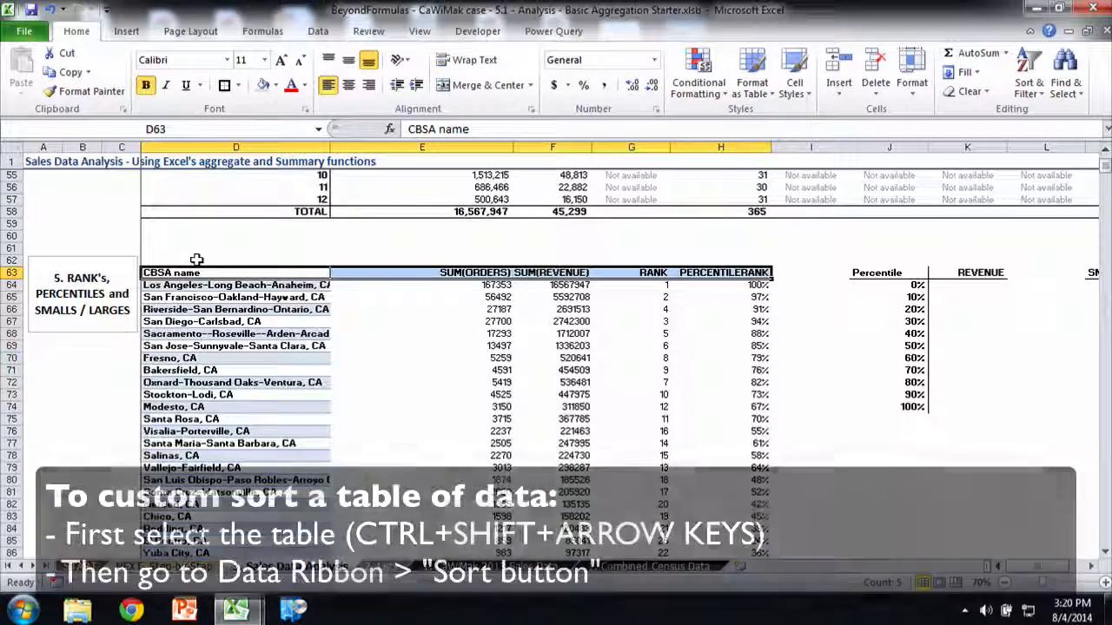
pyautogui.click(204, 259)
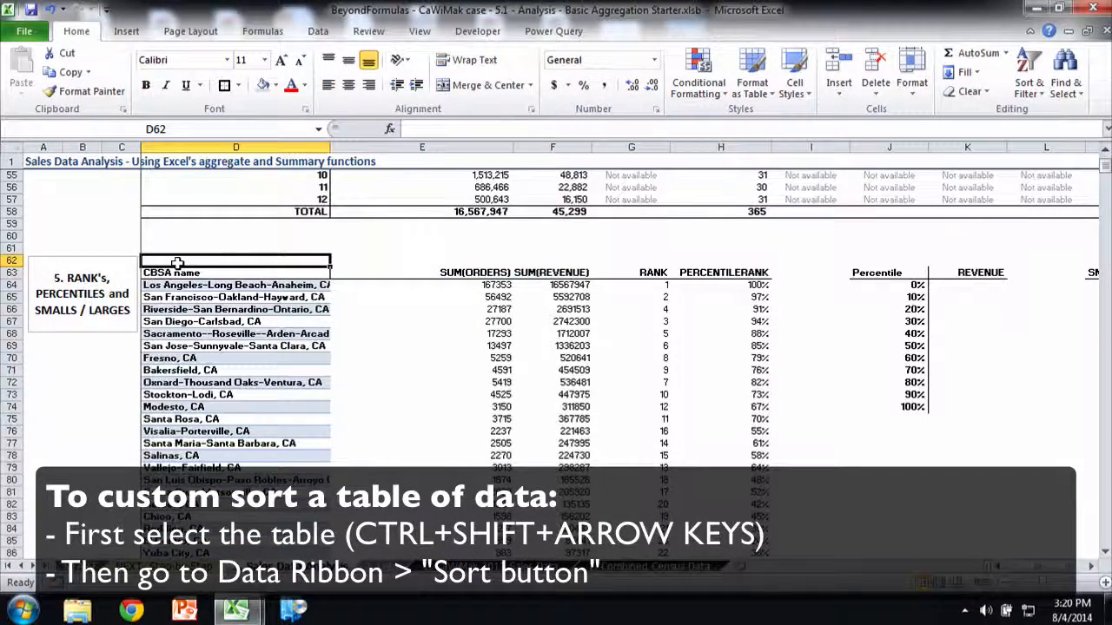
pyautogui.click(177, 263)
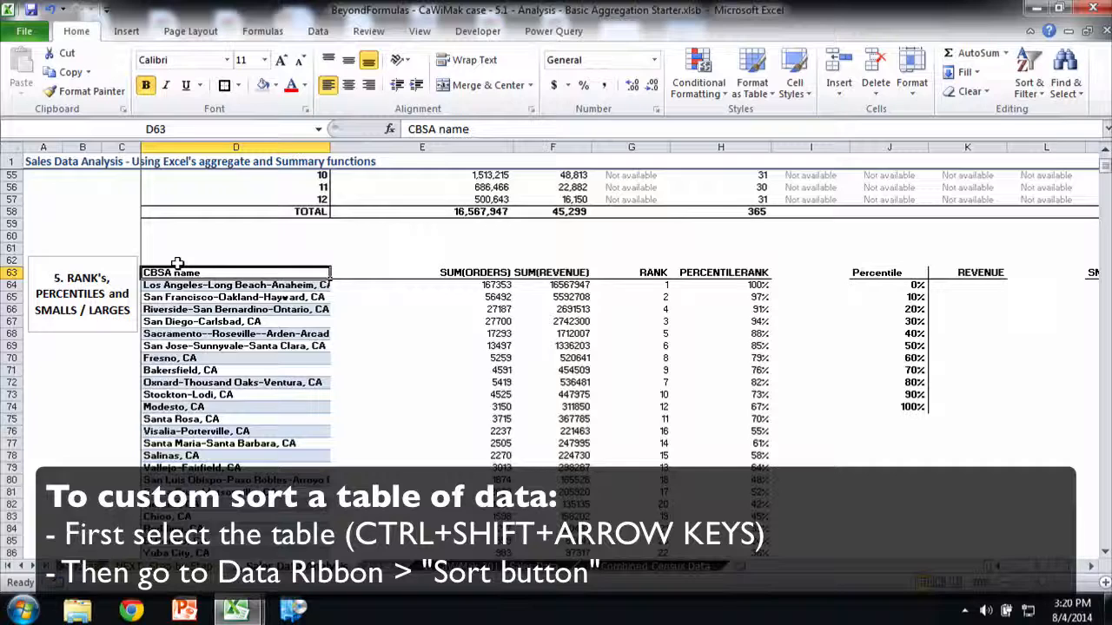
pyautogui.hotkey('ctrl', 'shift', 'Right')
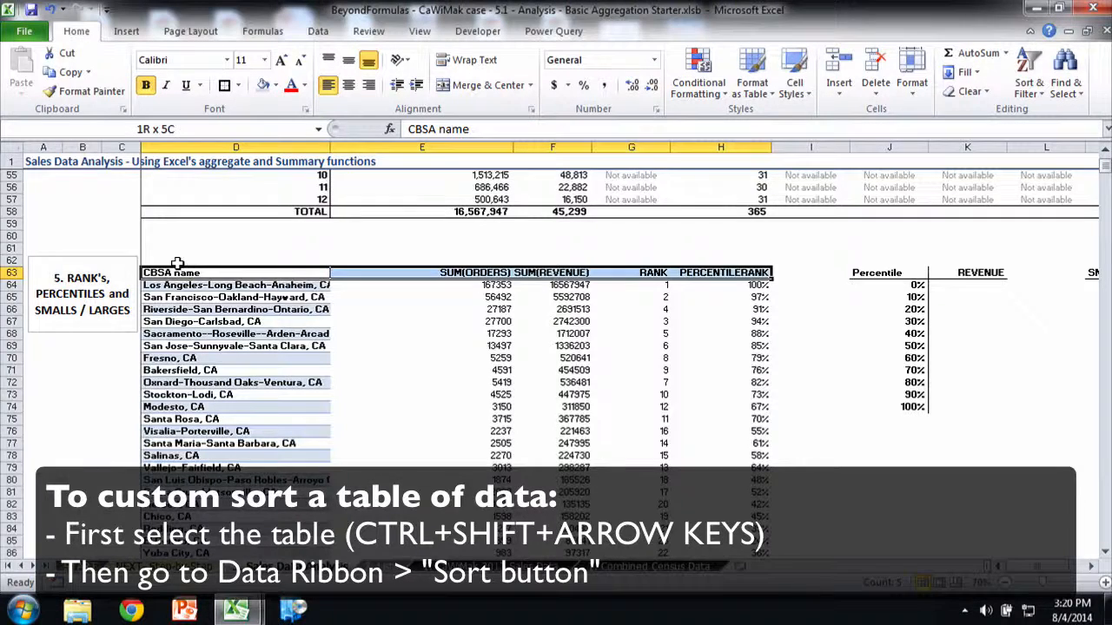
pyautogui.hotkey('ctrl', 'shift', 'Down')
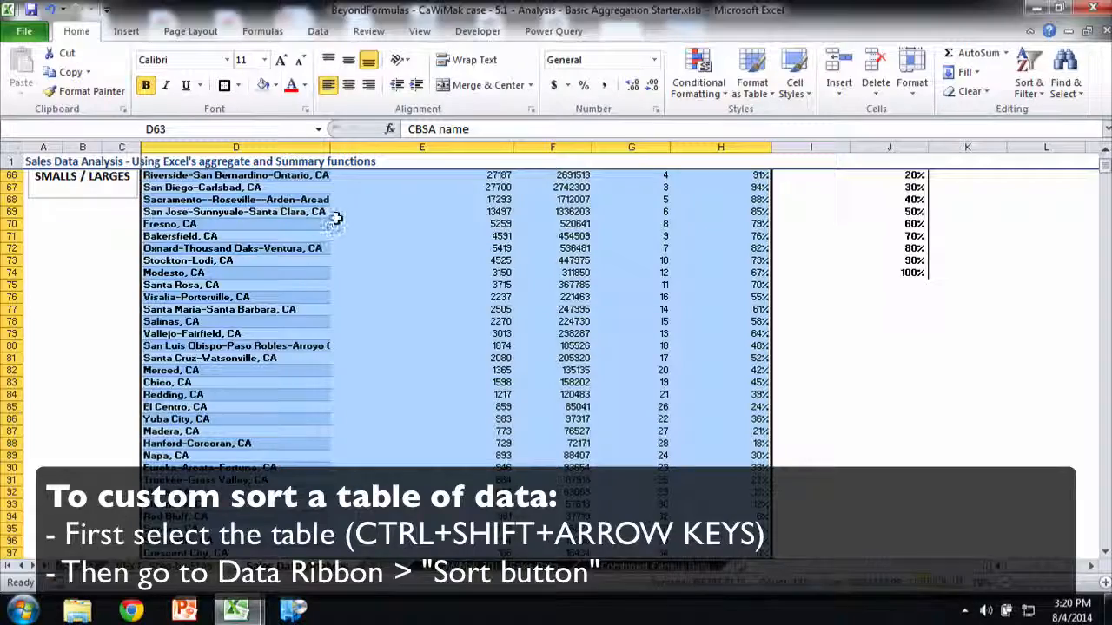
pyautogui.click(318, 31)
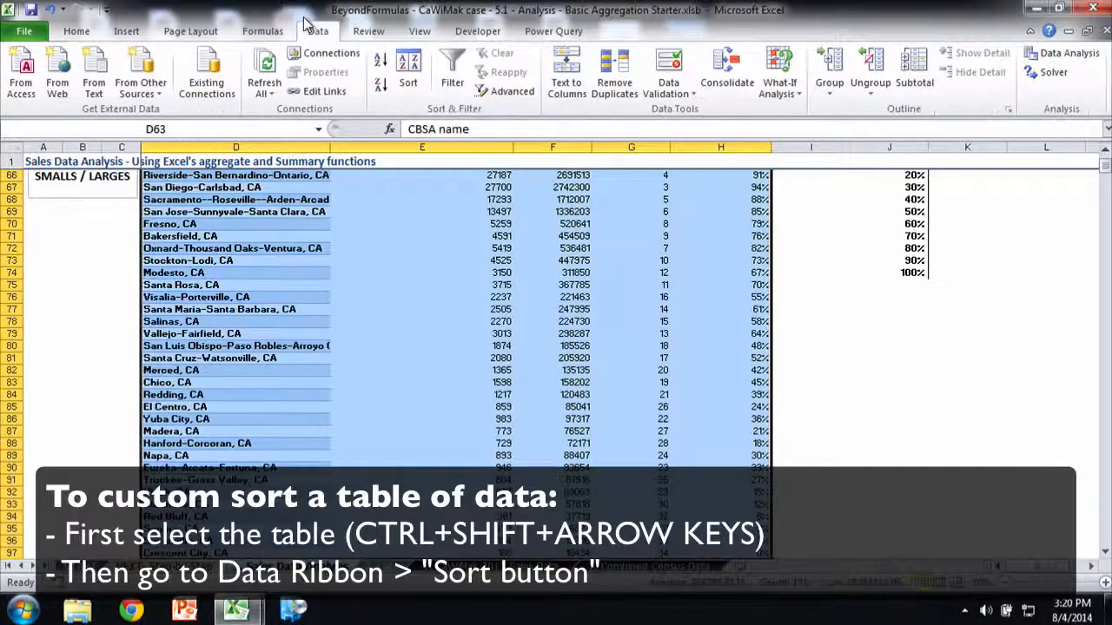
pyautogui.click(405, 66)
pyautogui.click(573, 298)
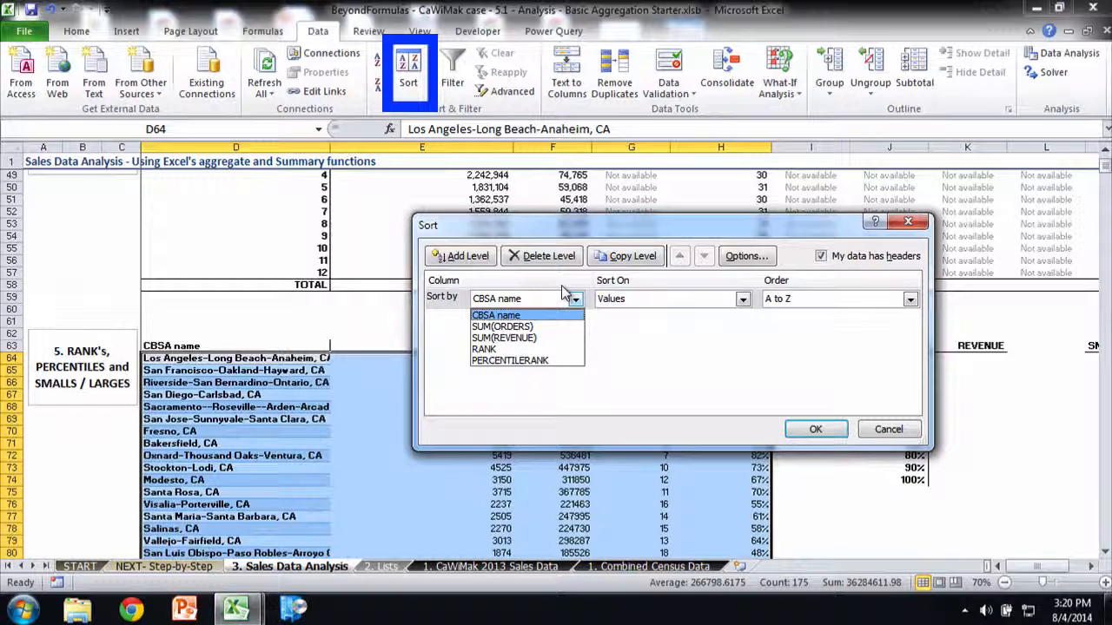
pyautogui.click(496, 314)
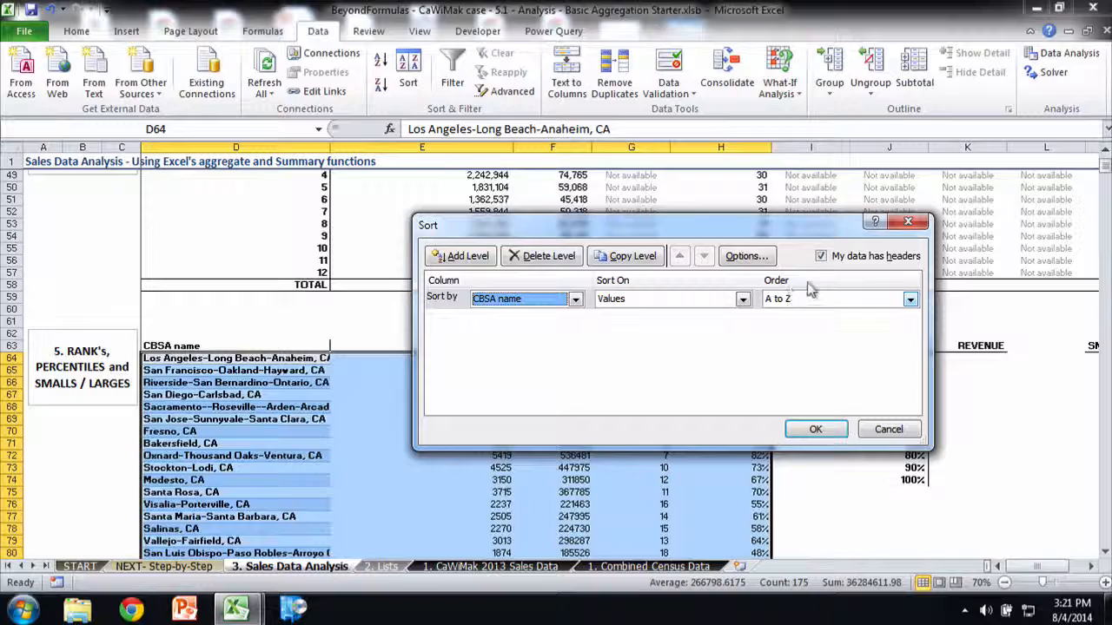
pyautogui.click(811, 428)
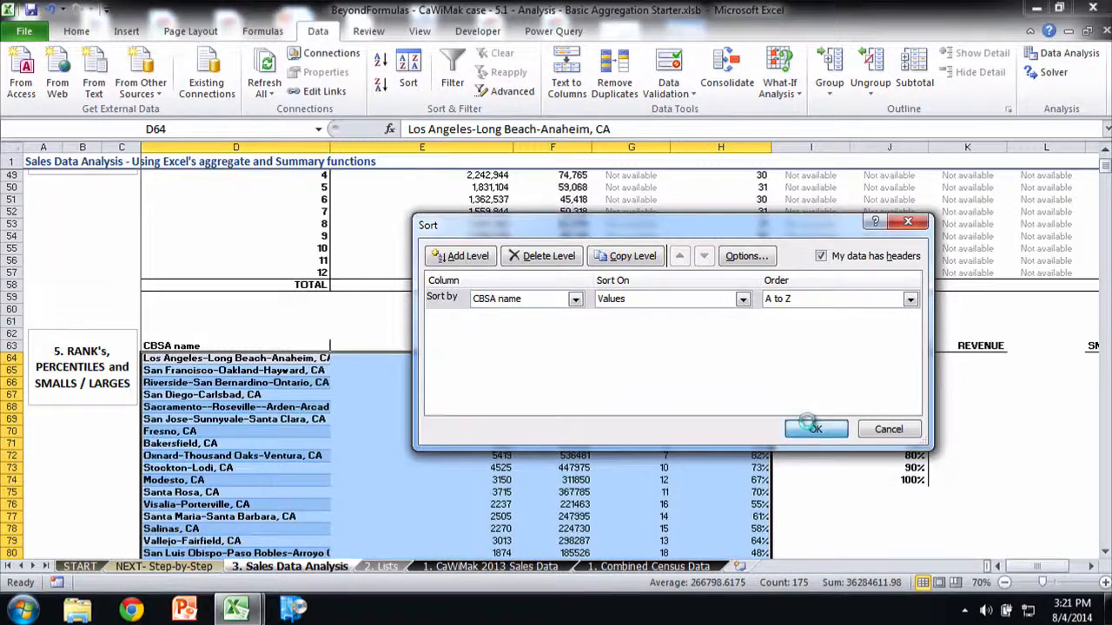
pyautogui.click(553, 394)
# Step: Start a PERCENTILE formula in K64 under the REVENUE heading, beside the 0% percentile
pyautogui.scroll(-1, 895, 347)
pyautogui.click(895, 322)
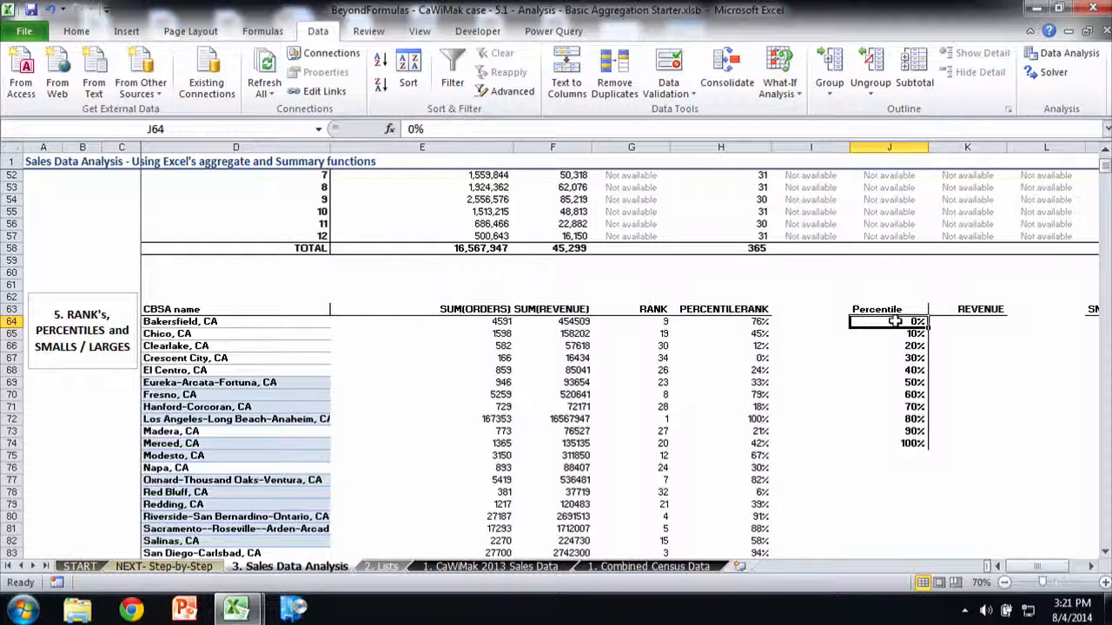
pyautogui.press('Right')
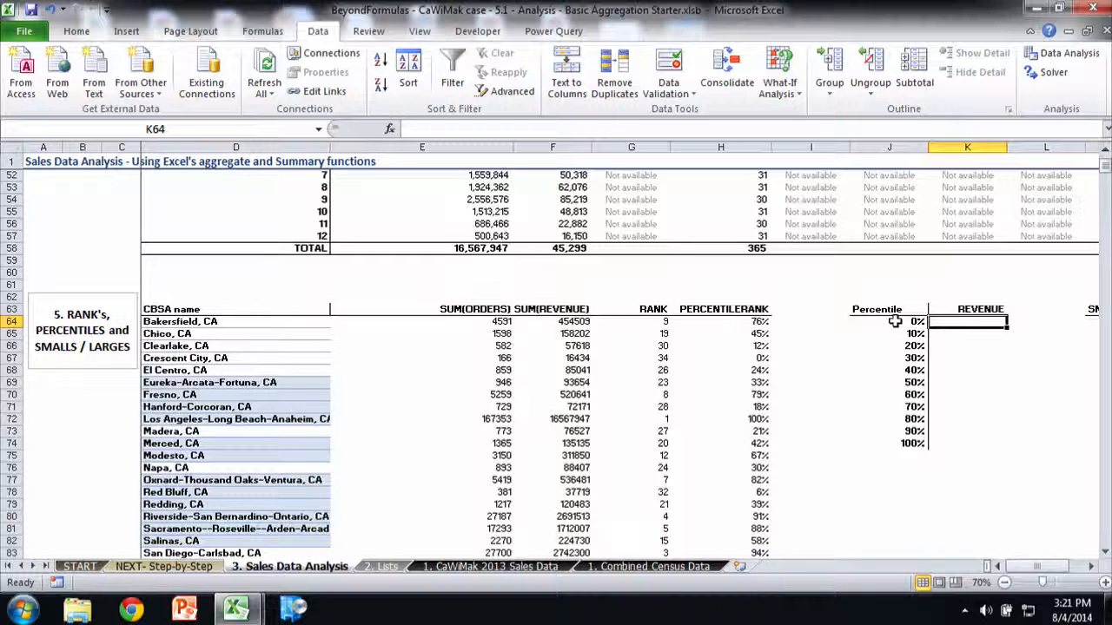
pyautogui.write('=')
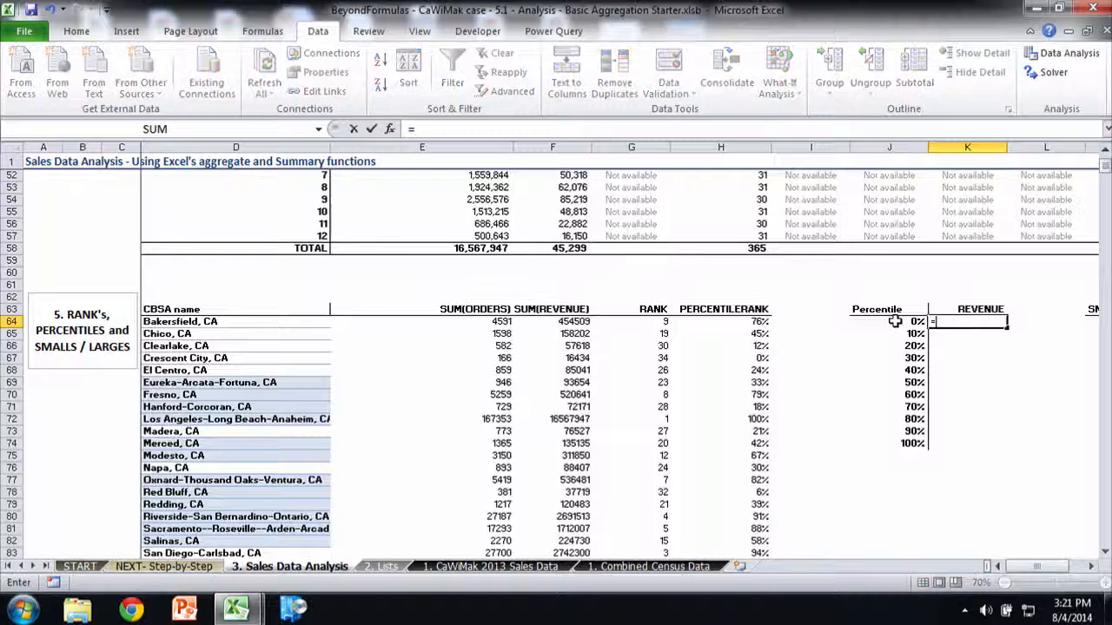
pyautogui.write('perc')
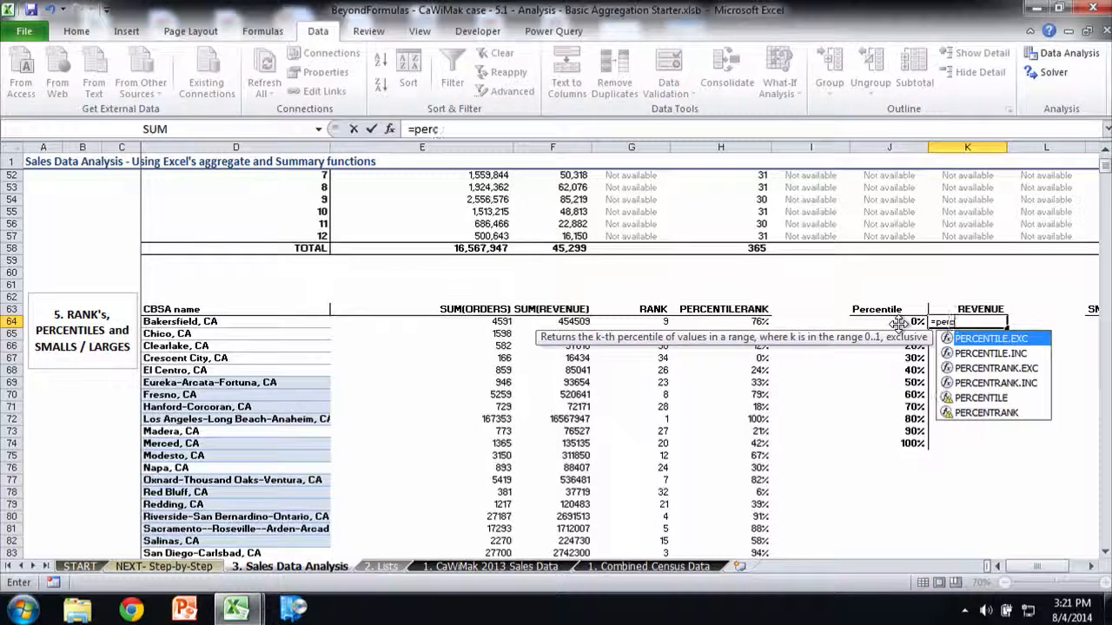
pyautogui.press('Down')
pyautogui.press('Down')
pyautogui.press('Down')
pyautogui.press('Down')
pyautogui.press('Tab')
# Step: Complete the K64 PERCENTILE formula with F64:F97 as the array and J64 as k
pyautogui.click(556, 322)
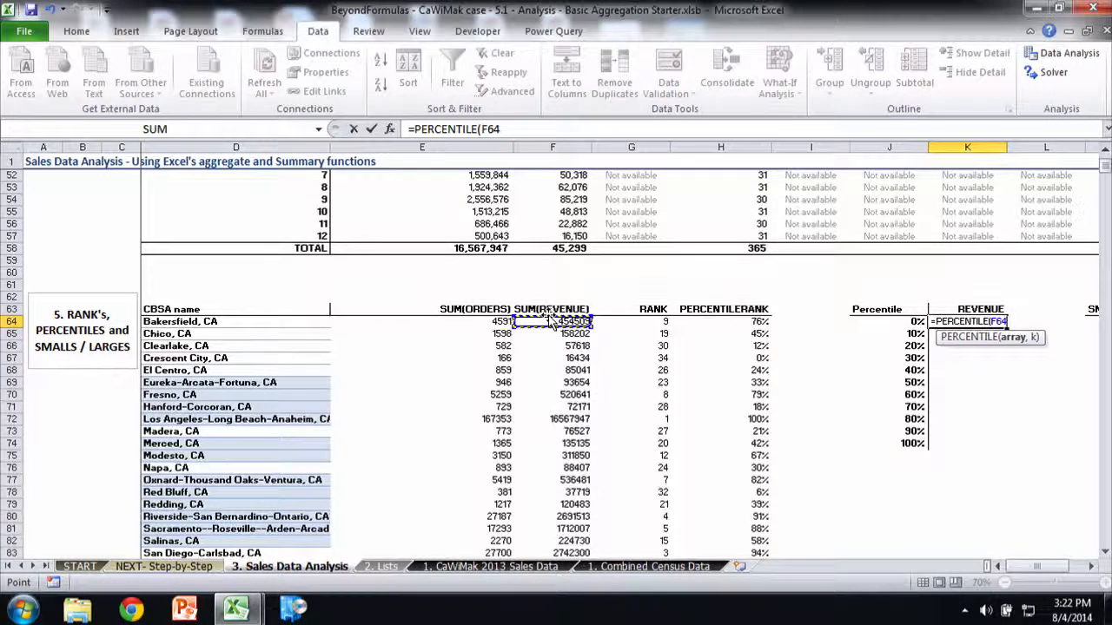
pyautogui.hotkey('ctrl', 'shift', 'Down')
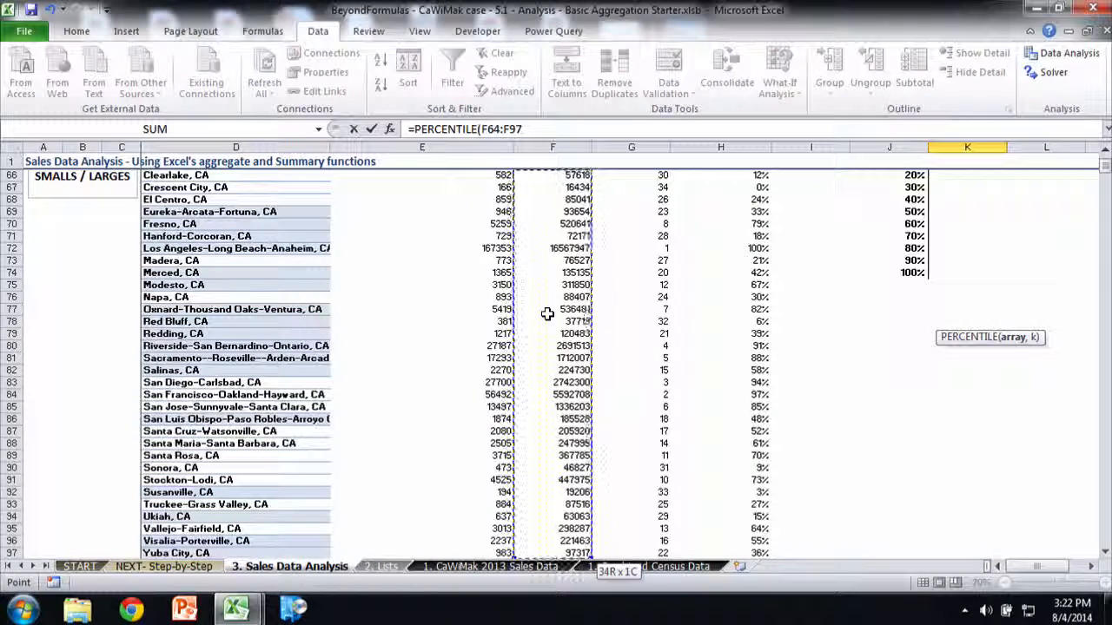
pyautogui.write(',')
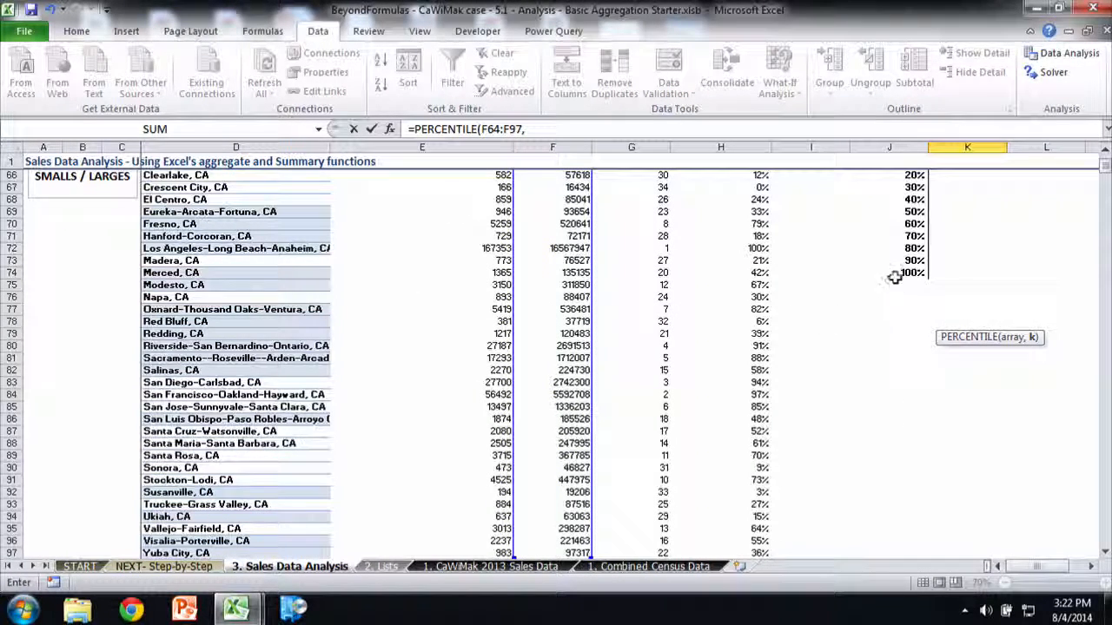
pyautogui.click(912, 238)
pyautogui.press('Up')
pyautogui.press('Up')
pyautogui.press('Up')
pyautogui.press('Up')
pyautogui.press('Up')
pyautogui.press('Up')
pyautogui.press('Up')
pyautogui.press('Up')
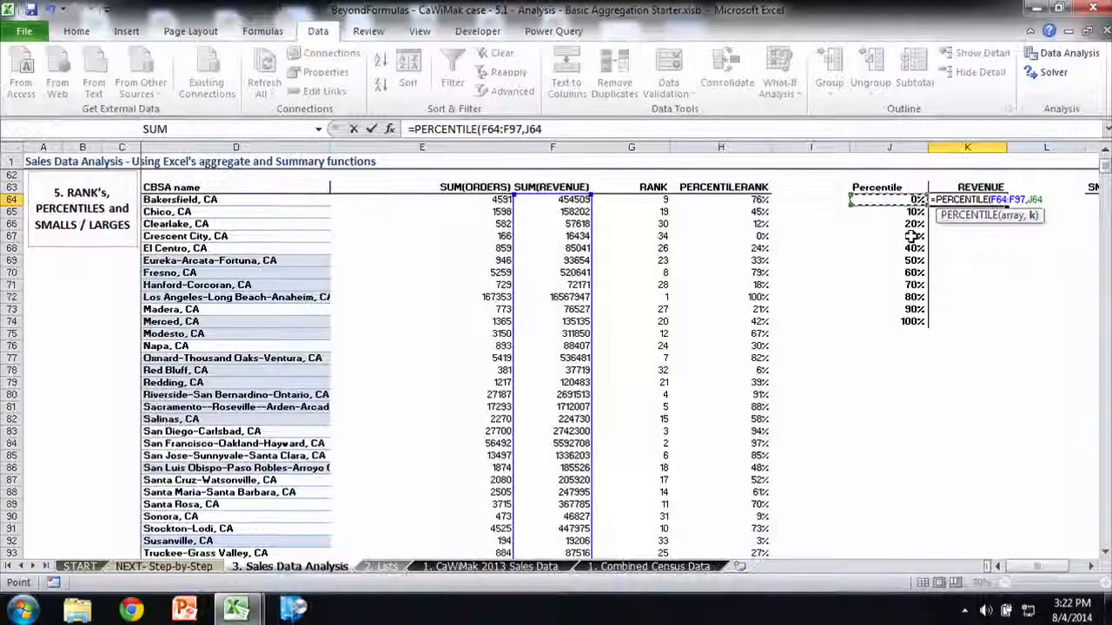
pyautogui.press('Return')
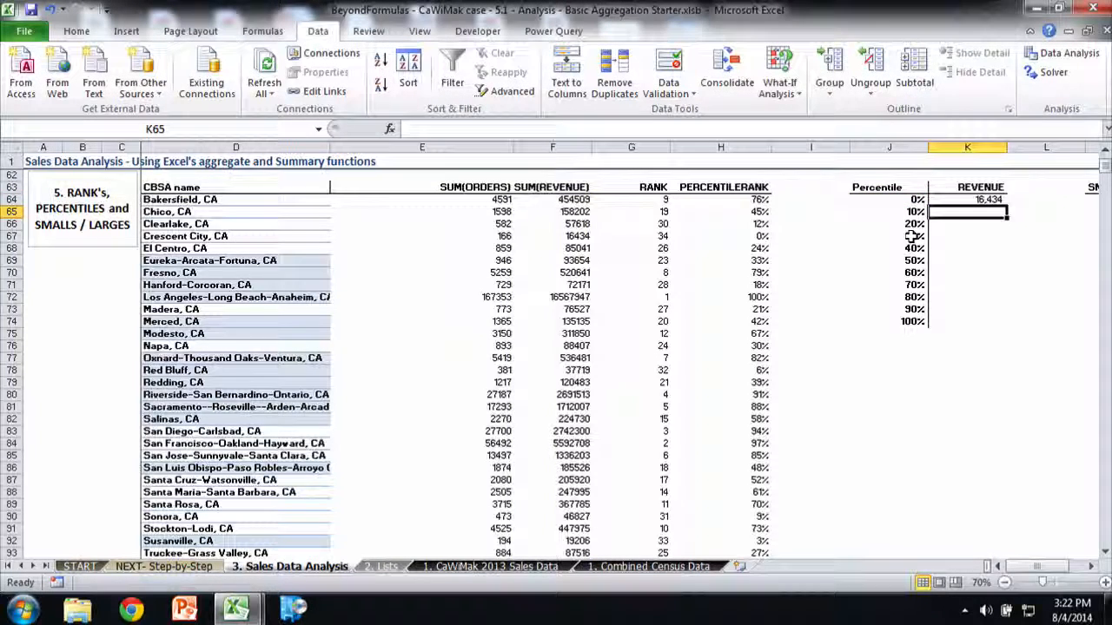
pyautogui.press('Up')
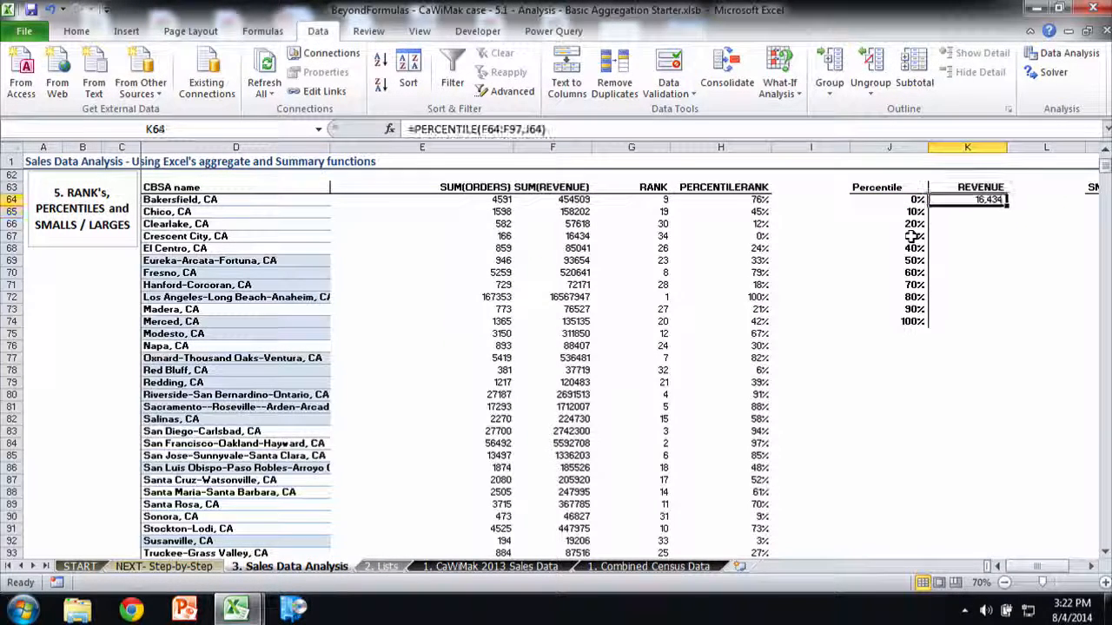
# Step: Fill the K64 PERCENTILE formula down the REVENUE column to the 100% percentile in row 74
pyautogui.doubleClick(1007, 206)
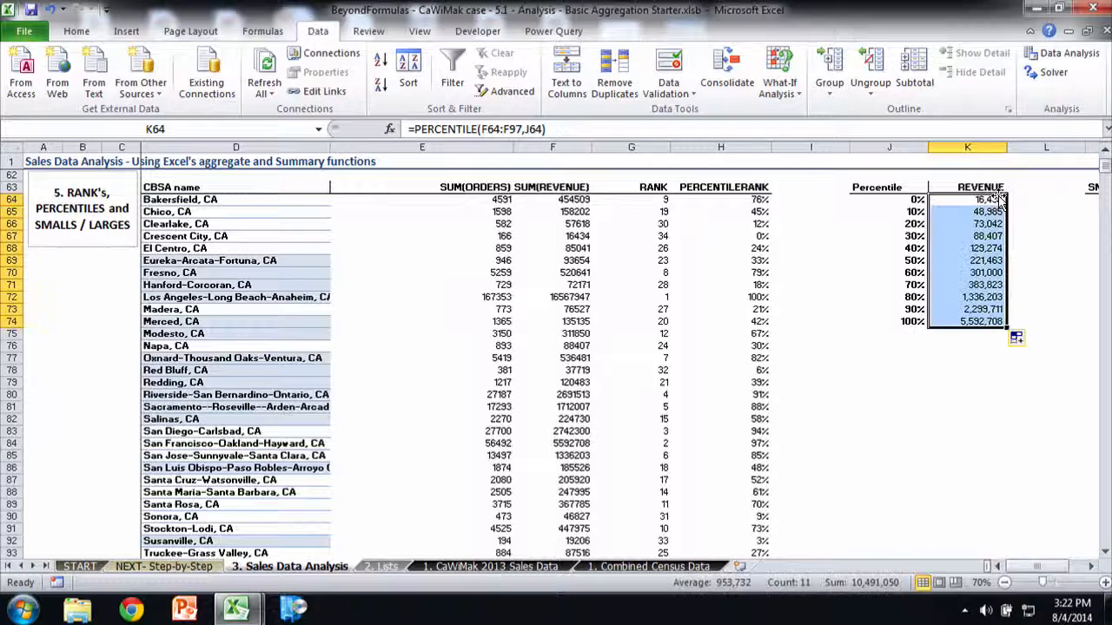
pyautogui.click(1012, 268)
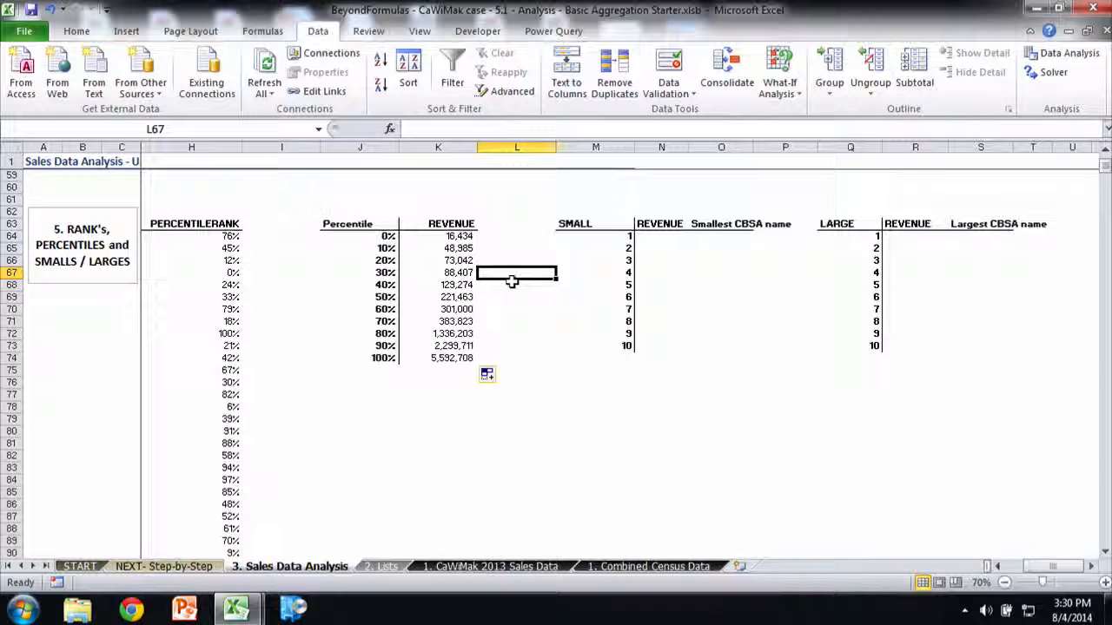
# Step: Start a SMALL formula in N64, under REVENUE in the SMALL table, with the absolute range $F$64:$F$97 as the array
pyautogui.click(665, 238)
pyautogui.write('=')
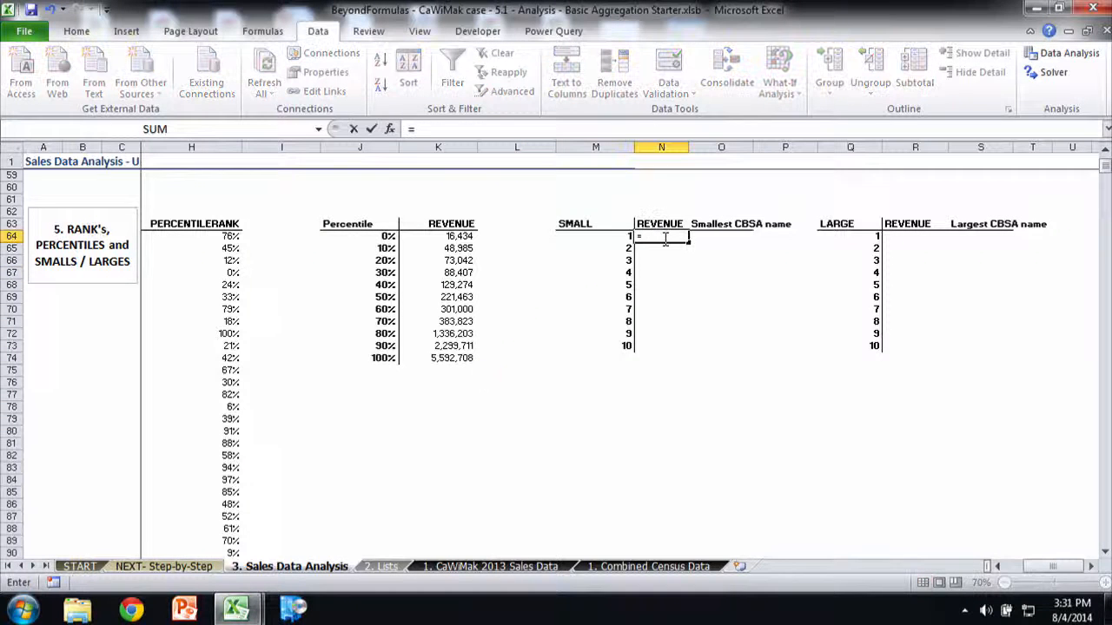
pyautogui.write('SMAL')
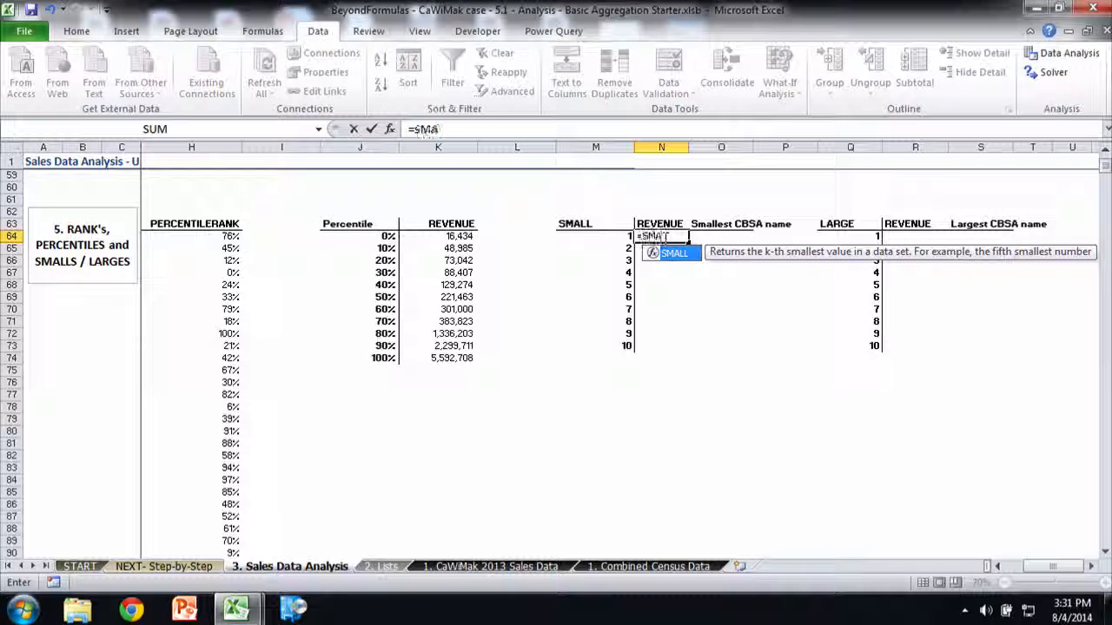
pyautogui.press('Tab')
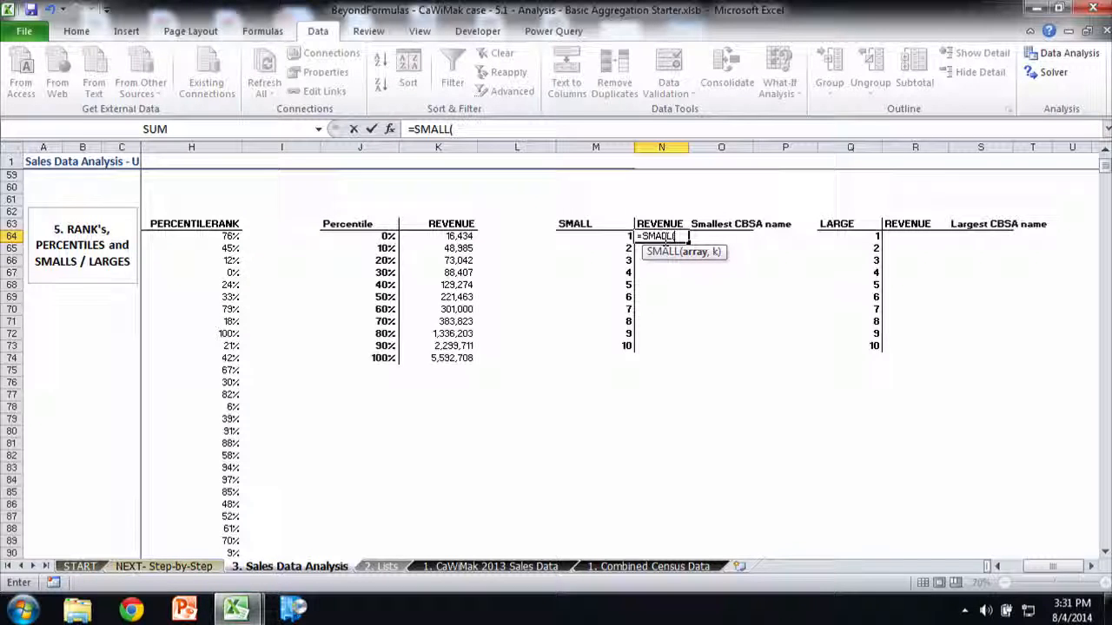
pyautogui.press('Left')
pyautogui.press('Left')
pyautogui.press('Left')
pyautogui.press('Left')
pyautogui.press('Left')
pyautogui.press('Left')
pyautogui.press('Left')
pyautogui.press('Left')
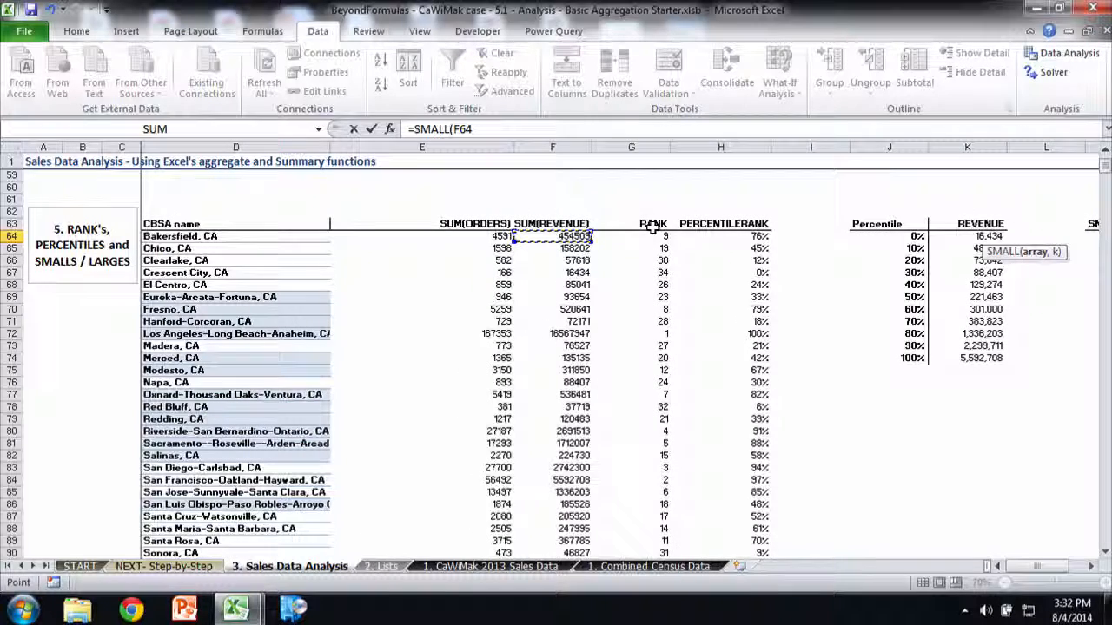
pyautogui.hotkey('ctrl', 'shift', 'Down')
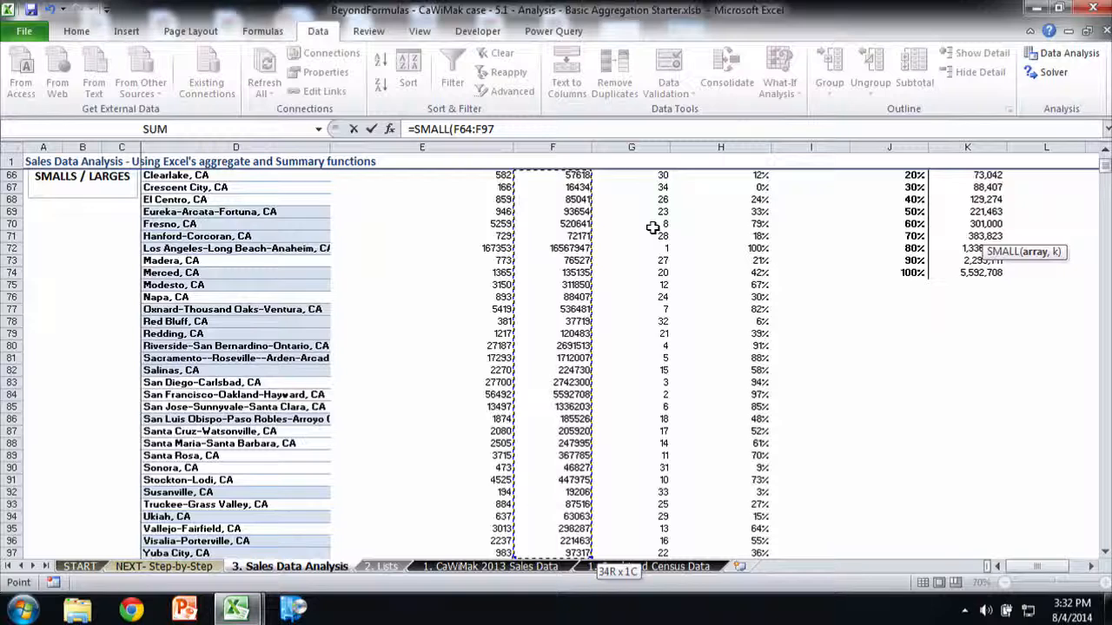
pyautogui.press('F4')
pyautogui.write(',')
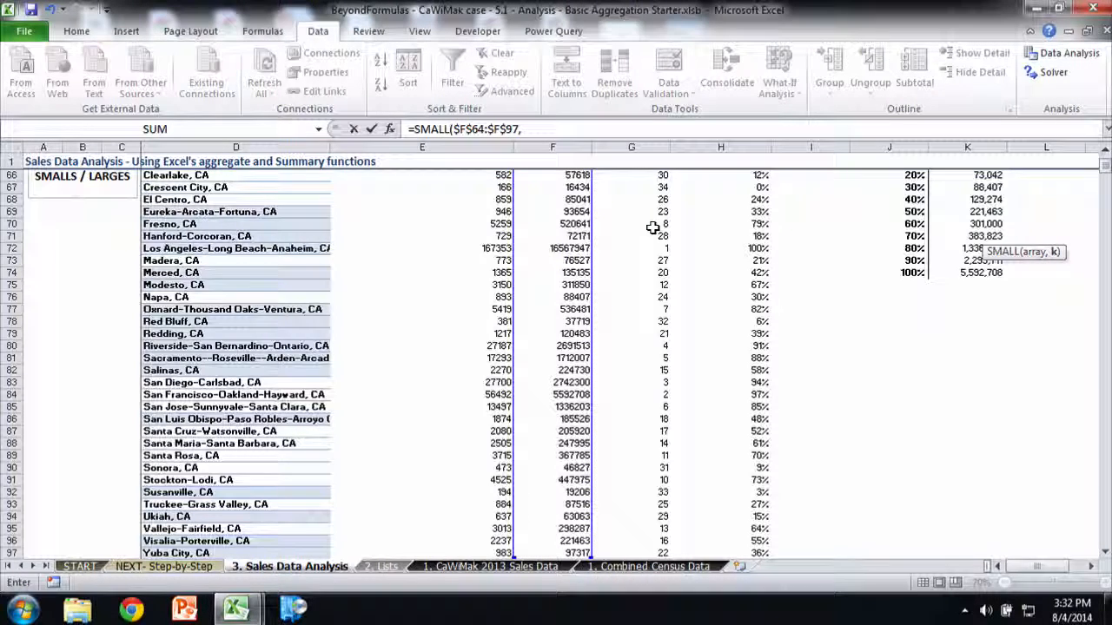
# Step: Complete the N64 SMALL formula with M64 as k and fill it down to position 10 in row 73
pyautogui.press('Left')
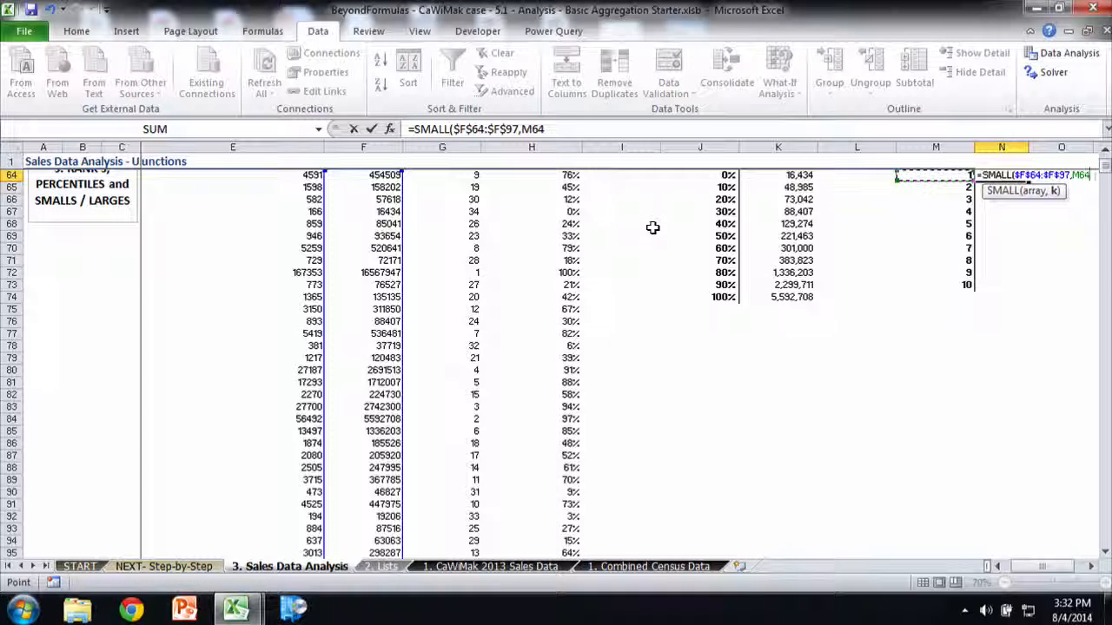
pyautogui.write(')')
pyautogui.press('Return')
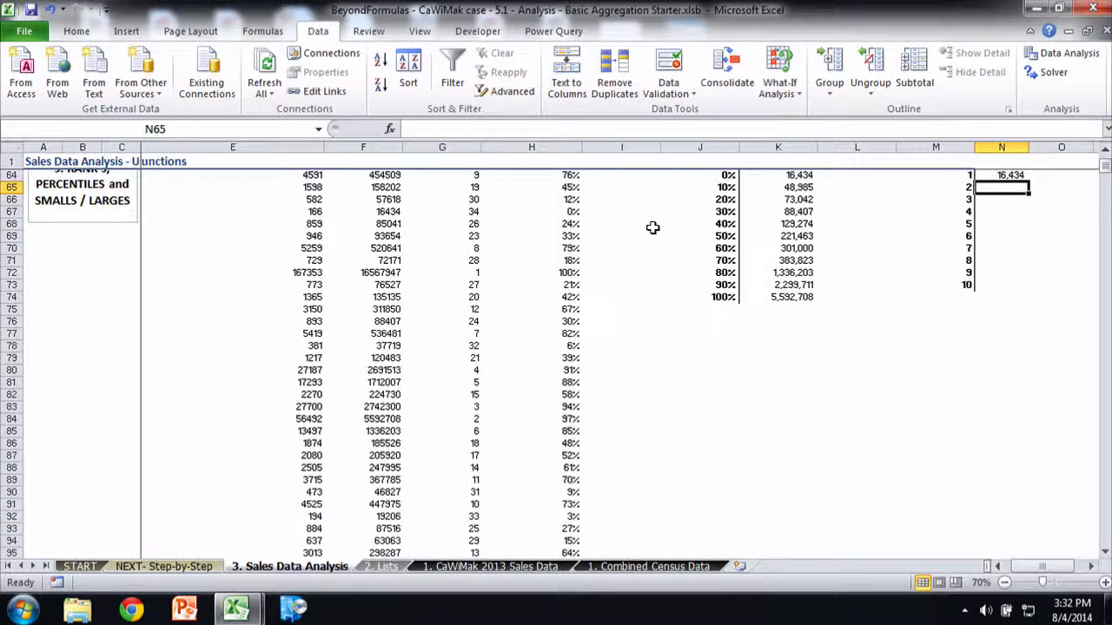
pyautogui.click(841, 212)
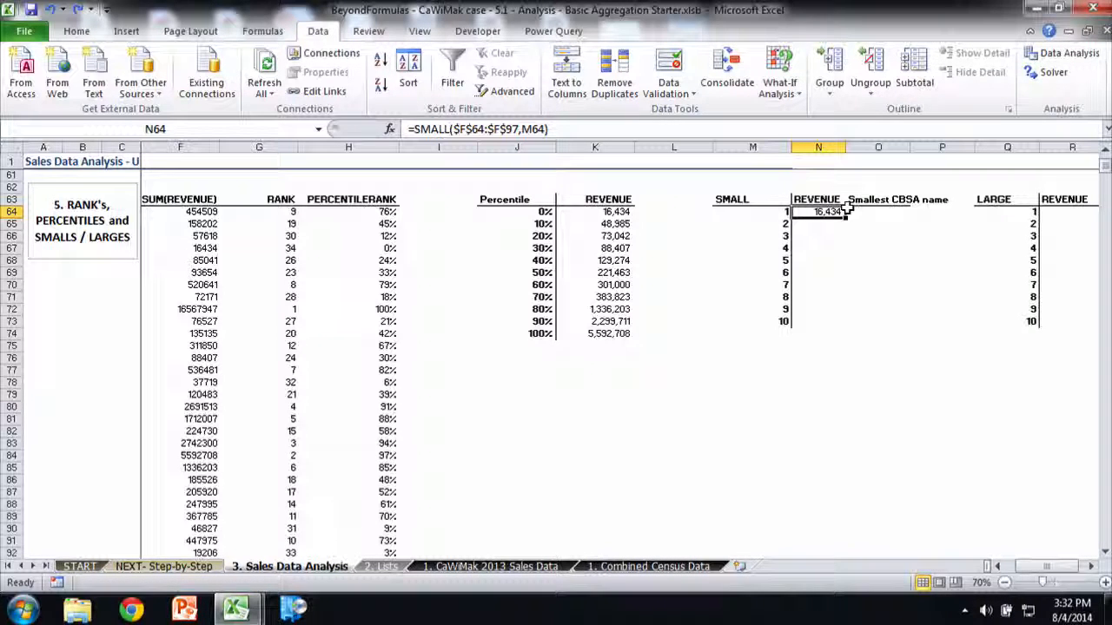
pyautogui.doubleClick(844, 216)
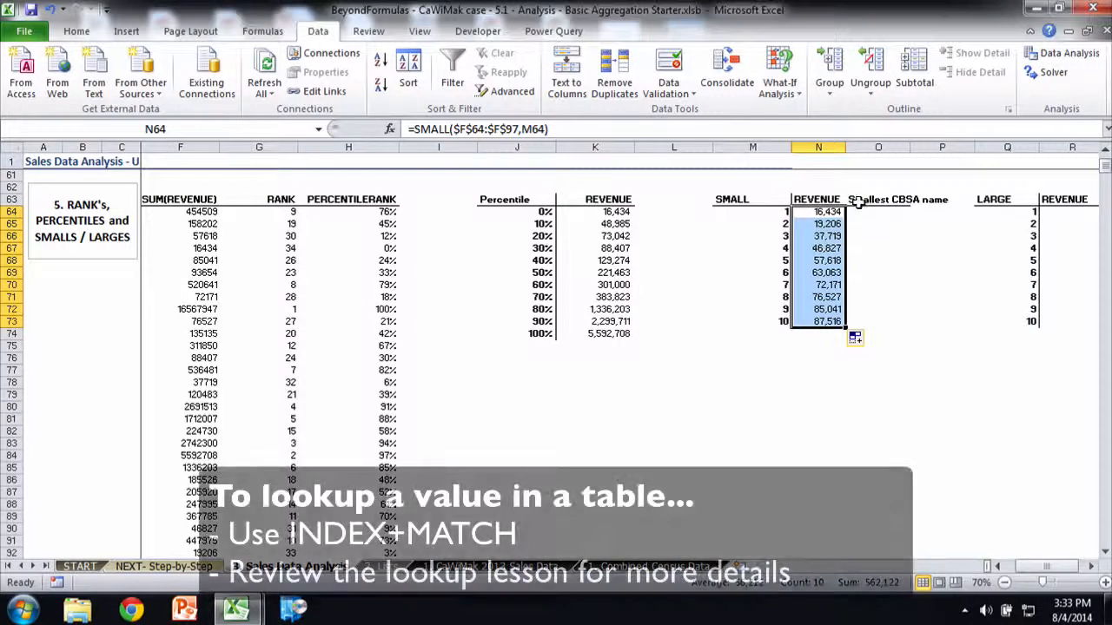
# Step: Start an INDEX formula in O64 under Smallest CBSA name, with the CBSA names D64:D97 (Agg_test_CBSAnames) as the array
pyautogui.press('Right')
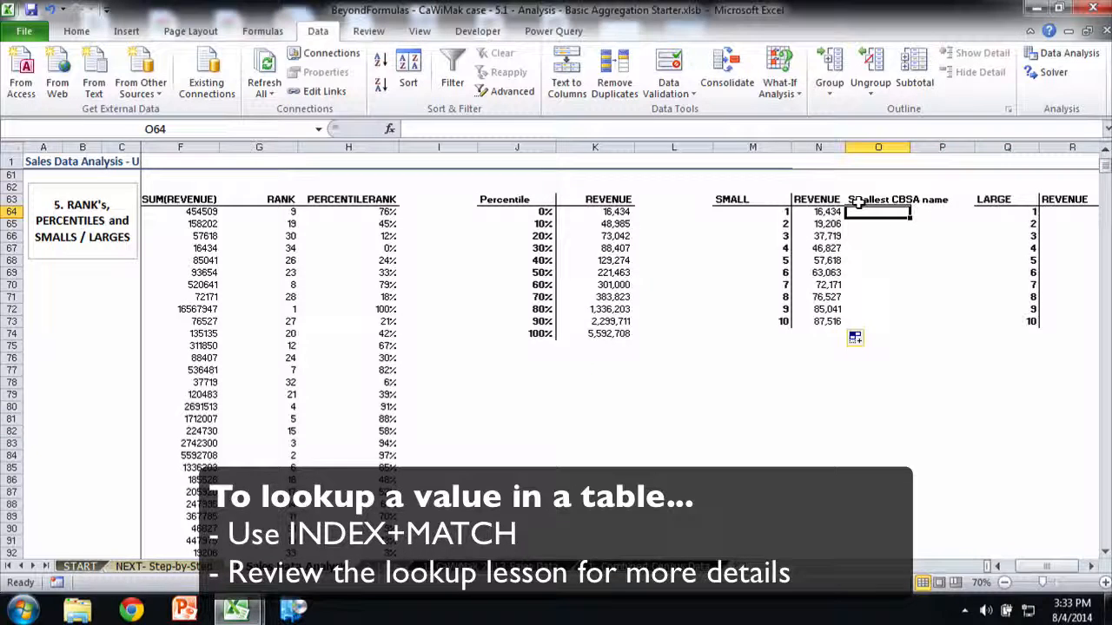
pyautogui.write('=ind')
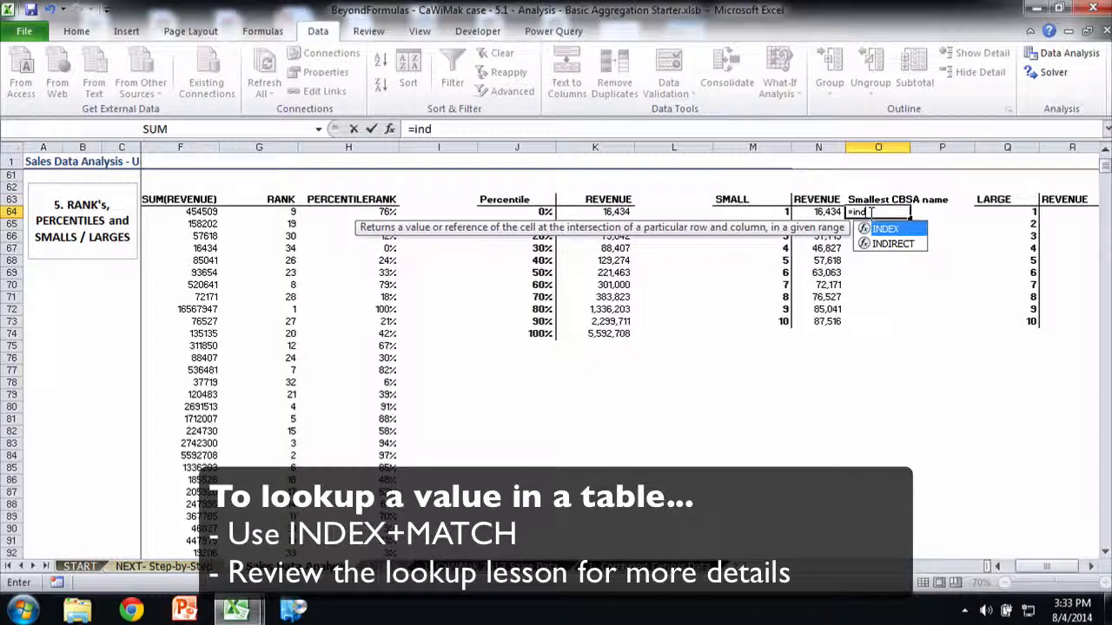
pyautogui.press('Tab')
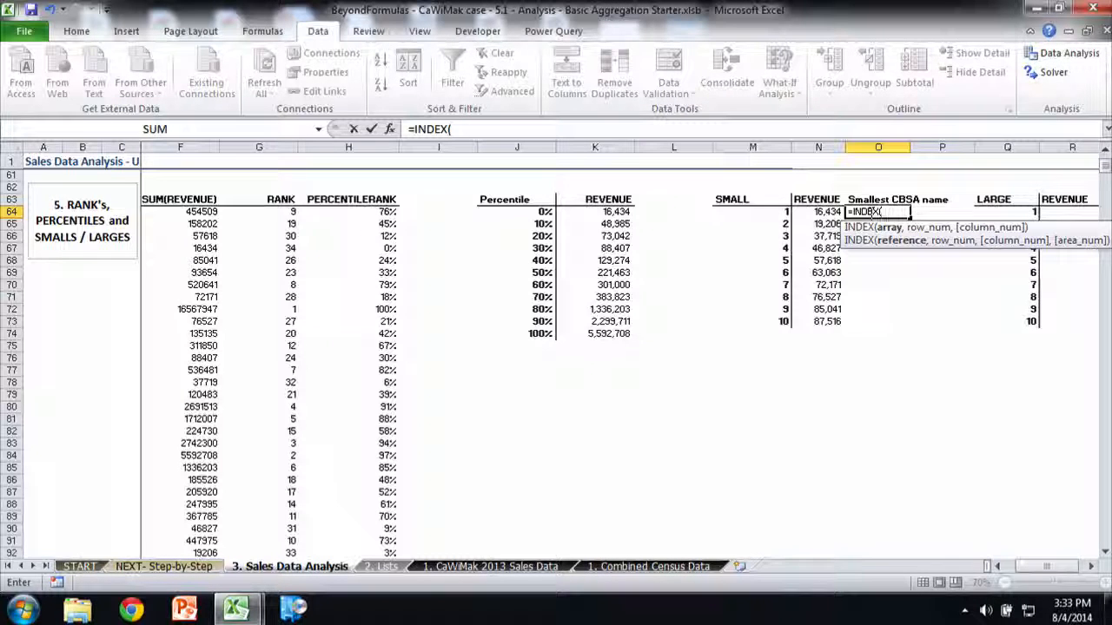
pyautogui.press('Left')
pyautogui.press('Left')
pyautogui.press('Left')
pyautogui.press('Left')
pyautogui.press('Left')
pyautogui.press('Left')
pyautogui.press('Left')
pyautogui.press('Left')
pyautogui.press('Left')
pyautogui.press('Left')
pyautogui.press('Left')
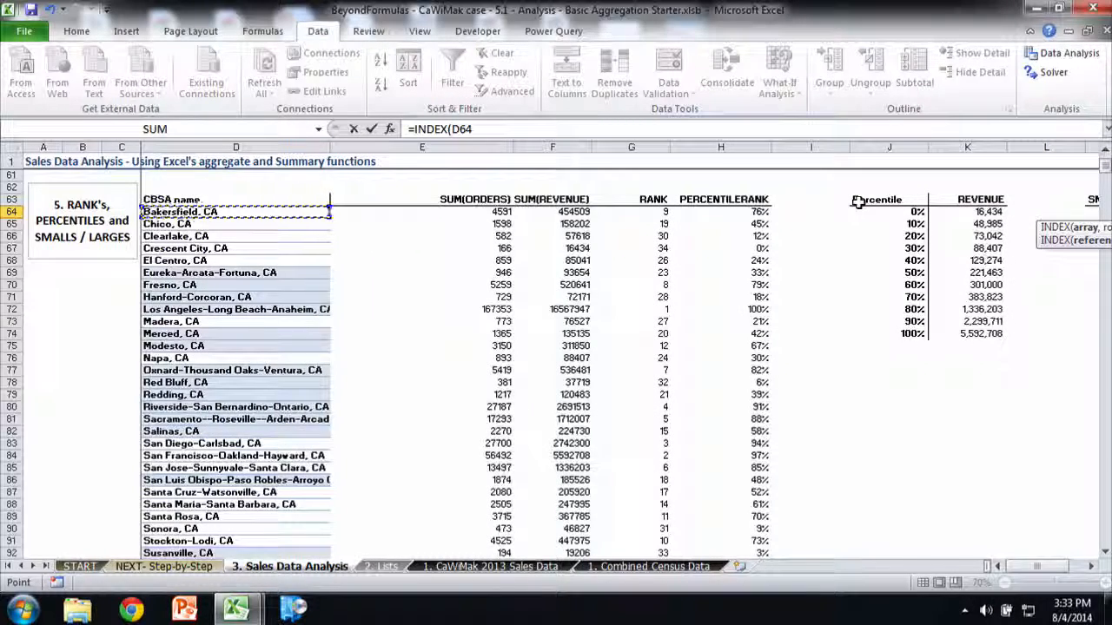
pyautogui.hotkey('ctrl', 'shift', 'Down')
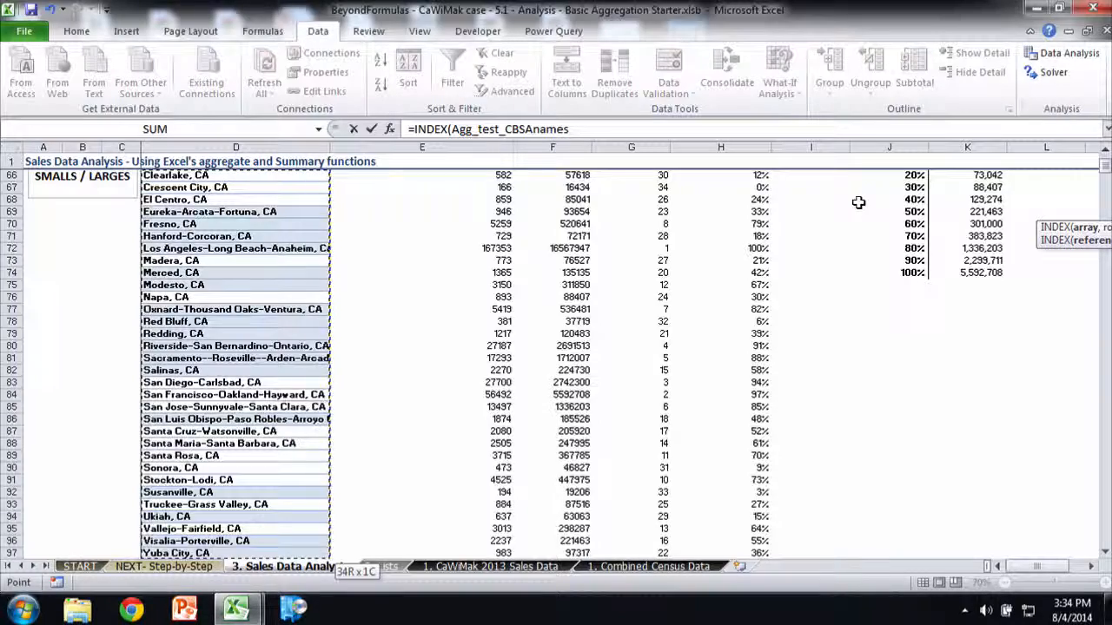
pyautogui.write(',')
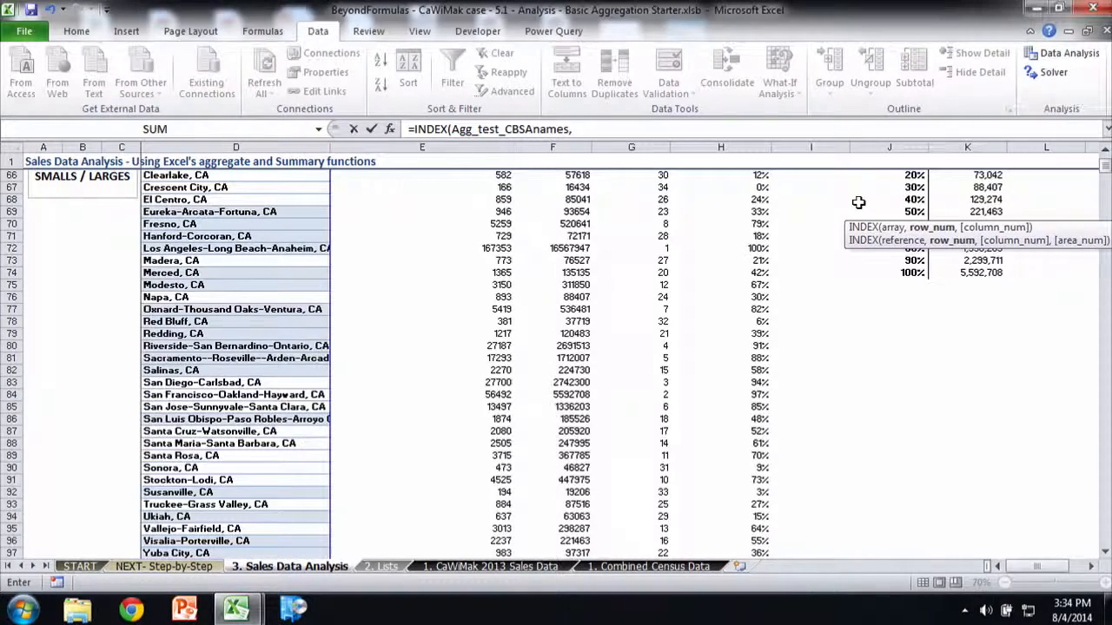
# Step: Nest a MATCH function as the INDEX row number, looking up N64 in the absolute revenue range $F$64:$F$97
pyautogui.write('mat')
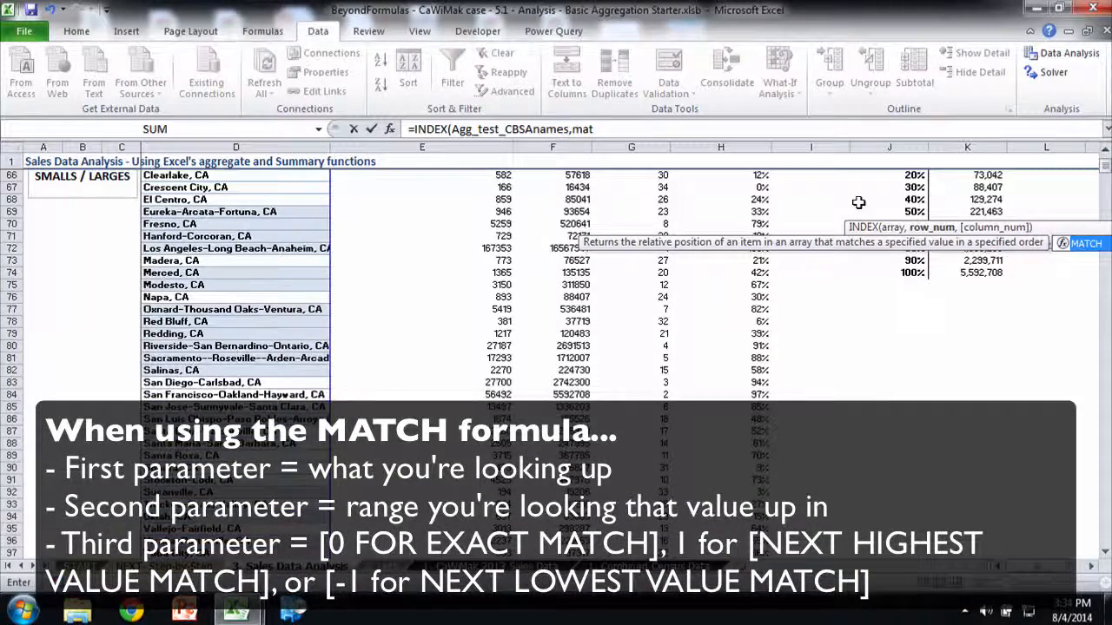
pyautogui.press('Tab')
pyautogui.press('Left')
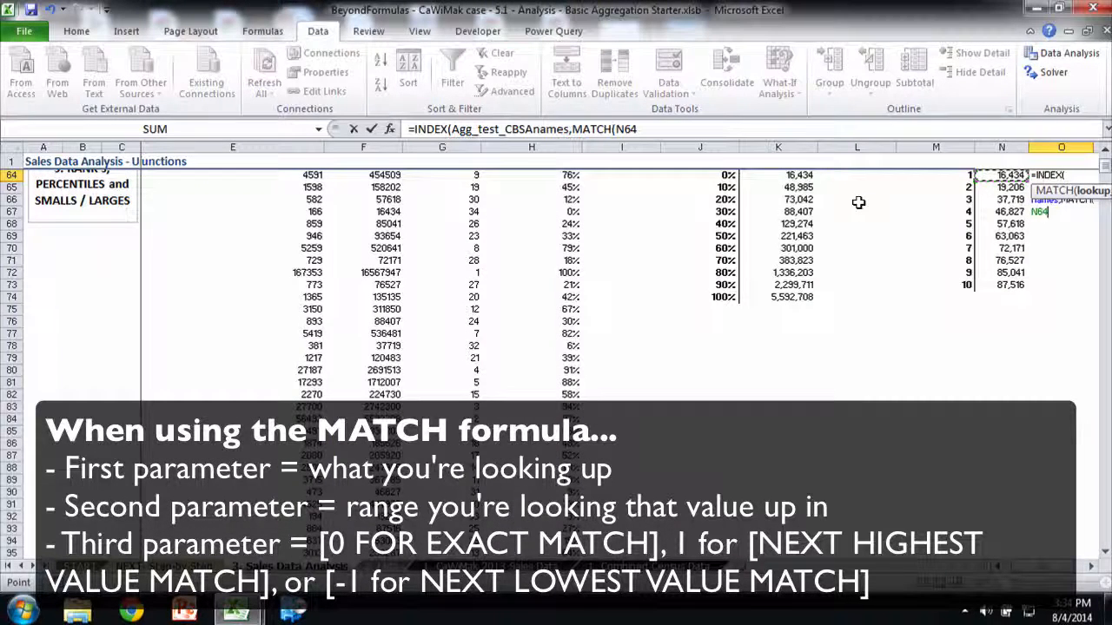
pyautogui.write(',')
pyautogui.press('Left')
pyautogui.press('Left')
pyautogui.press('Left')
pyautogui.press('Left')
pyautogui.press('Left')
pyautogui.press('Left')
pyautogui.press('Left')
pyautogui.press('Left')
pyautogui.press('Left')
pyautogui.press('Left')
pyautogui.press('Left')
pyautogui.hotkey('ctrl', 'shift', 'Down')
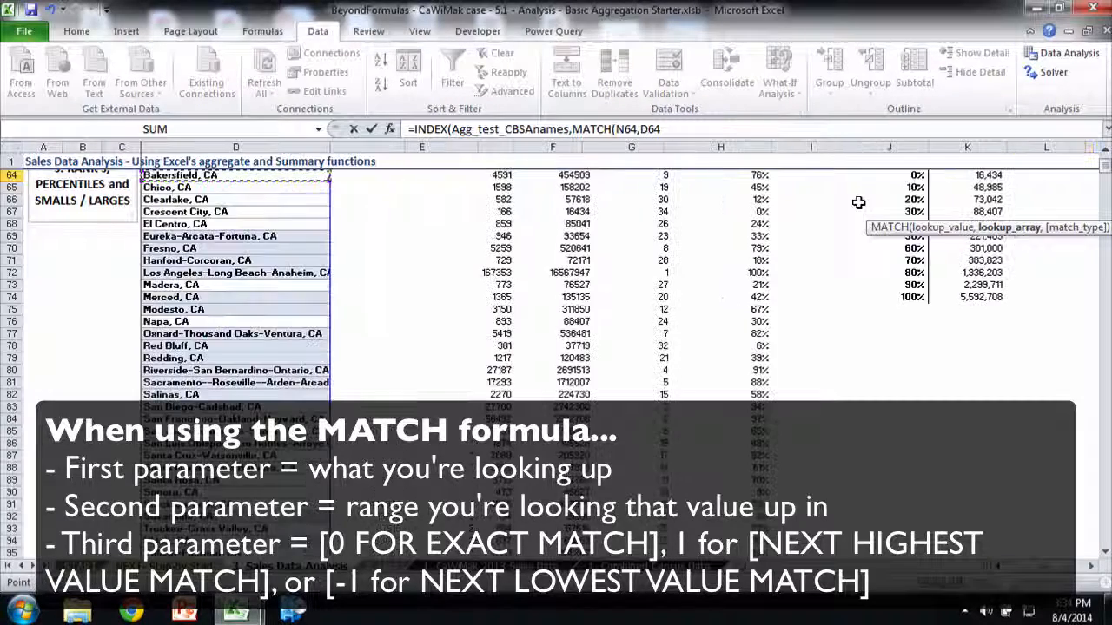
pyautogui.press('Right')
pyautogui.press('Right')
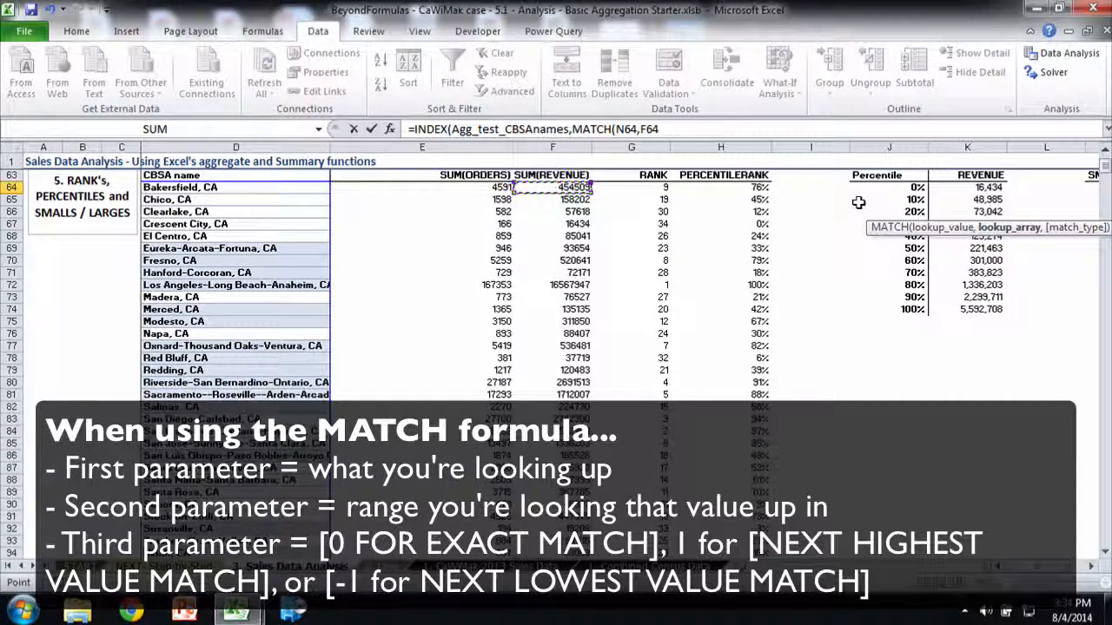
pyautogui.hotkey('ctrl', 'shift', 'Down')
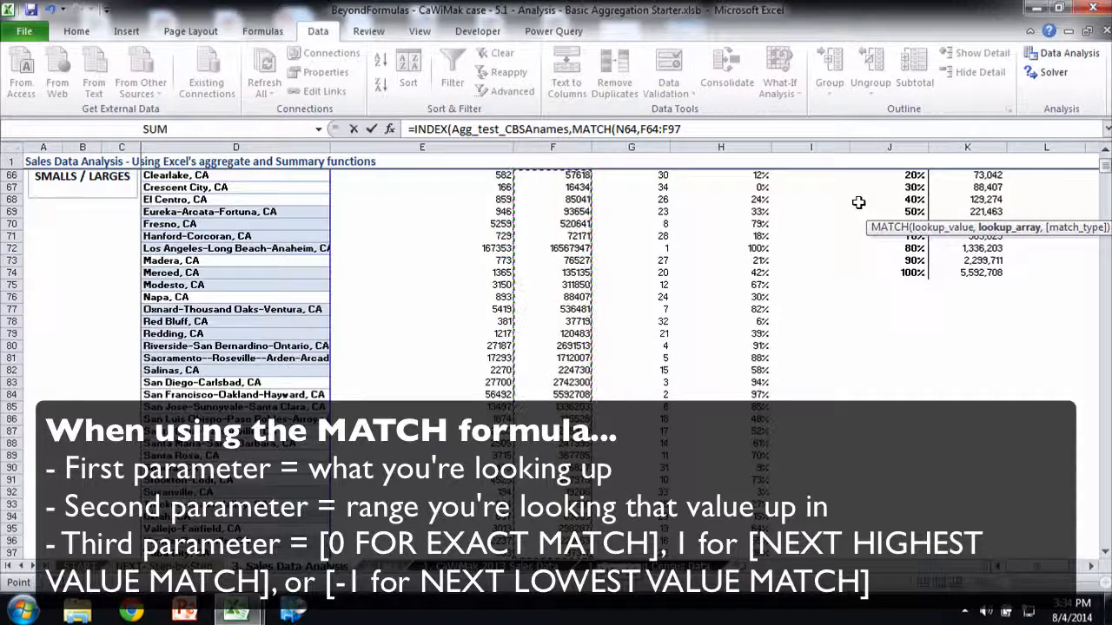
pyautogui.press('F4')
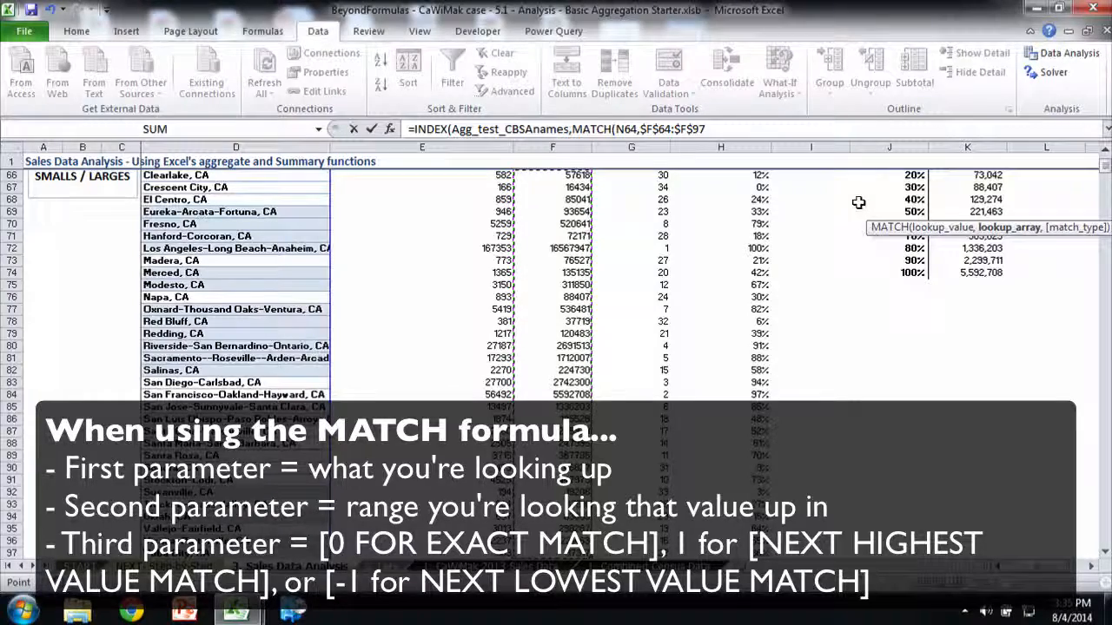
# Step: Finish the O64 formula with match type 0 for an exact match and fill it down through row 73
pyautogui.write(',0')
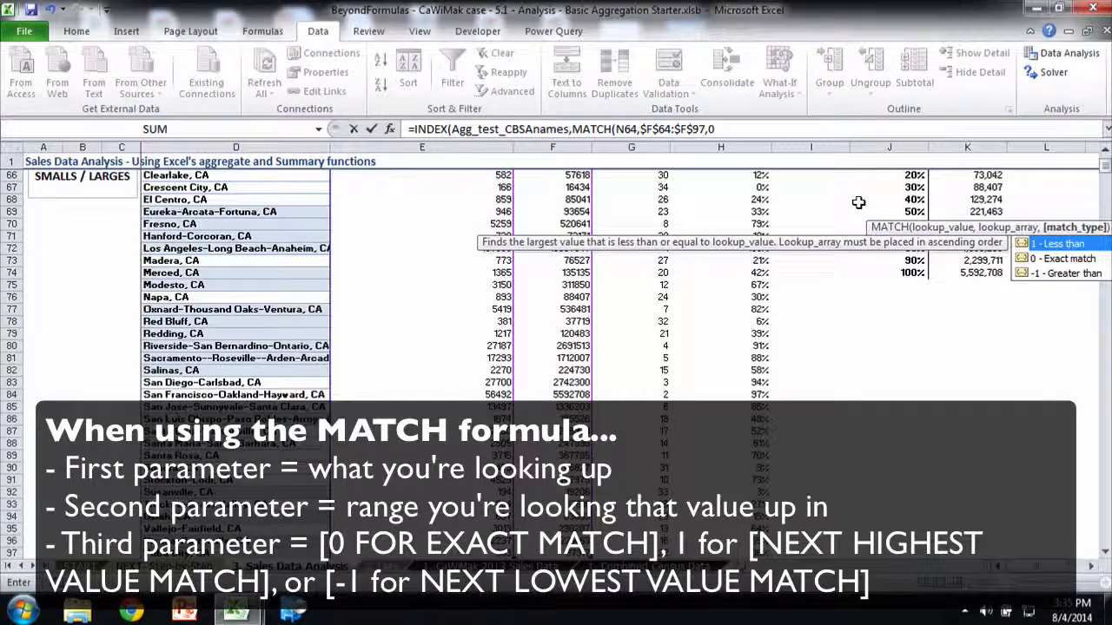
pyautogui.write(')')
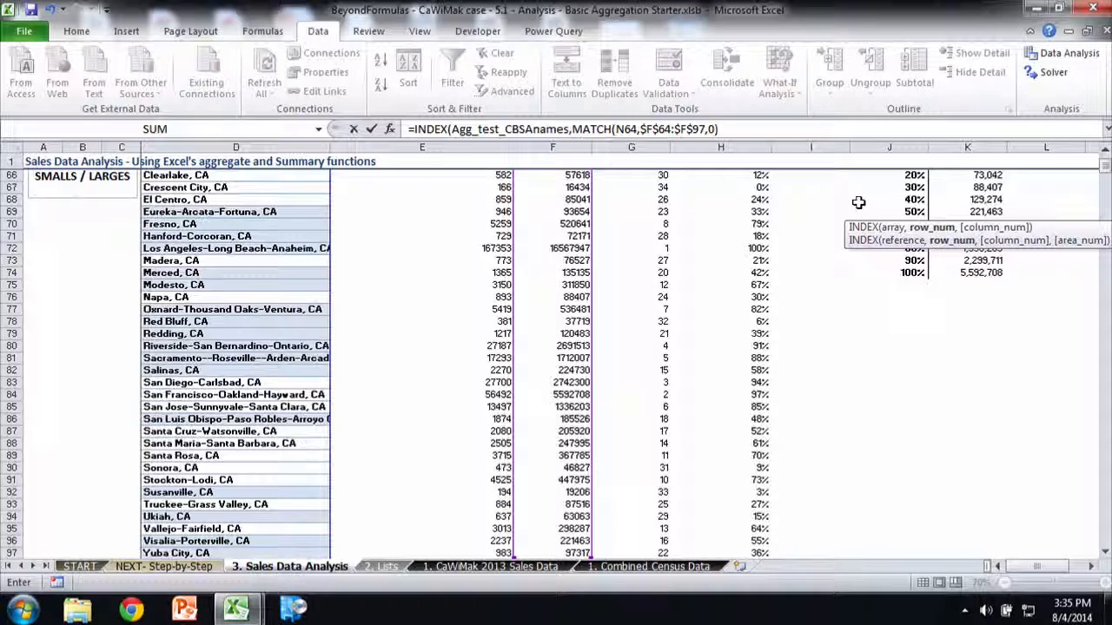
pyautogui.write(')')
pyautogui.hotkey('ctrl', 'Return')
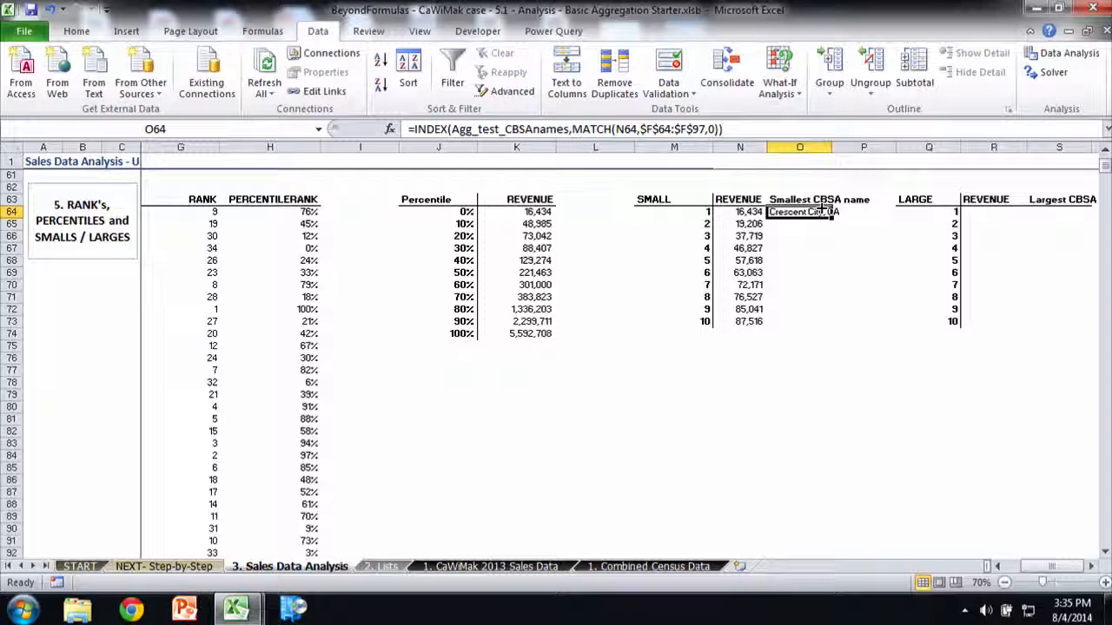
pyautogui.doubleClick(825, 215)
pyautogui.click(882, 268)
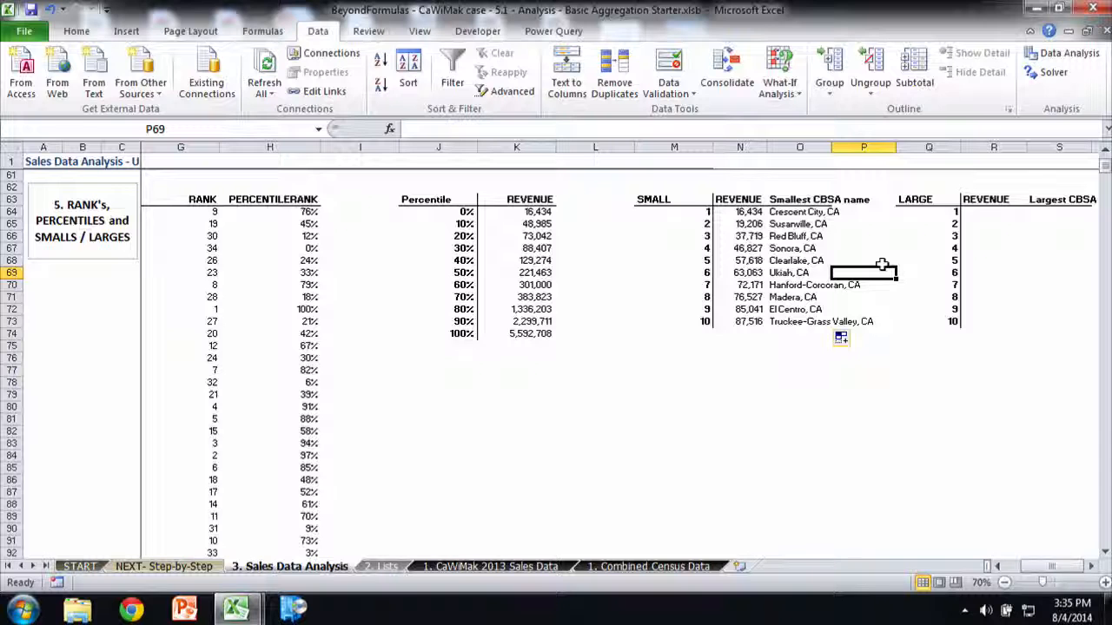
# Step: Examine the empty LARGE table and compare it with the formulas in the SMALL table's REVENUE column
pyautogui.press('Right')
pyautogui.press('Right')
pyautogui.press('Right')
pyautogui.press('Right')
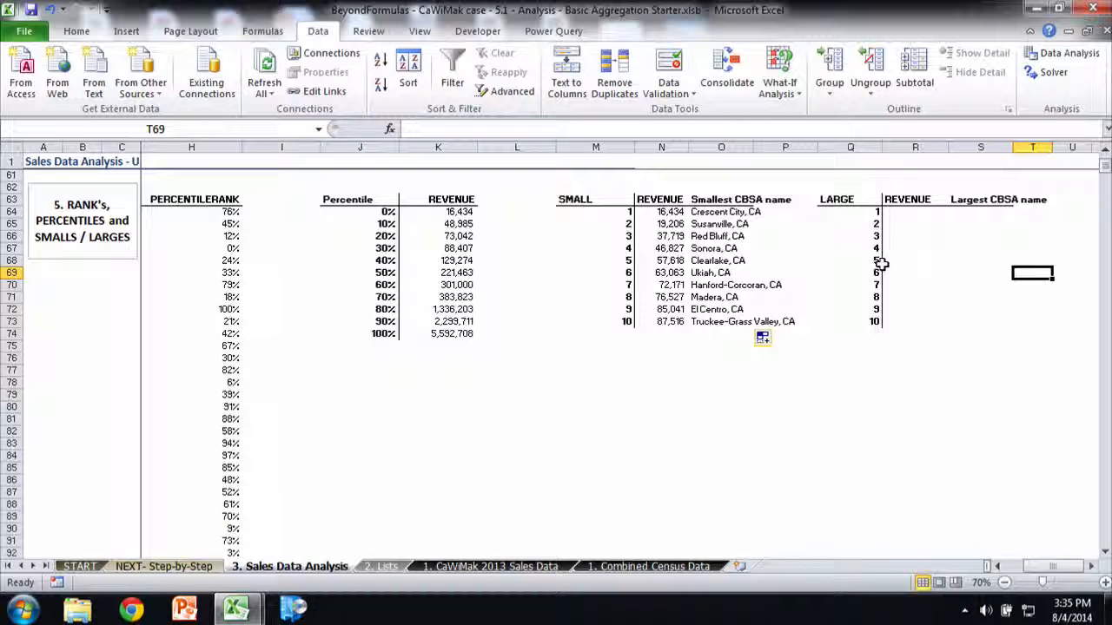
pyautogui.press('Left')
pyautogui.press('Left')
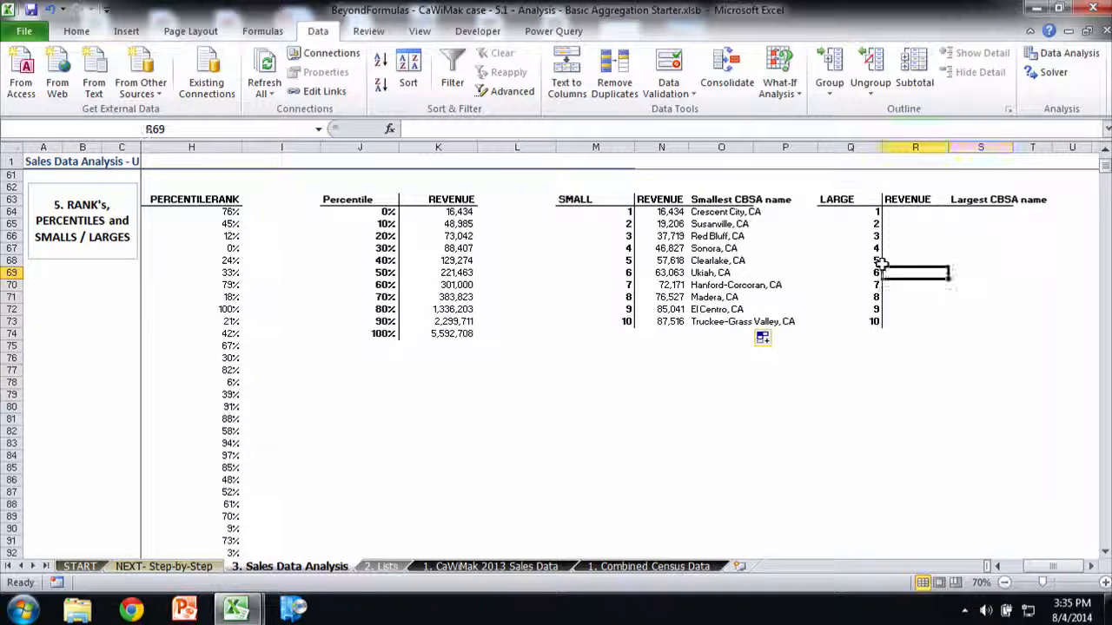
pyautogui.press('Left')
pyautogui.press('Left')
pyautogui.press('Left')
pyautogui.press('Left')
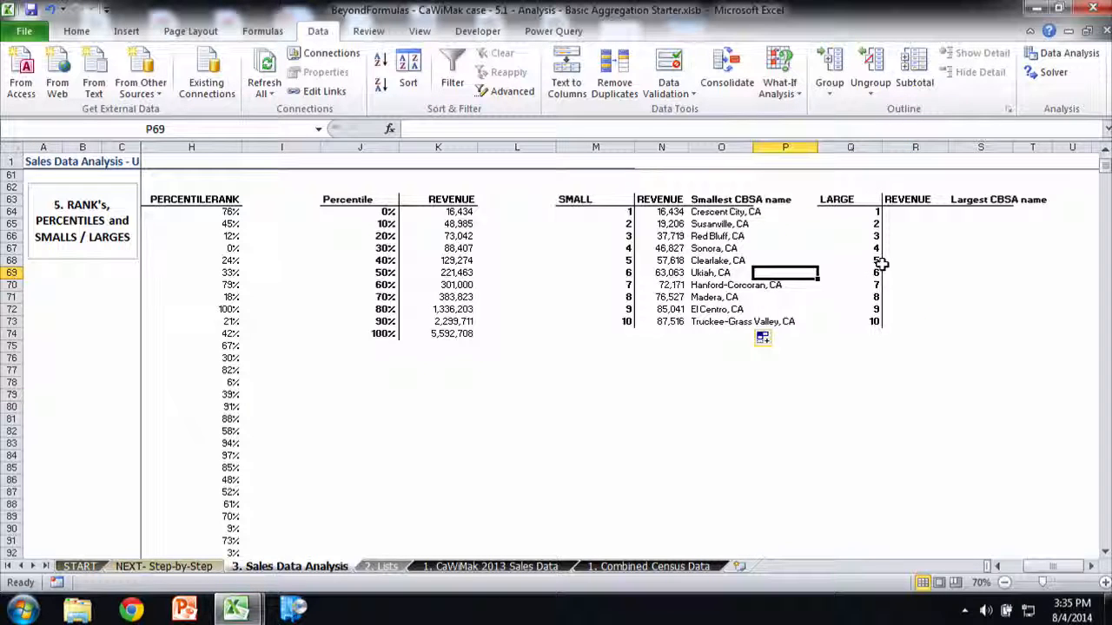
pyautogui.press('Up')
pyautogui.press('Up')
pyautogui.press('Up')
pyautogui.press('Up')
pyautogui.press('Up')
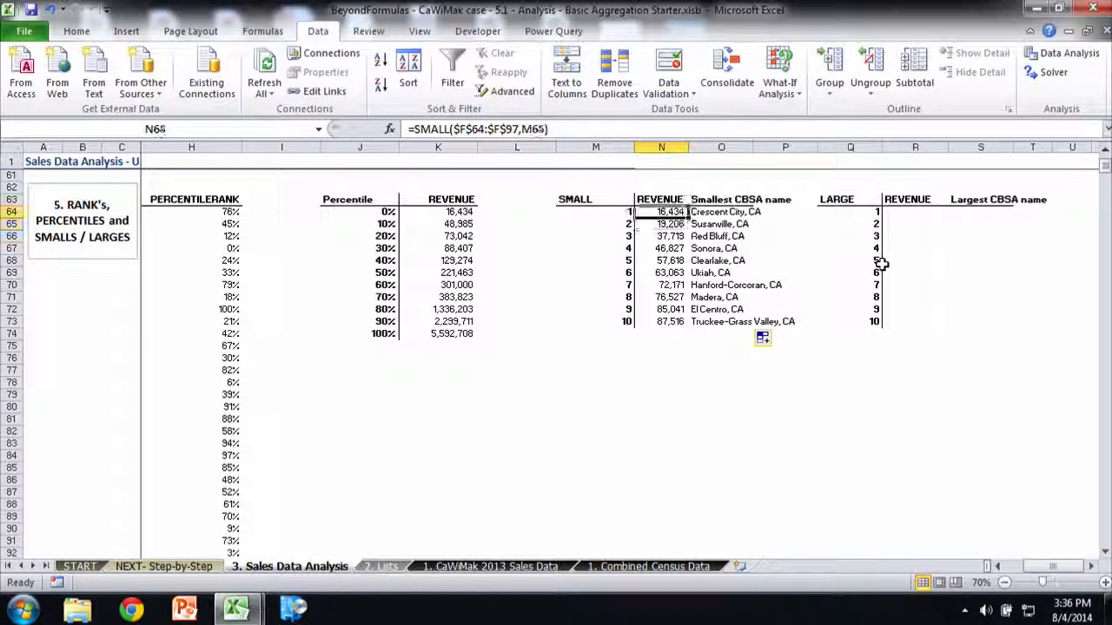
pyautogui.press('Right')
pyautogui.press('Right')
pyautogui.press('Right')
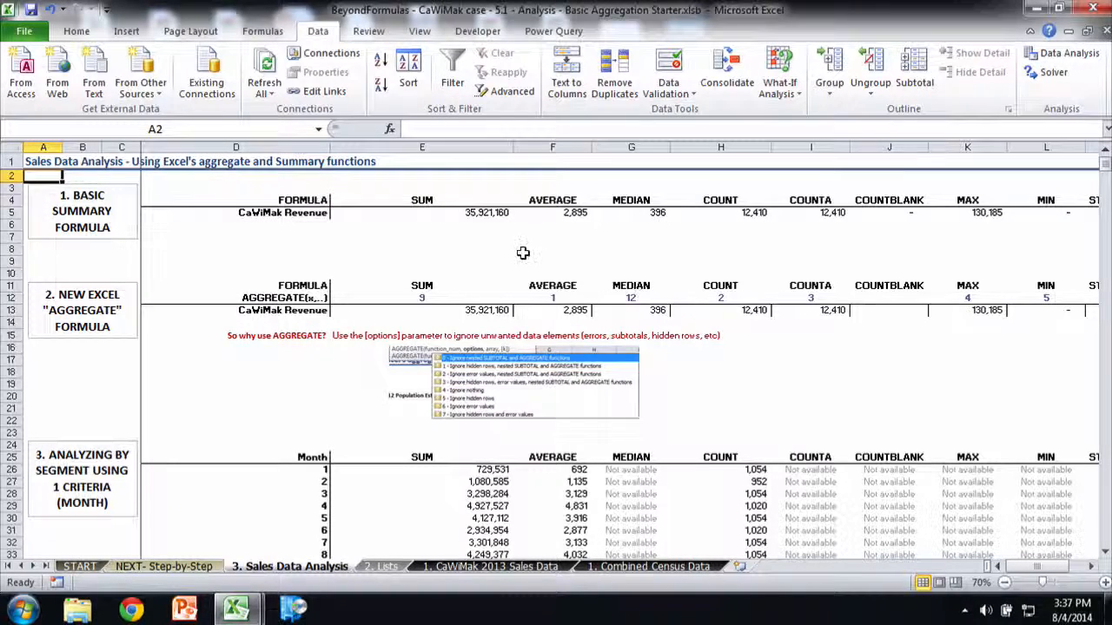
# Step: Review the whole analysis sheet, from the monthly segment tables to the CBSA ranks, percentiles, and SMALL and LARGE tables
pyautogui.scroll(-7, 435, 295)
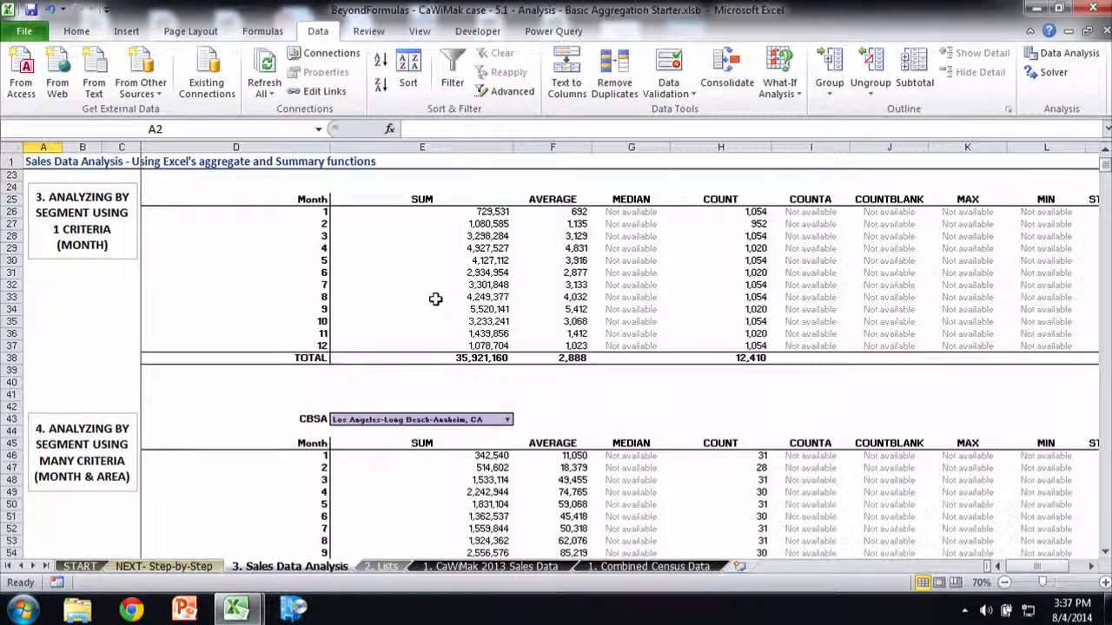
pyautogui.scroll(-9, 435, 299)
pyautogui.scroll(-4, 605, 256)
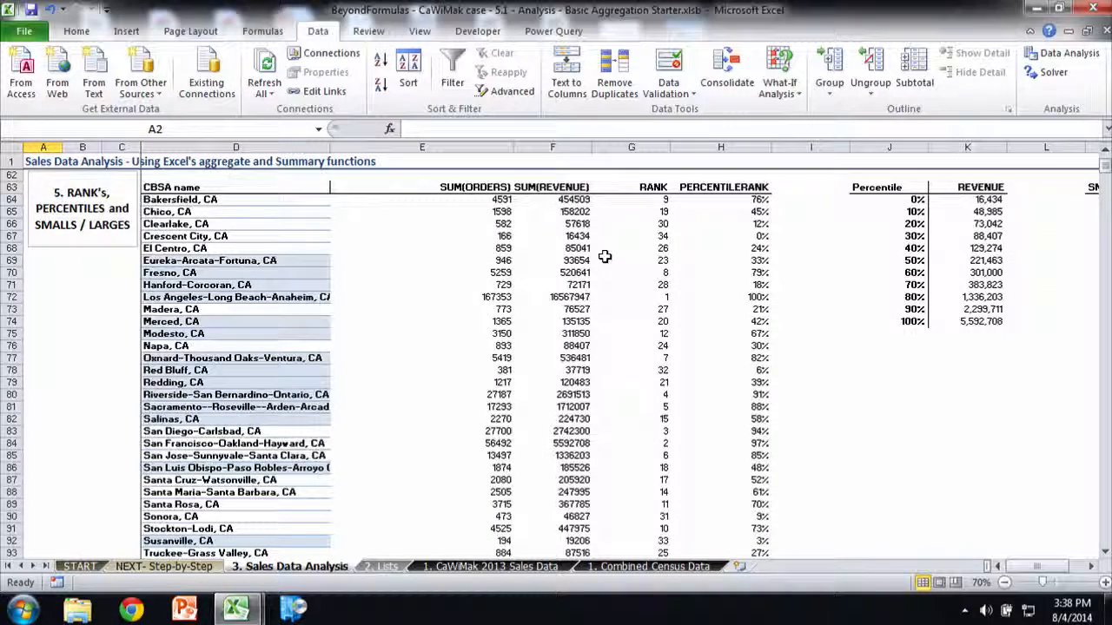
pyautogui.click(635, 245)
pyautogui.press('Right')
pyautogui.press('Right')
pyautogui.press('Right')
pyautogui.press('Right')
pyautogui.press('Right')
pyautogui.press('Right')
pyautogui.press('Right')
pyautogui.press('Right')
pyautogui.press('Right')
pyautogui.press('Right')
pyautogui.press('Right')
pyautogui.press('Right')
pyautogui.press('Right')
pyautogui.press('Right')
pyautogui.press('Right')
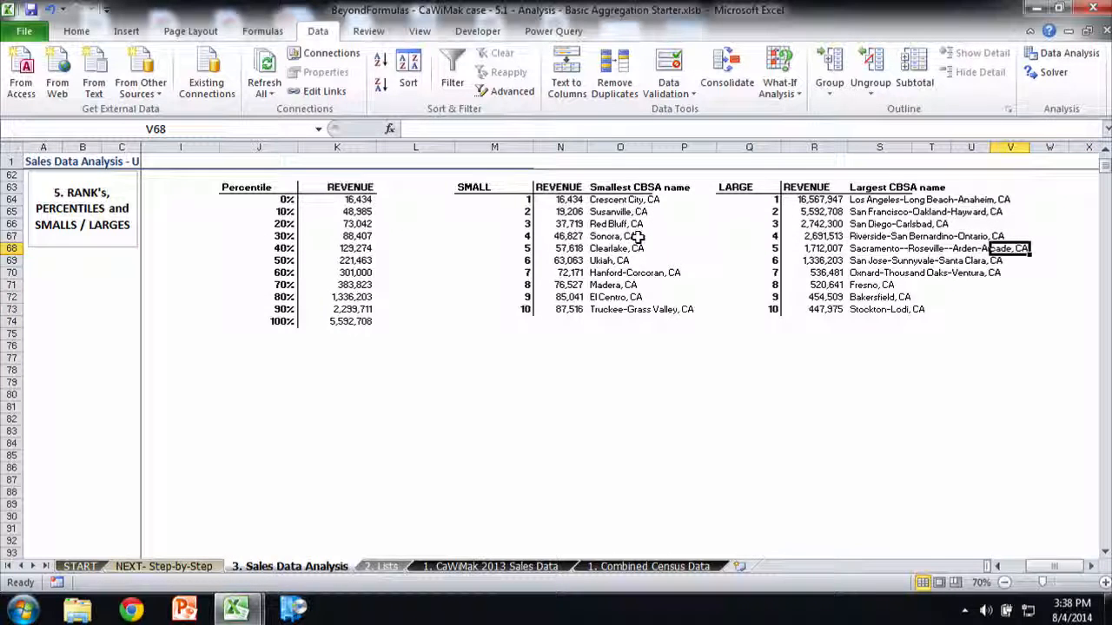
pyautogui.click(686, 236)
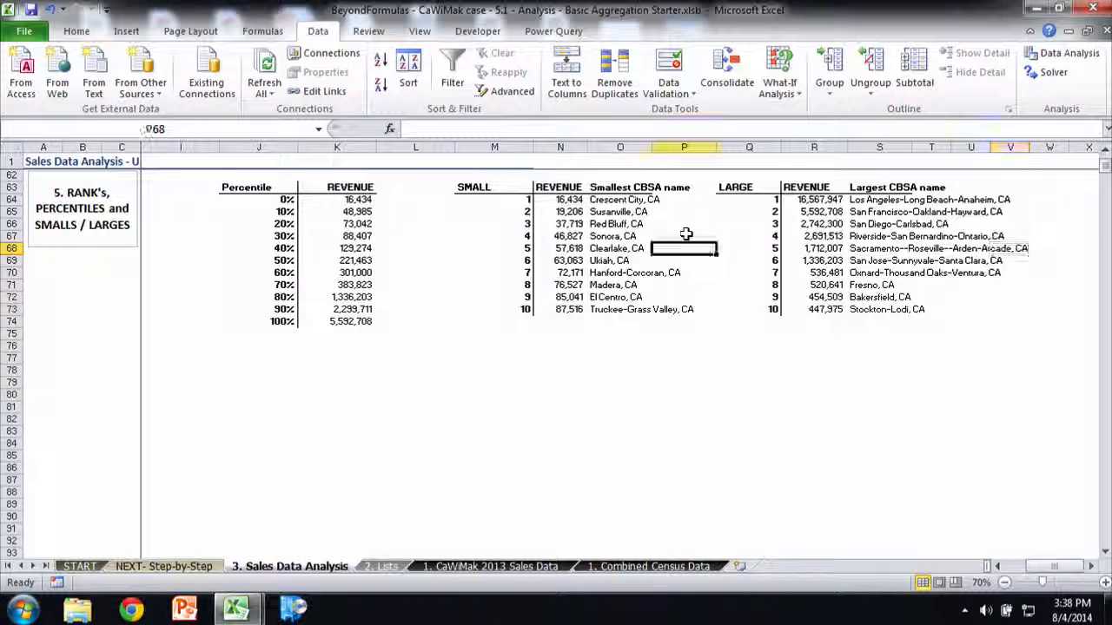